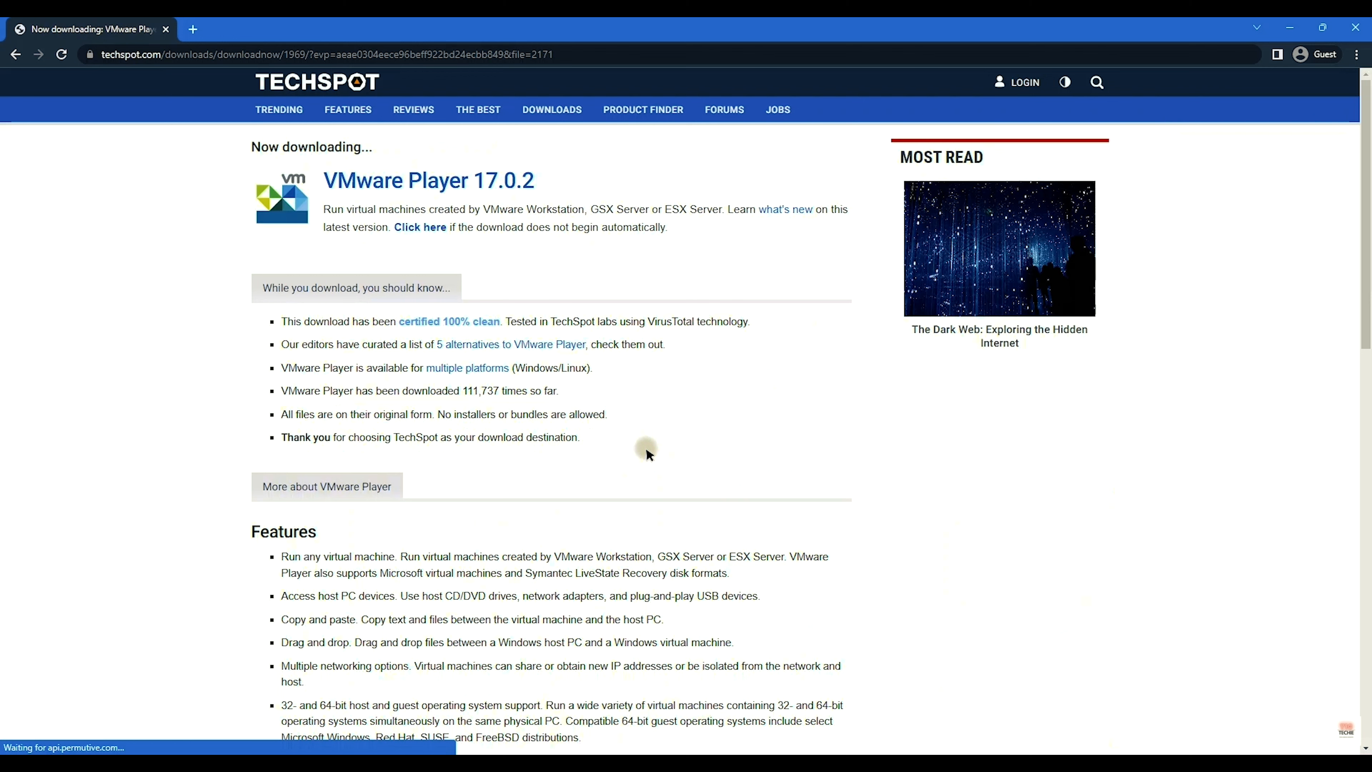
# Step: Download the VMware Player 17.0.2 Windows installer from TechSpot and open a blank tab
pyautogui.click(427, 184)
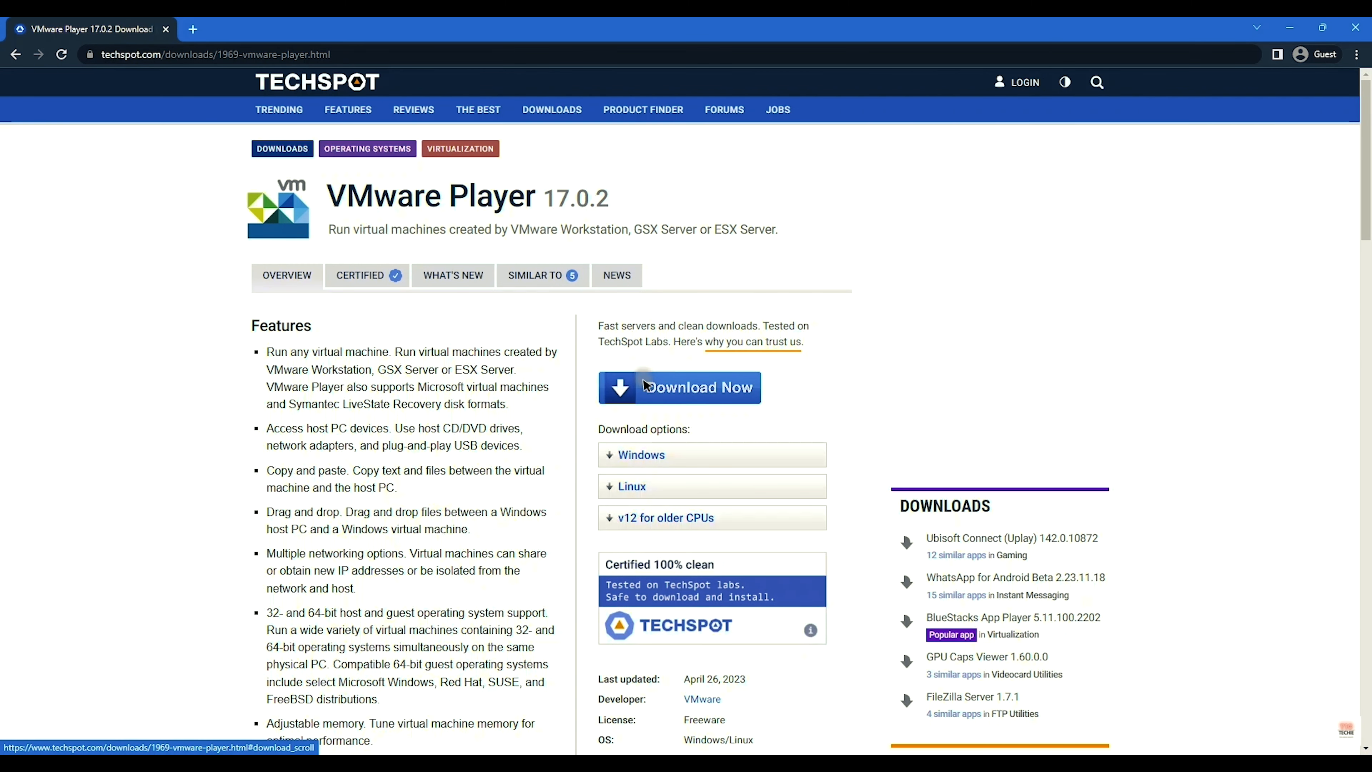
pyautogui.click(680, 458)
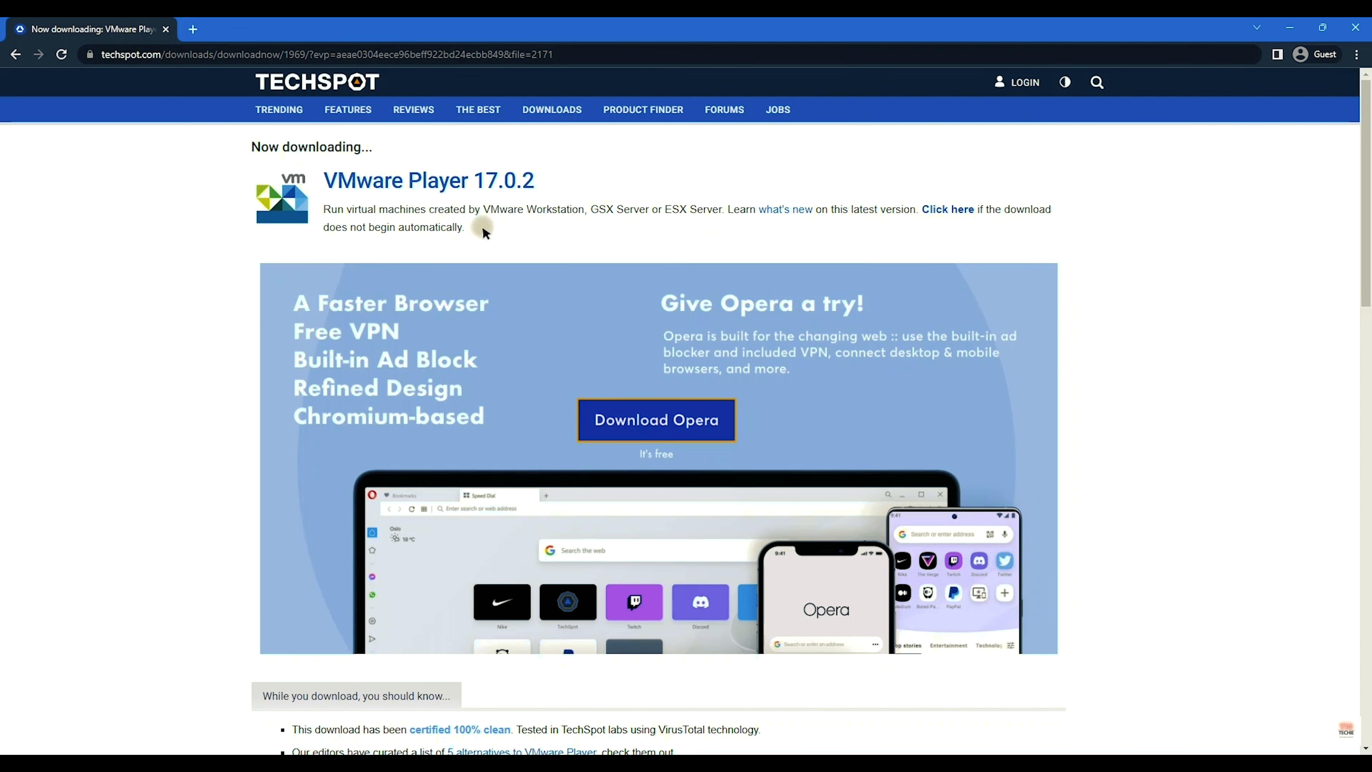
pyautogui.moveTo(324, 209); pyautogui.dragTo(863, 210)
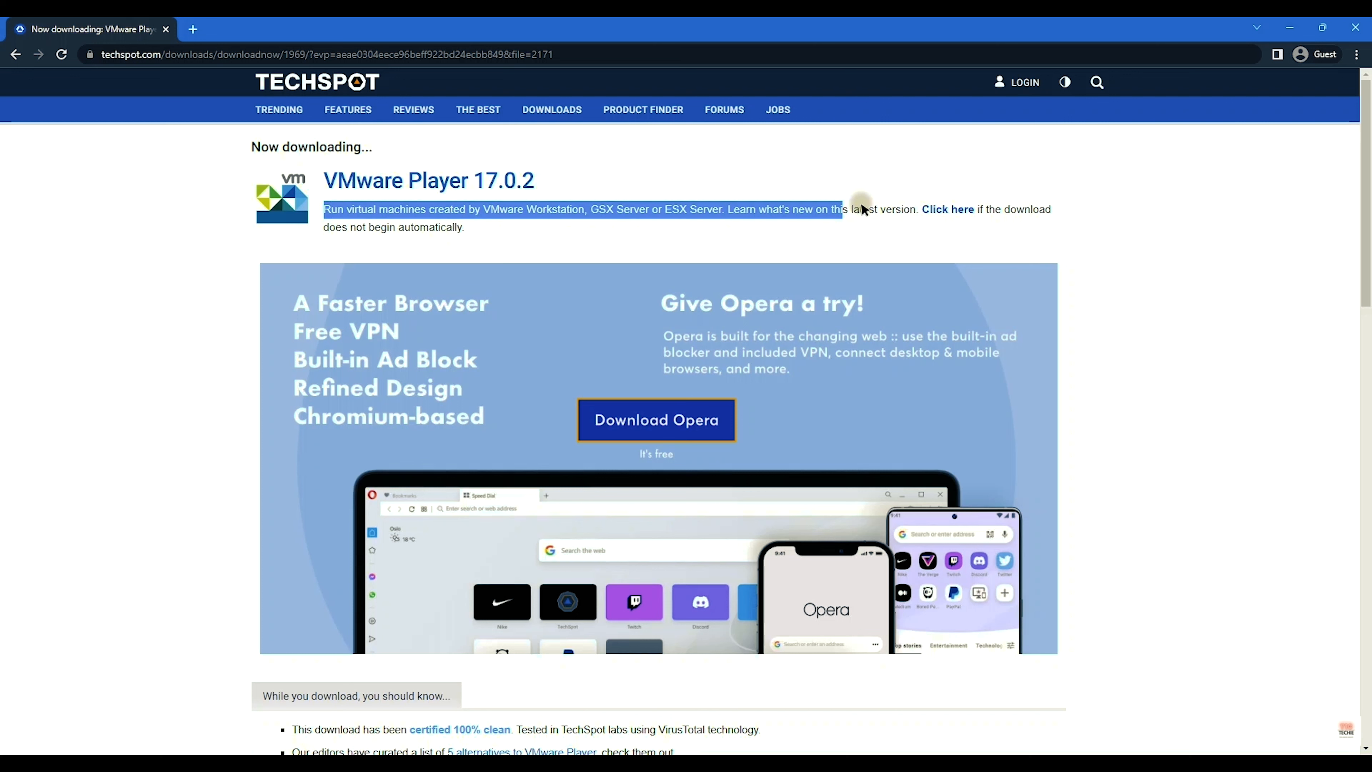
pyautogui.click(863, 210)
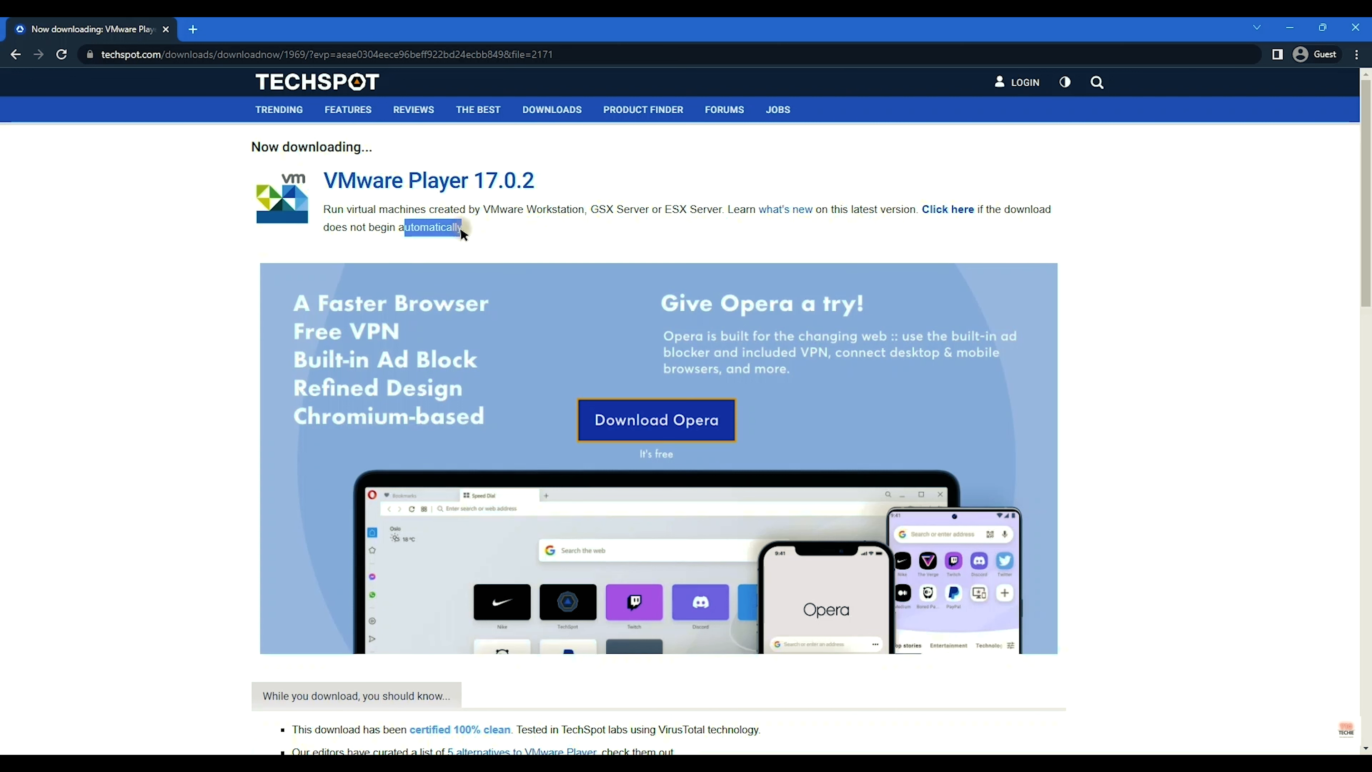
pyautogui.click(460, 226)
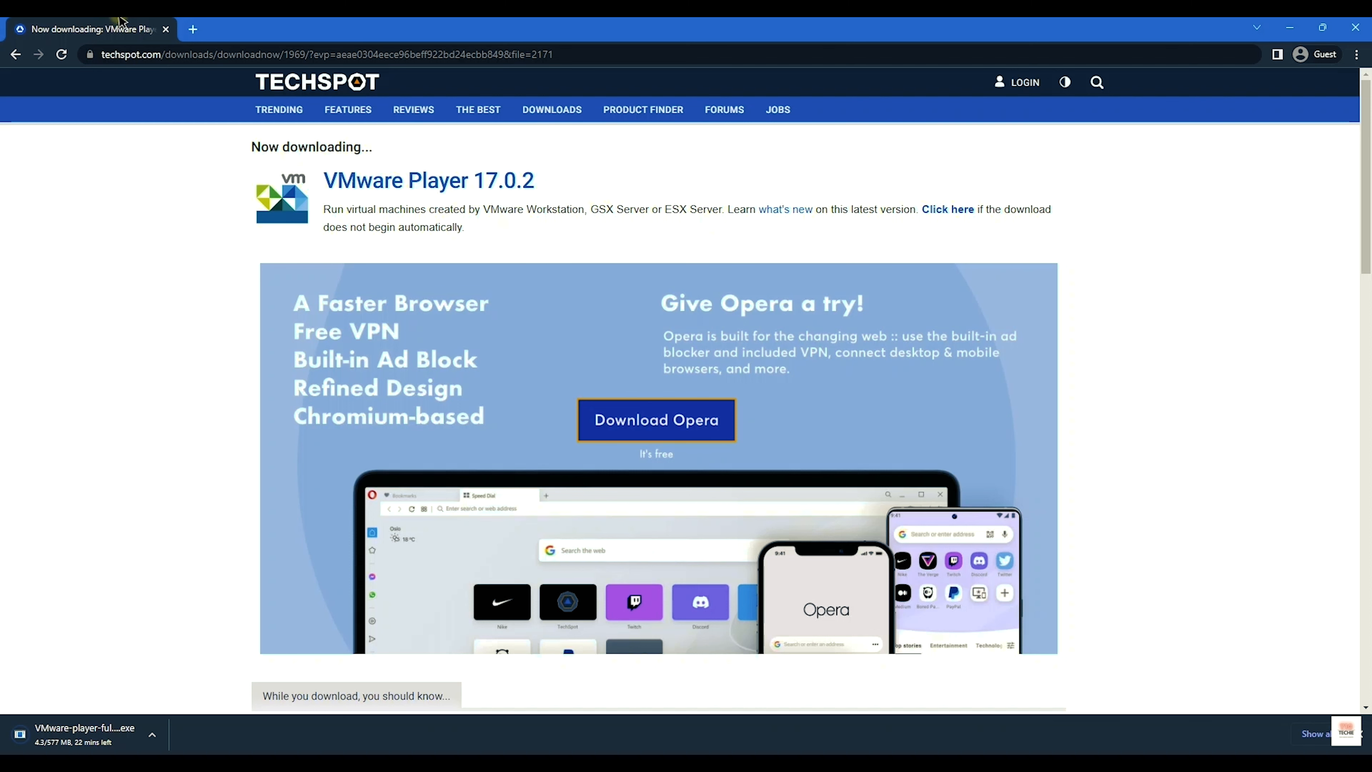
pyautogui.click(191, 29)
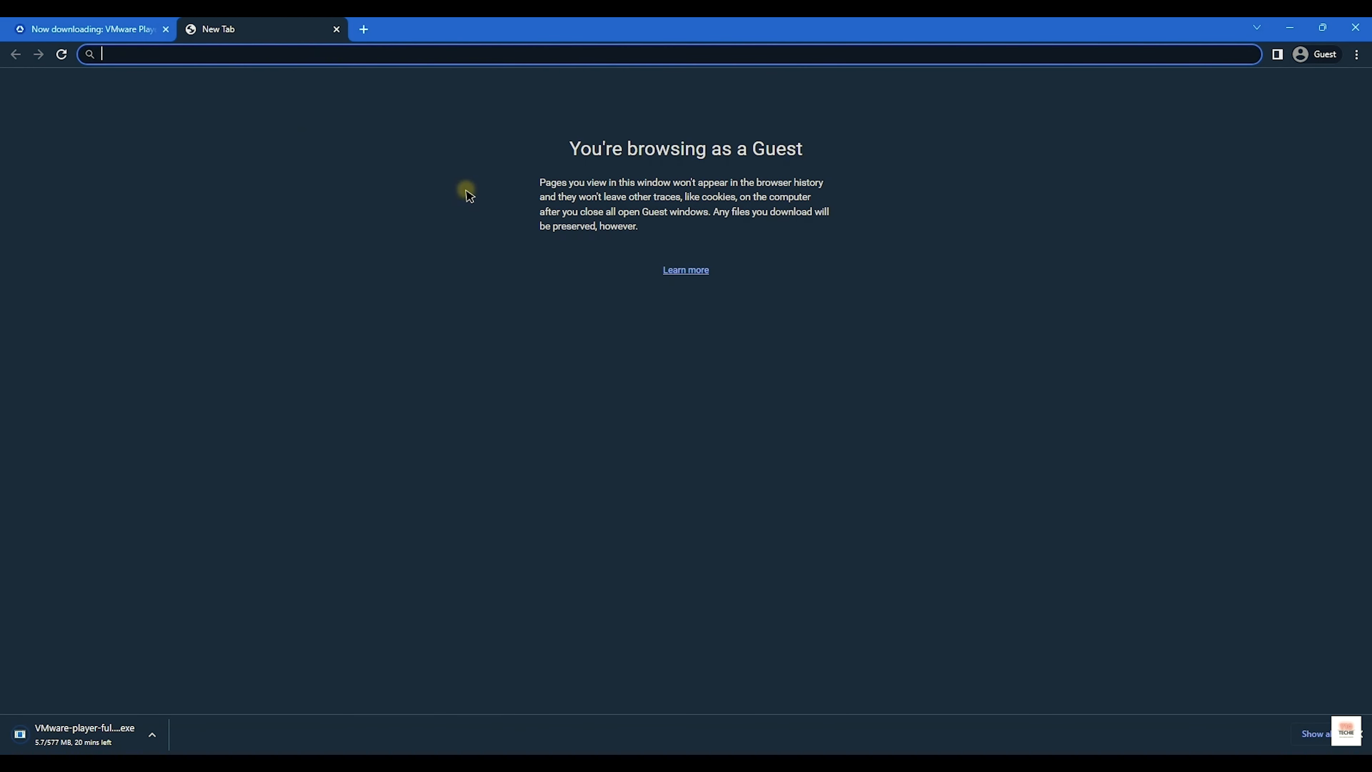
# Step: Search Google for 'ubuntu for windows desktop' and open the Download Ubuntu Desktop result
pyautogui.write('ubuntu f')
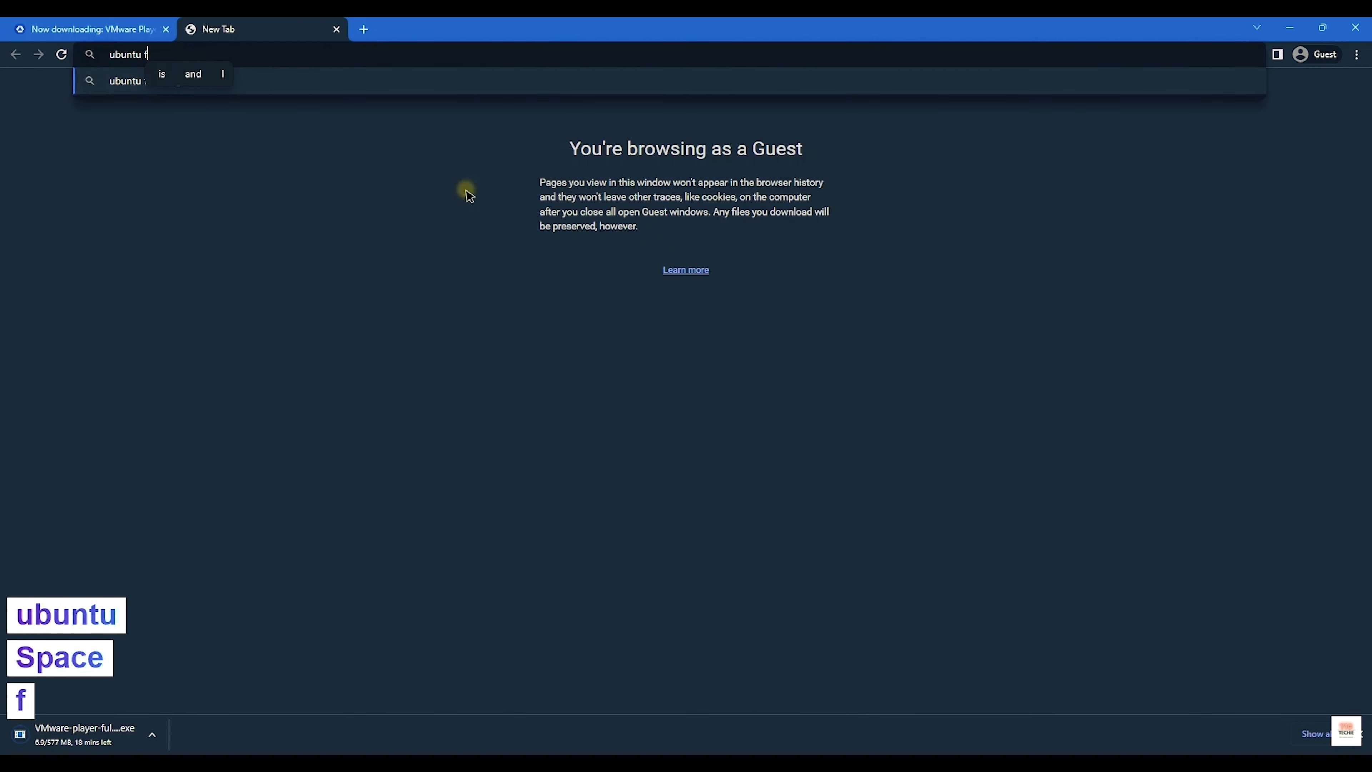
pyautogui.write('or windows ')
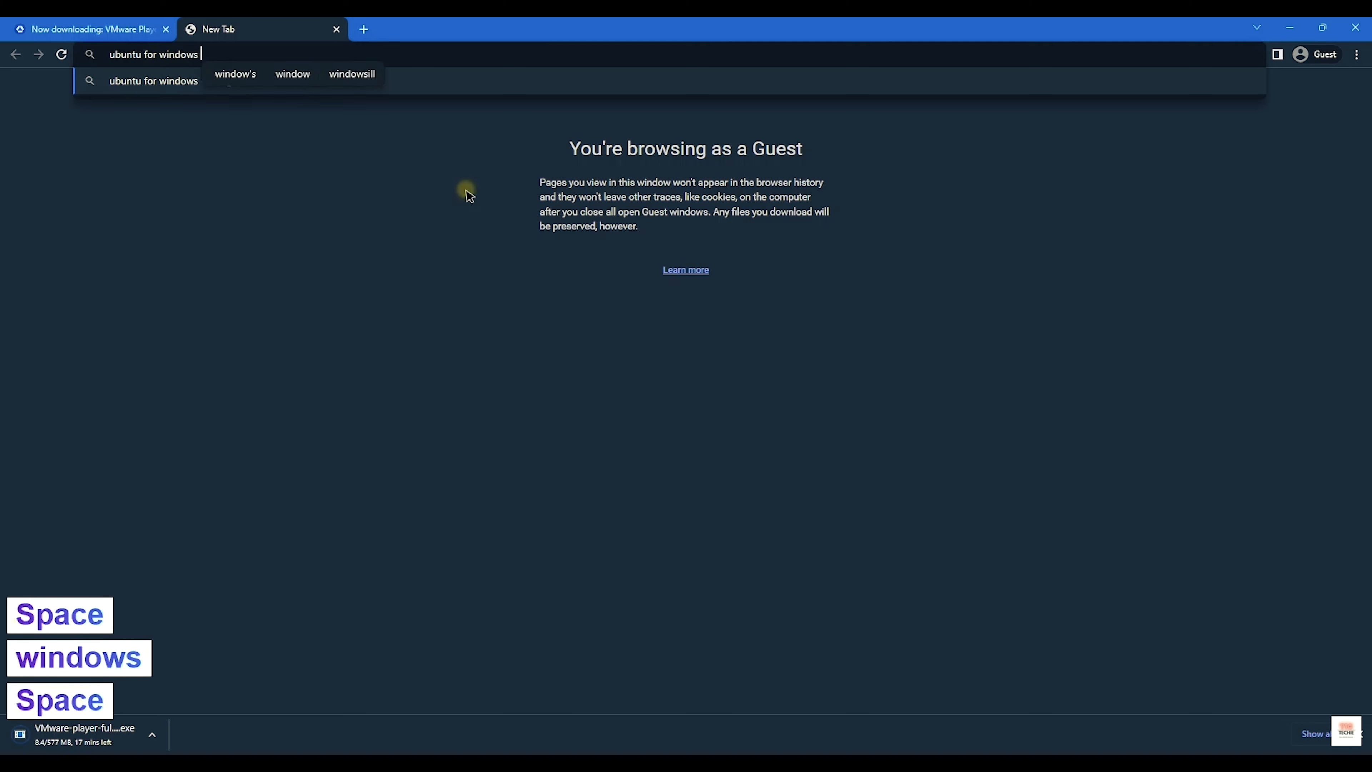
pyautogui.write('desktop')
pyautogui.press('Return')
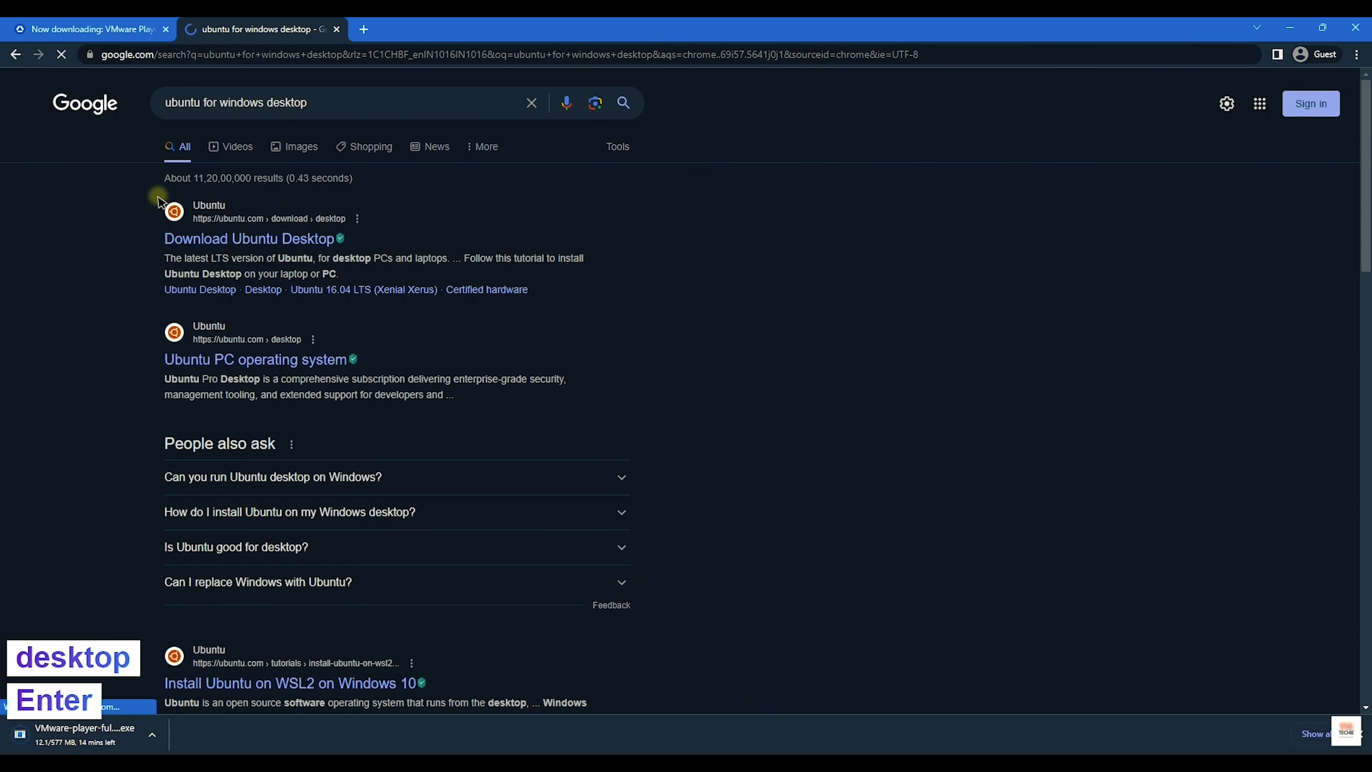
pyautogui.moveTo(145, 195); pyautogui.dragTo(268, 207)
pyautogui.click(479, 216)
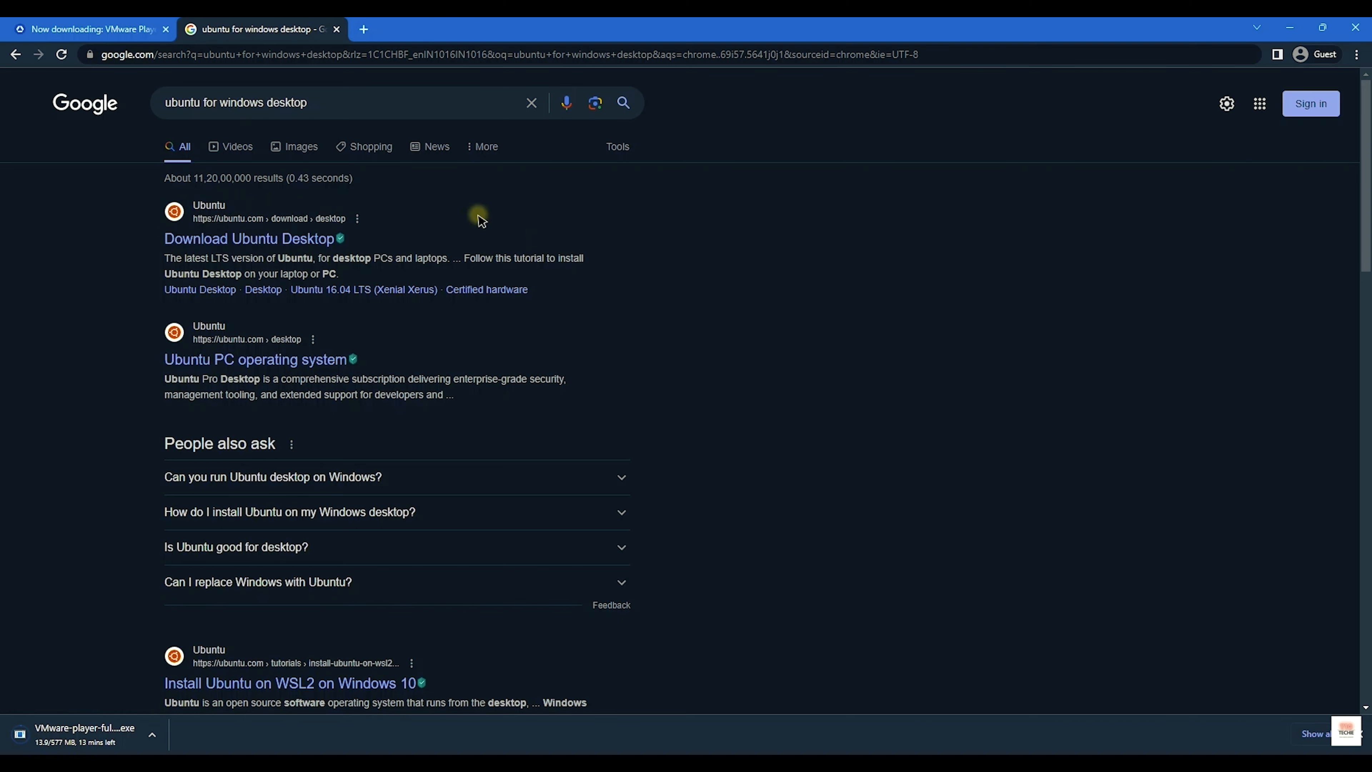
pyautogui.click(295, 239)
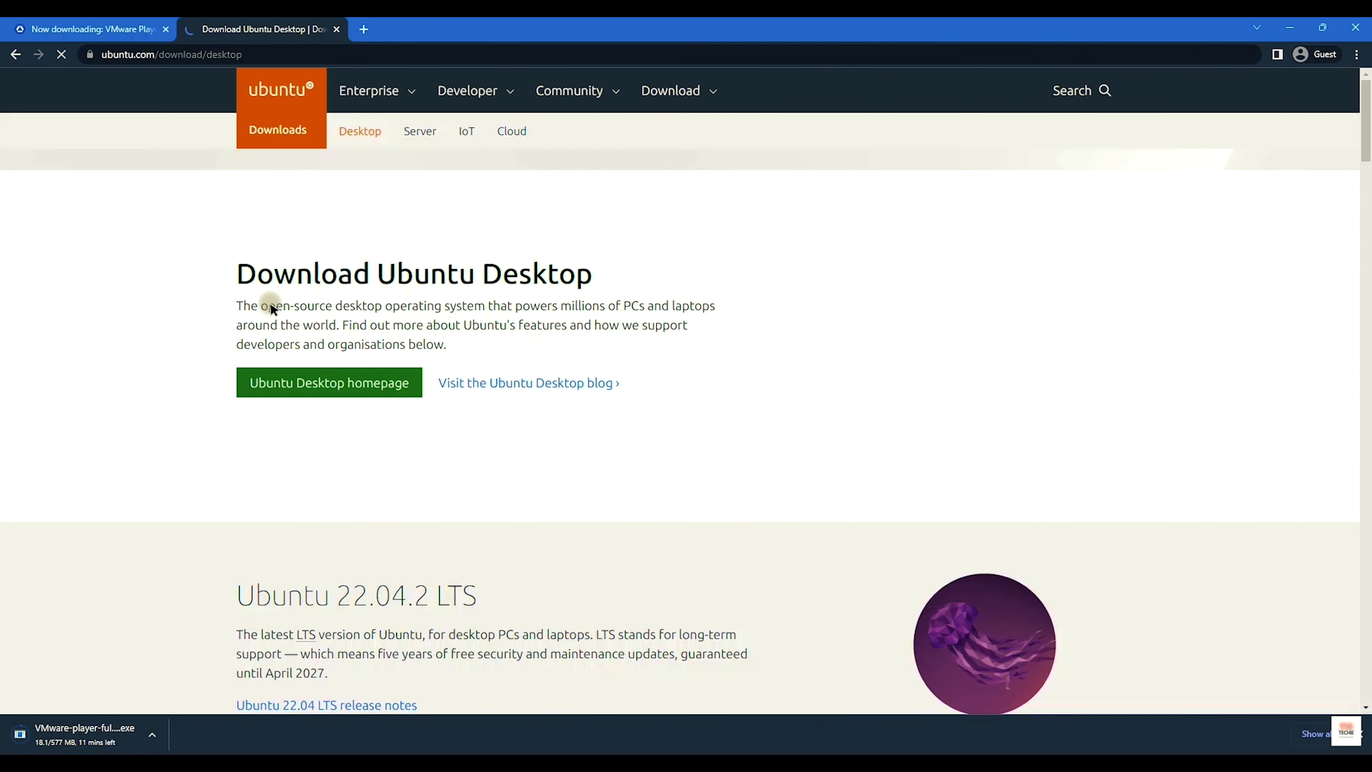
# Step: Accept the site's tracker settings and start the Ubuntu 22.04.2 LTS download
pyautogui.scroll(-5, 303, 330)
pyautogui.click(481, 478)
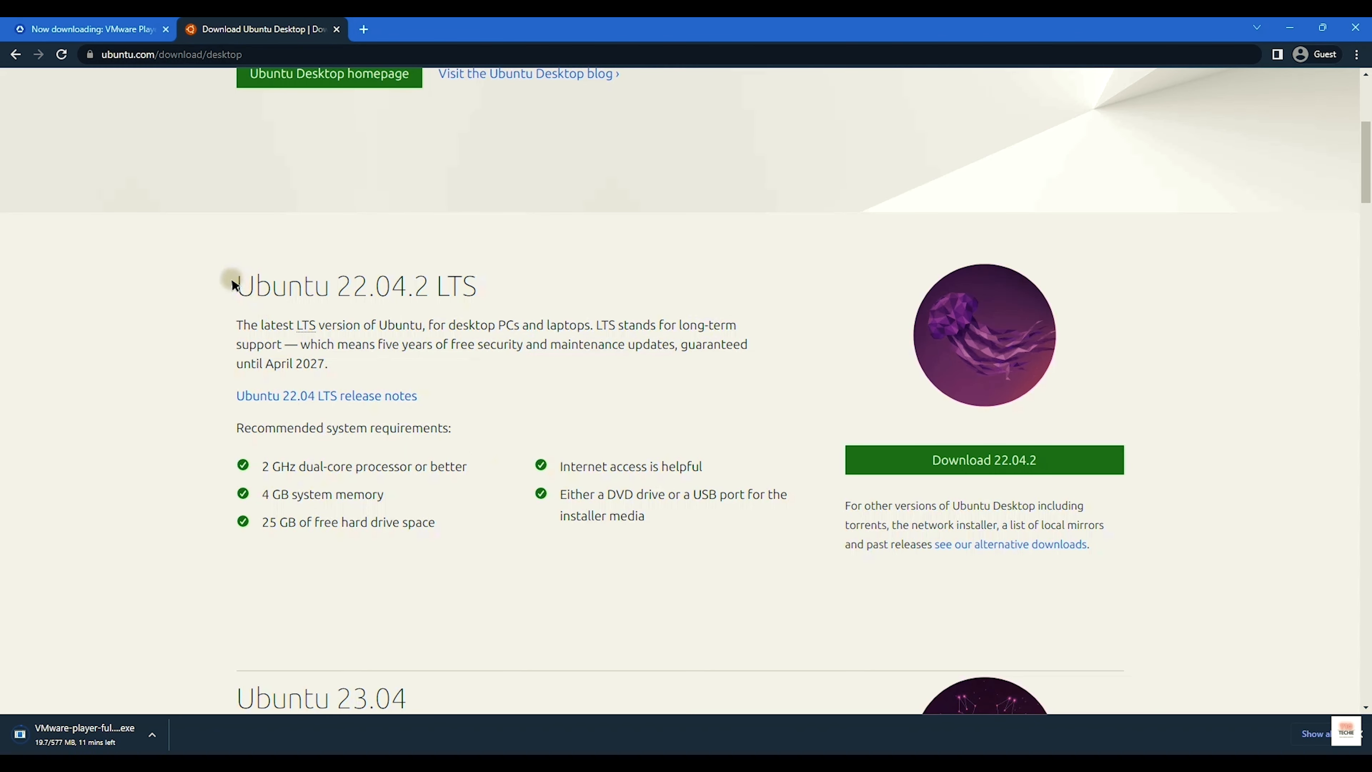
pyautogui.moveTo(232, 283); pyautogui.dragTo(463, 282)
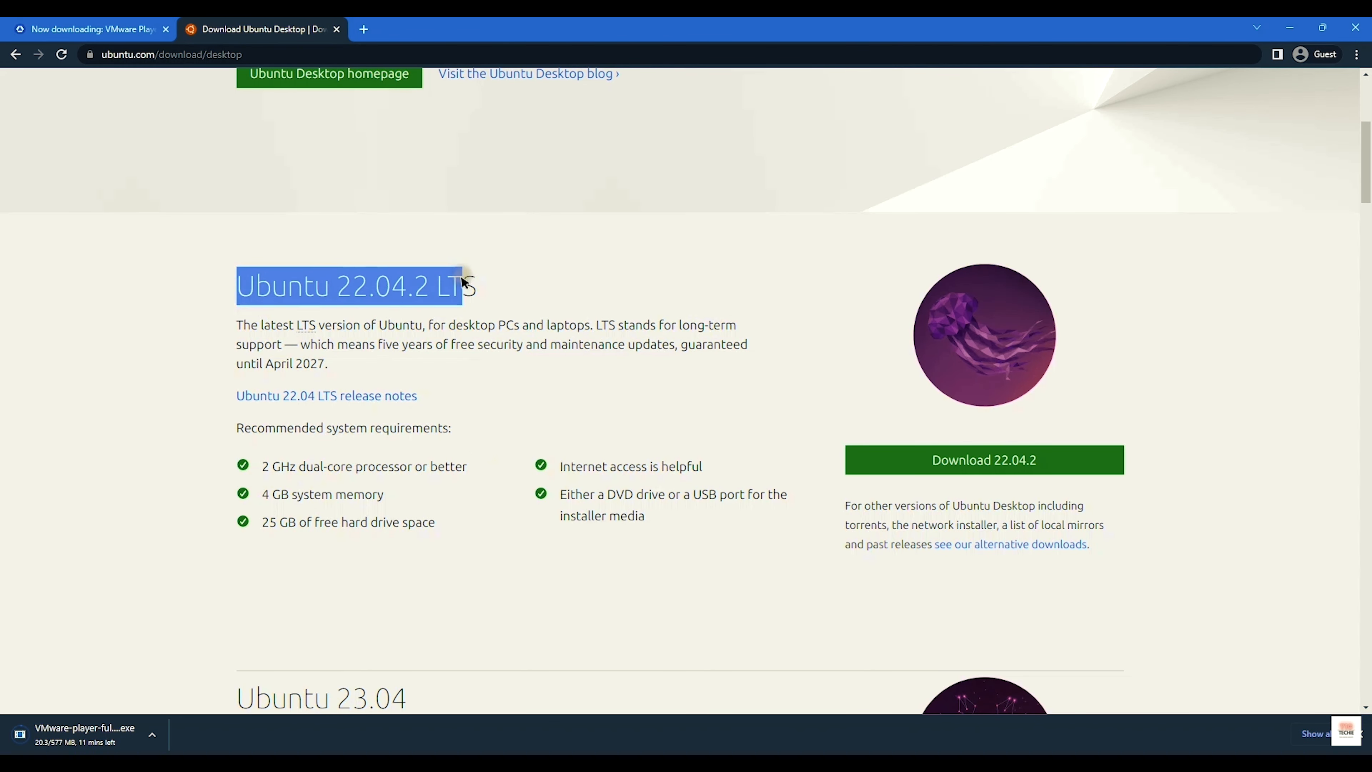
pyautogui.click(260, 292)
pyautogui.moveTo(242, 289); pyautogui.dragTo(470, 291)
pyautogui.click(470, 291)
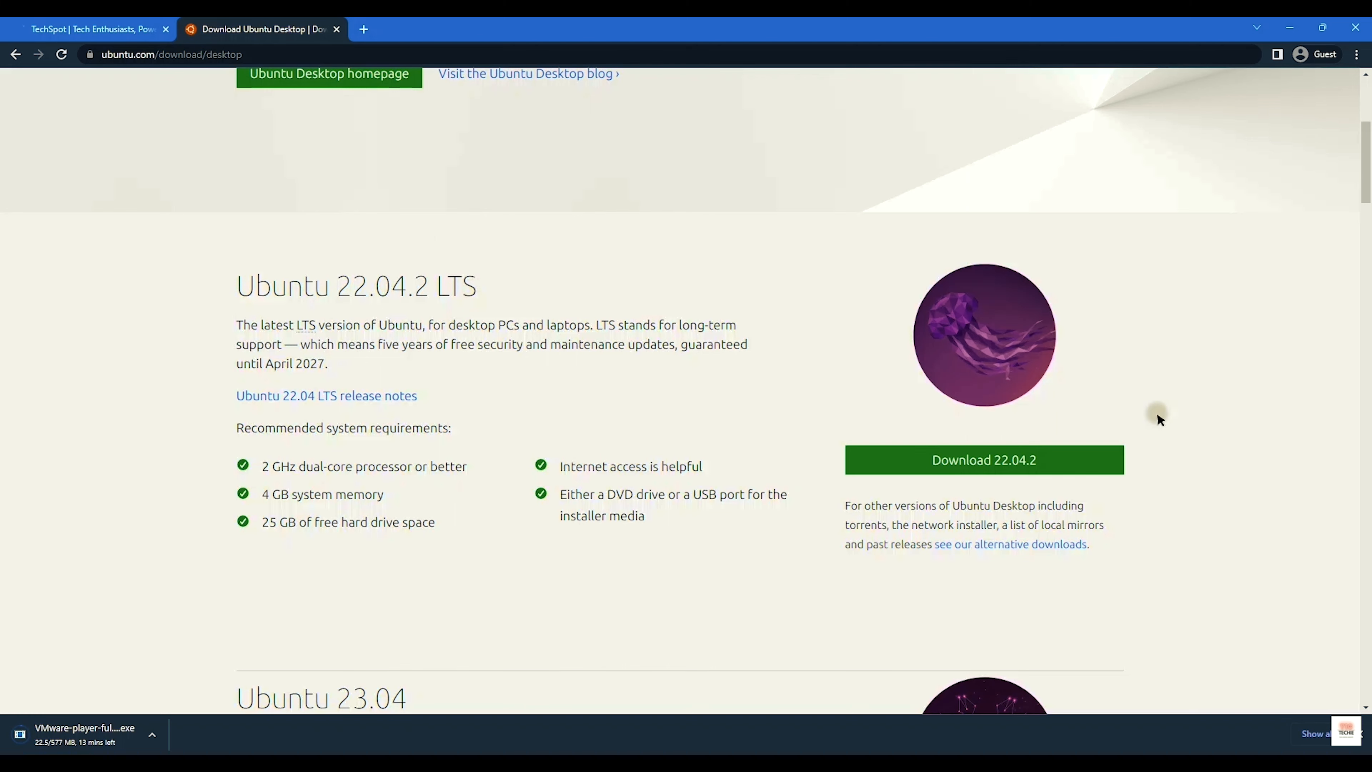
pyautogui.scroll(-5, 1004, 459)
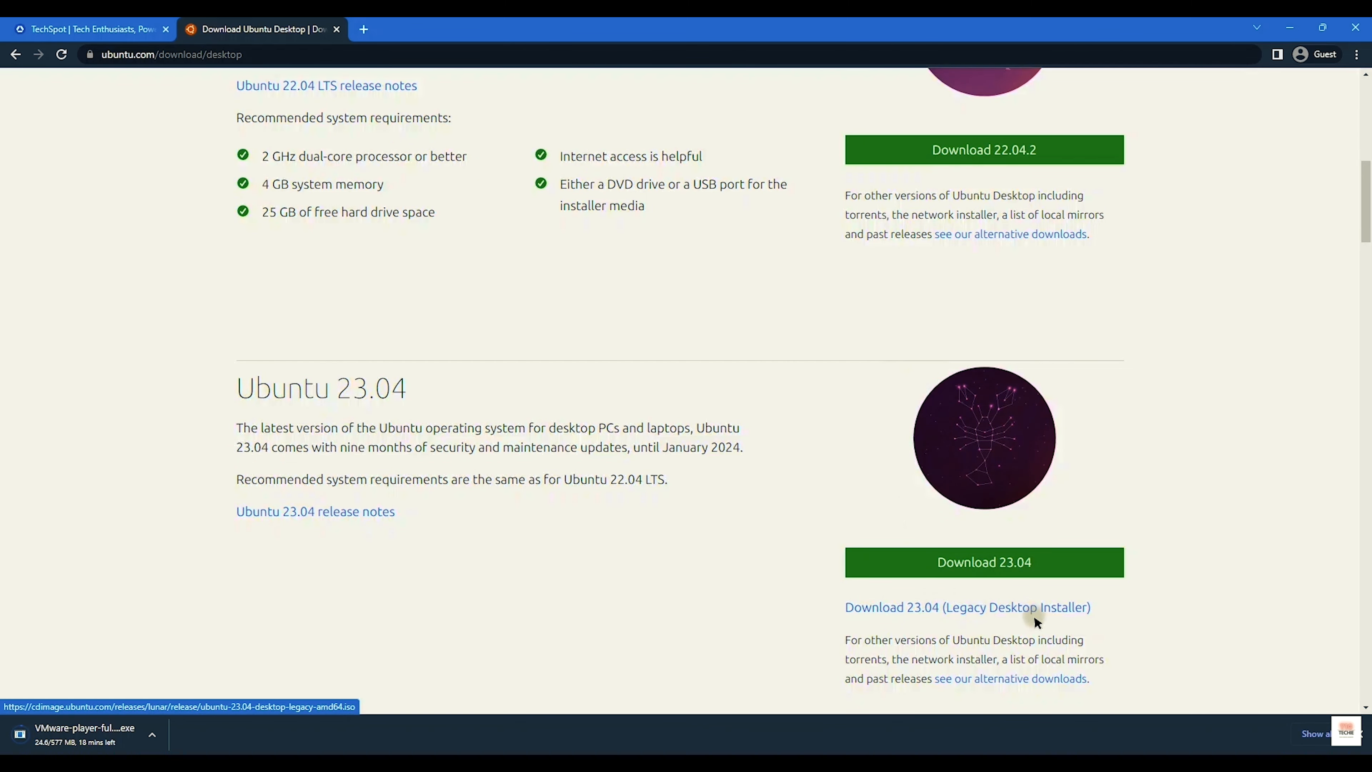
pyautogui.moveTo(410, 389); pyautogui.dragTo(237, 381)
pyautogui.click(267, 447)
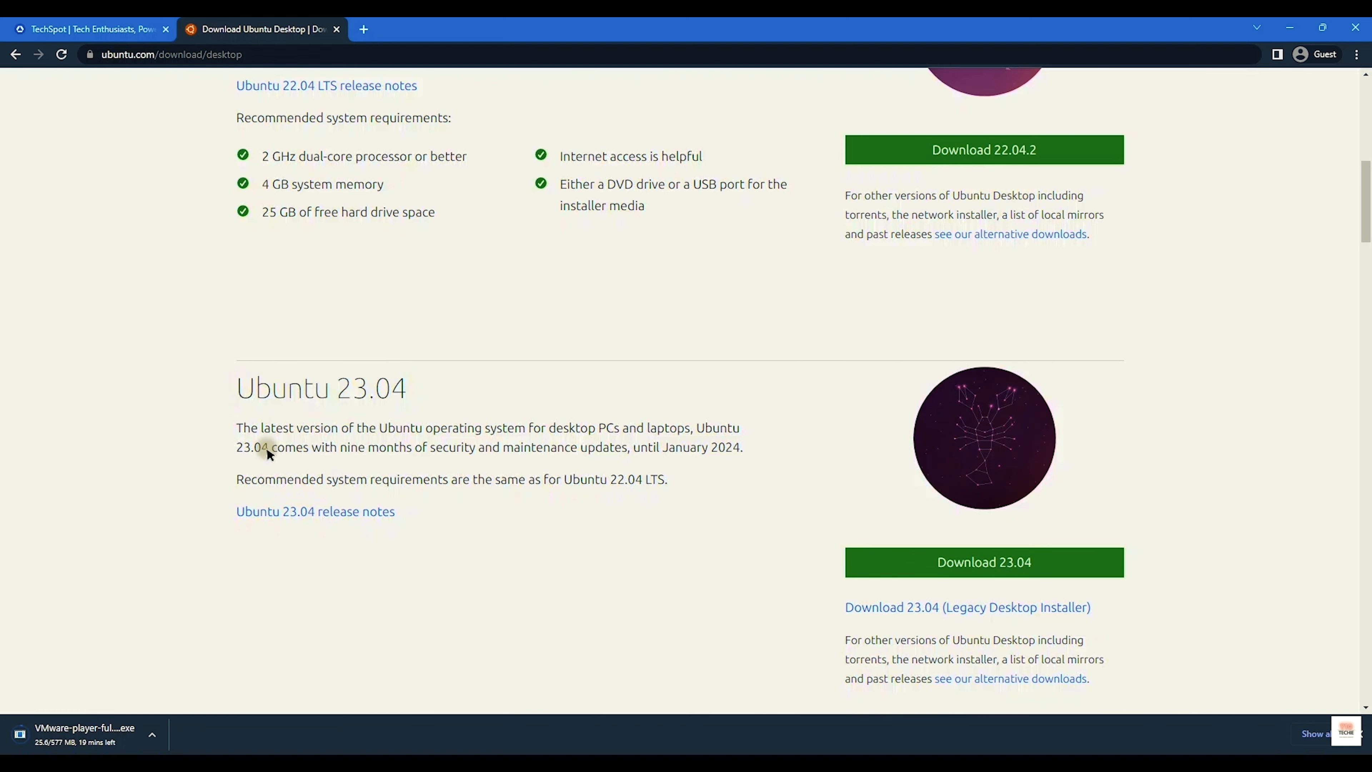
pyautogui.scroll(-5, 378, 445)
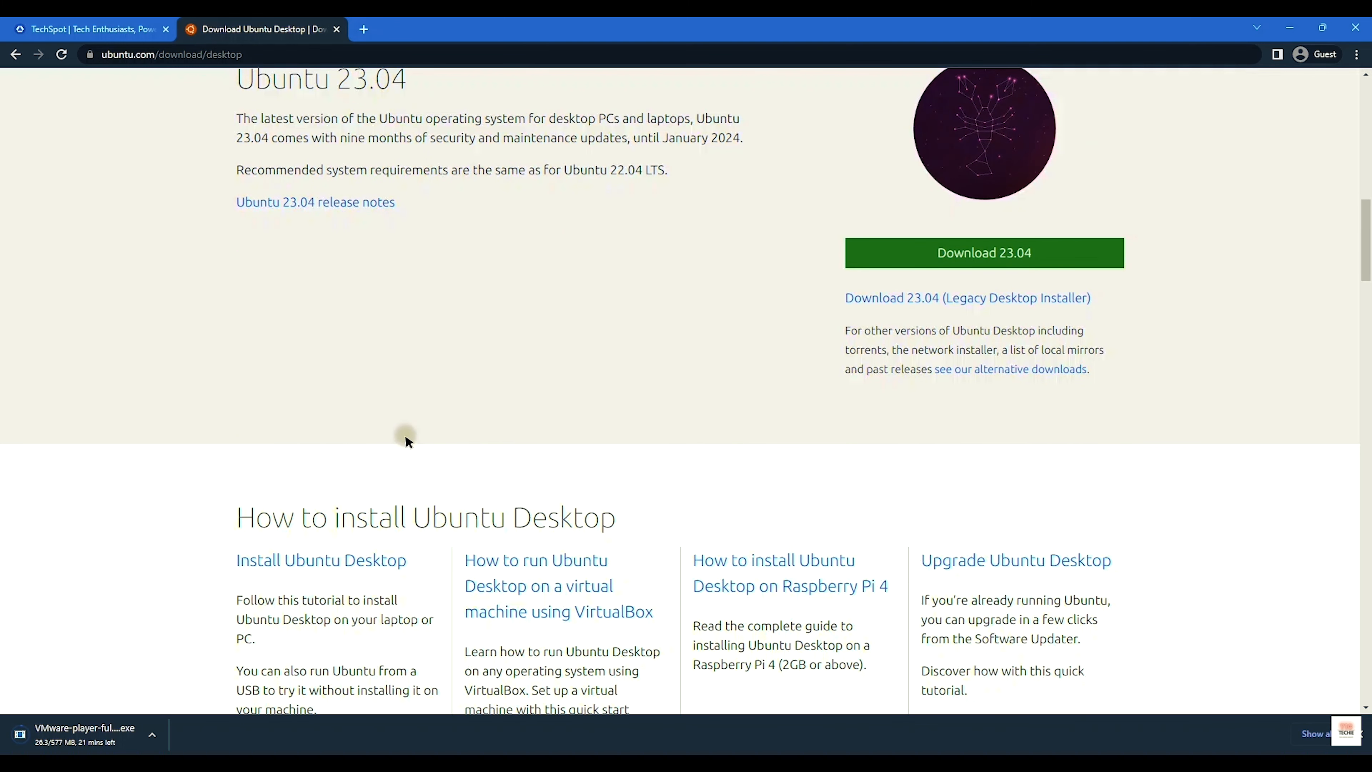
pyautogui.scroll(-5, 371, 542)
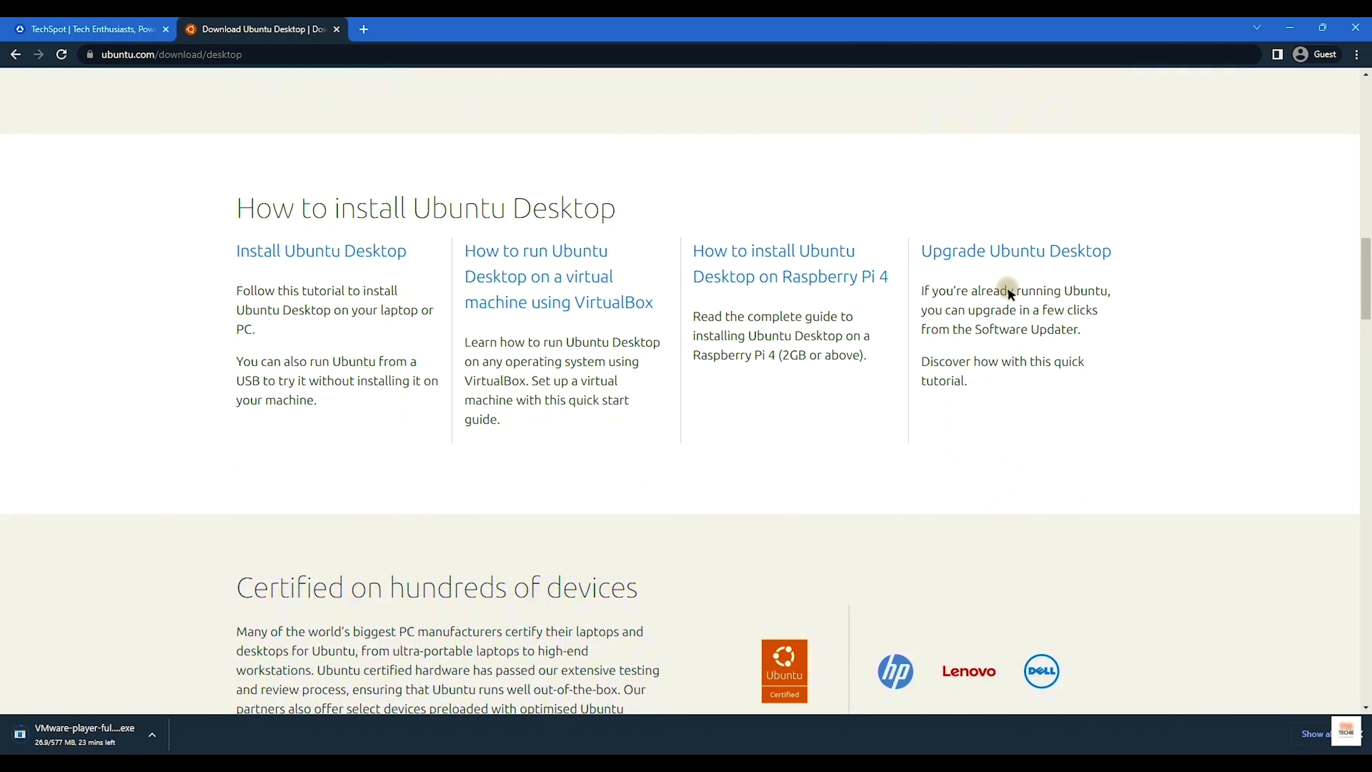
pyautogui.scroll(19, 622, 377)
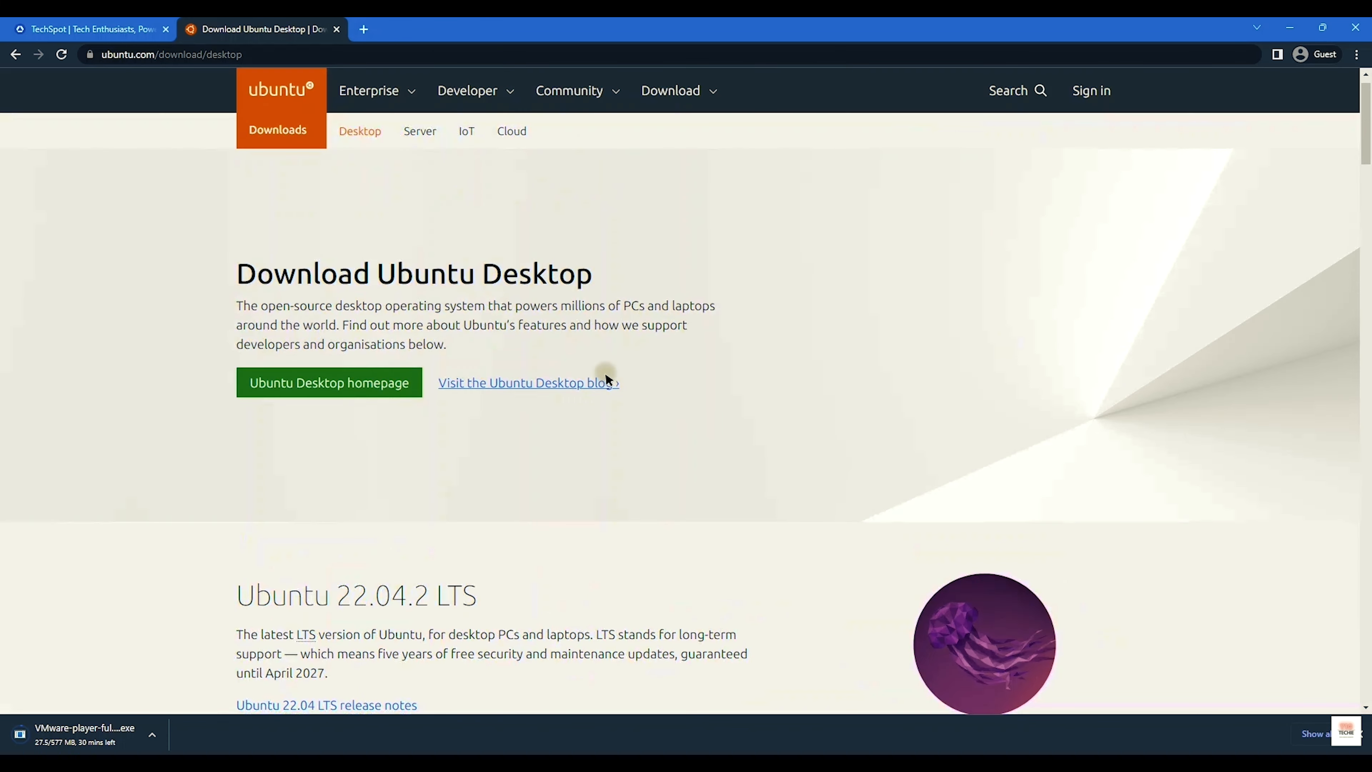
pyautogui.scroll(-4, 539, 423)
pyautogui.click(897, 459)
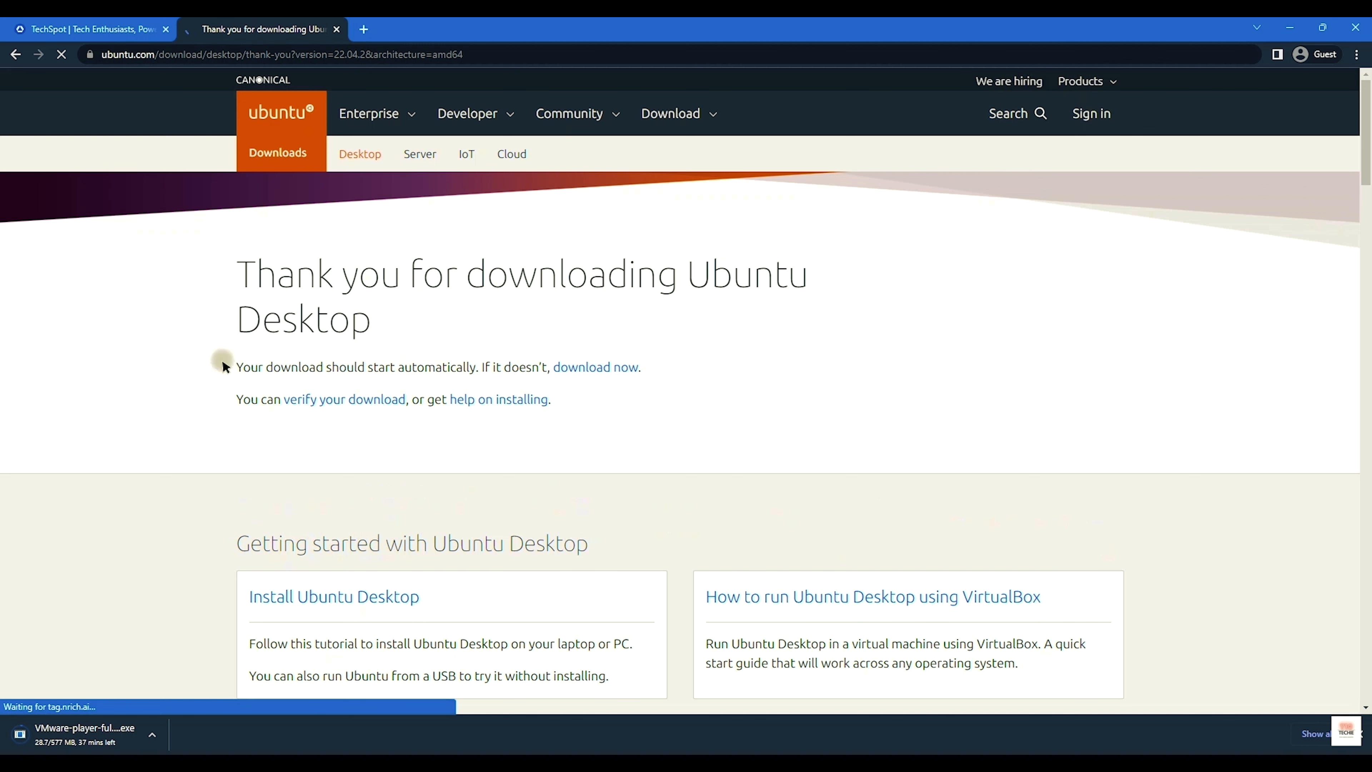
# Step: Let the Ubuntu ISO download start, then select both installers in the Downloads\UBUNTU folder
pyautogui.moveTo(223, 362); pyautogui.dragTo(472, 370)
pyautogui.click(495, 367)
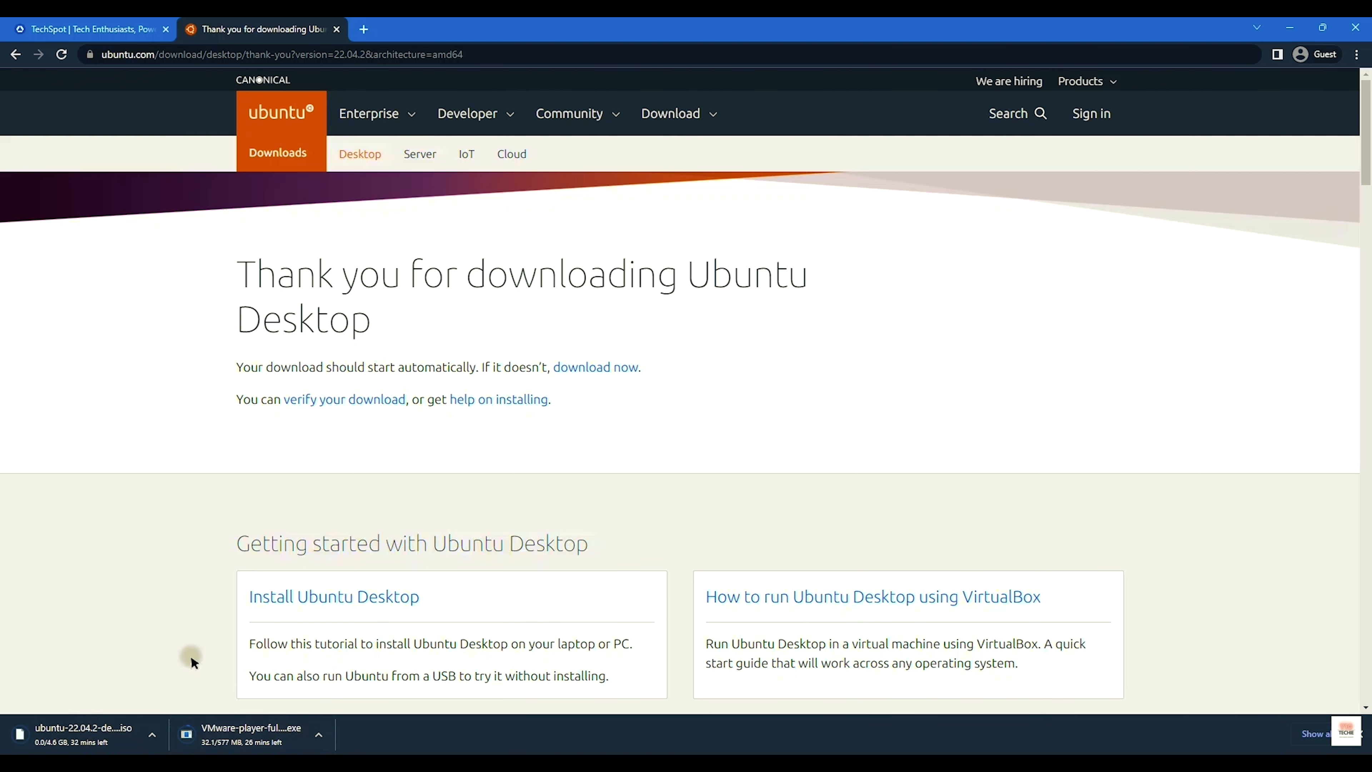
pyautogui.scroll(-5, 457, 457)
pyautogui.scroll(5, 460, 492)
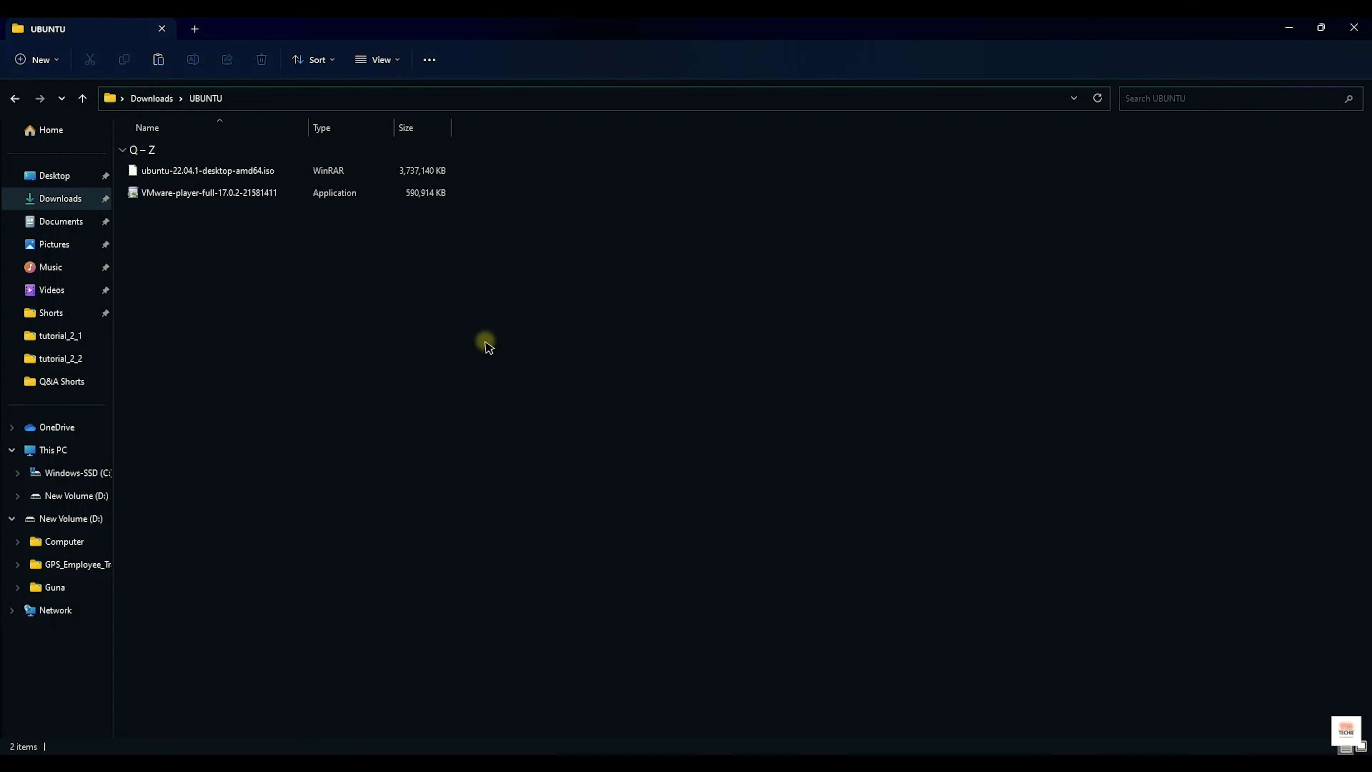
pyautogui.moveTo(379, 361); pyautogui.dragTo(219, 172)
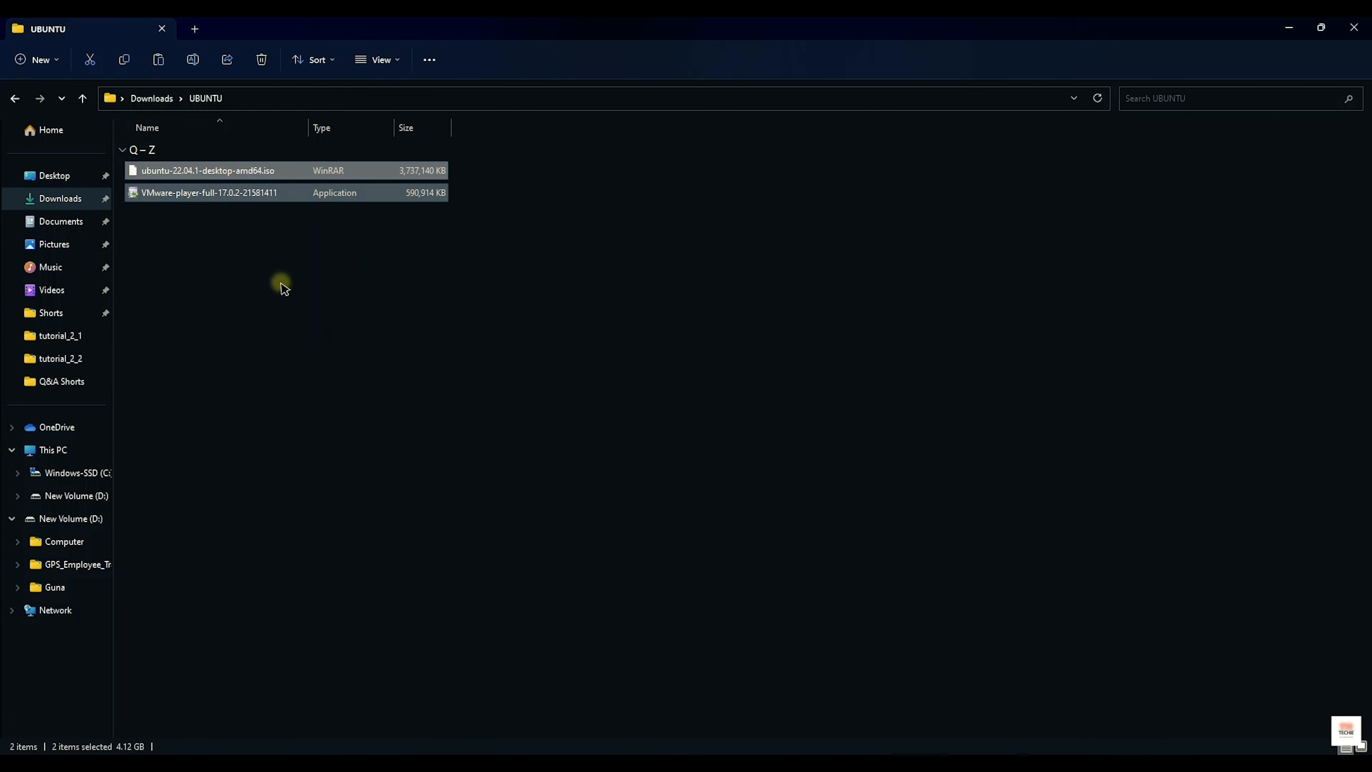
# Step: Run the VMware-player-full-17.0.2 installer as administrator
pyautogui.click(255, 189)
pyautogui.rightClick(256, 189)
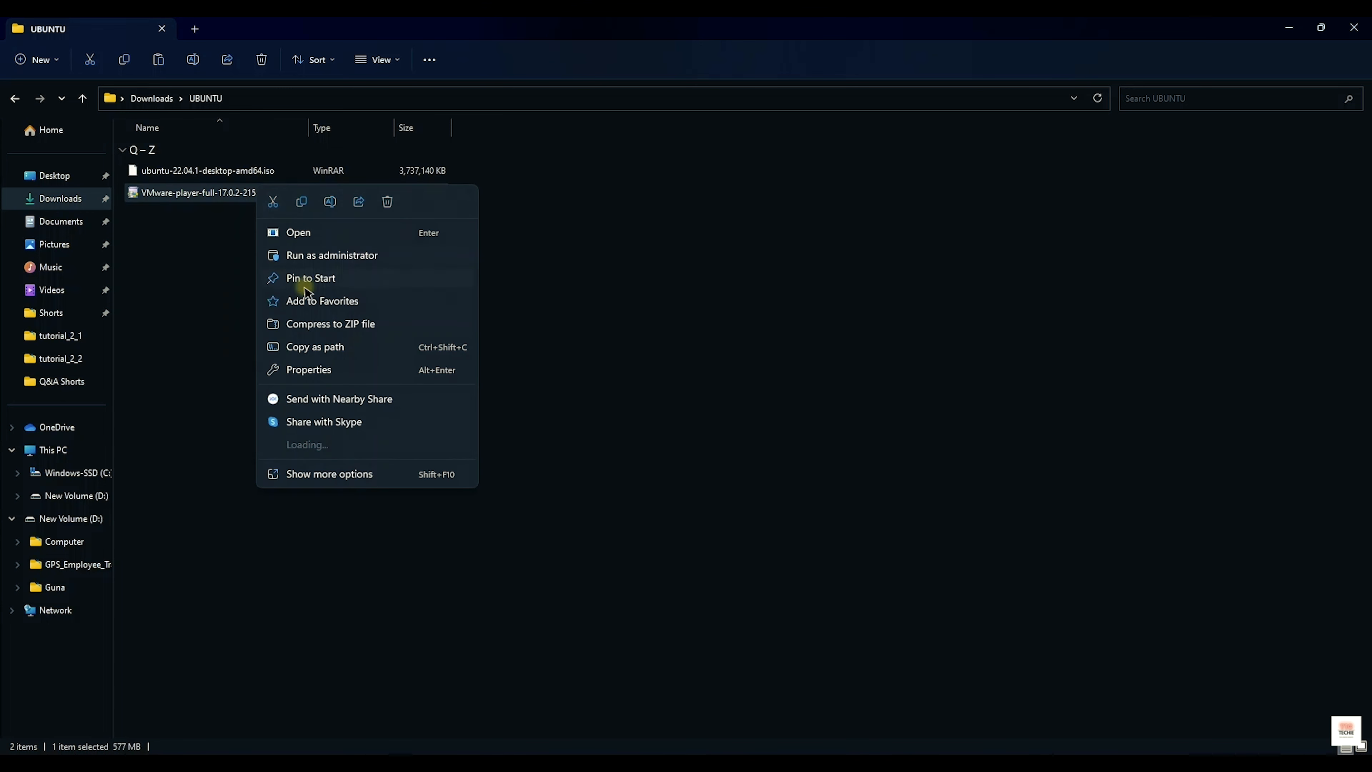
pyautogui.click(313, 254)
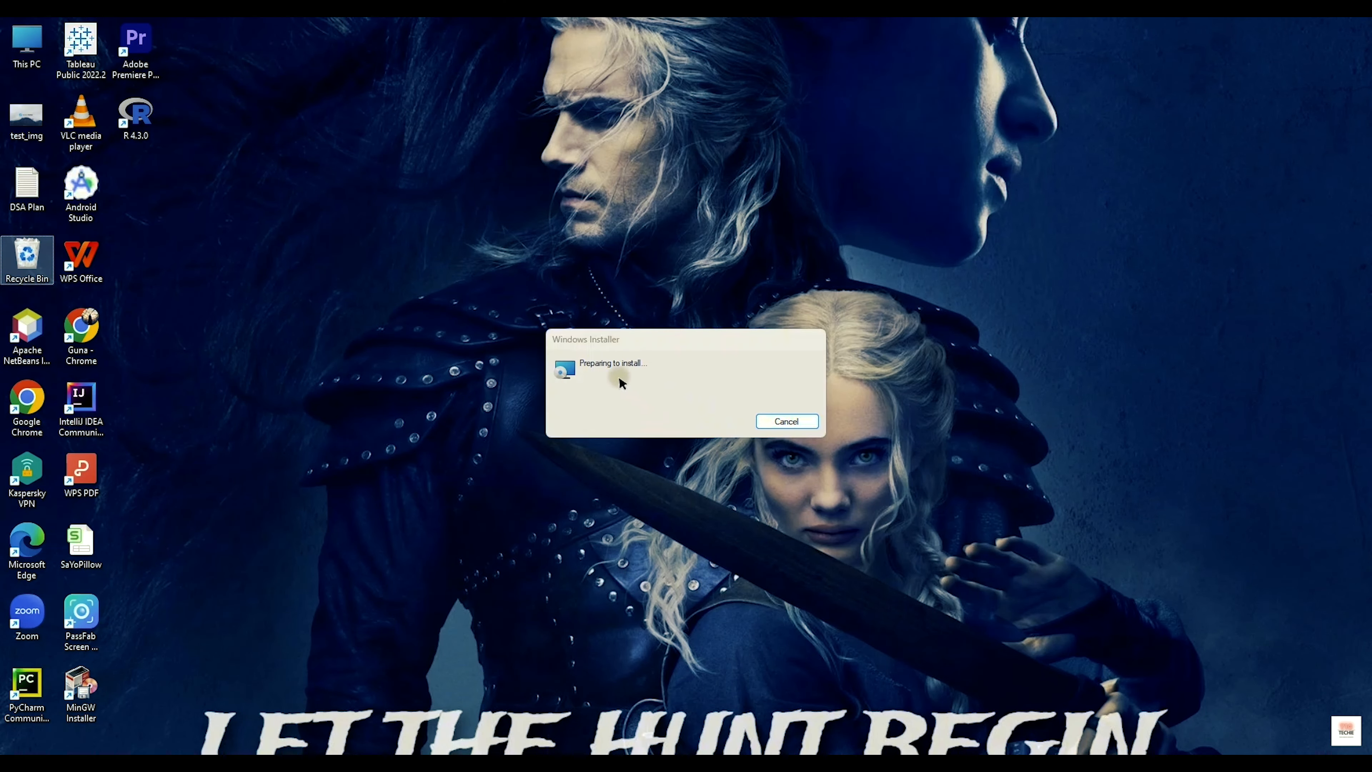
# Step: Accept the VMware license agreement and advance through the custom setup options
pyautogui.click(759, 504)
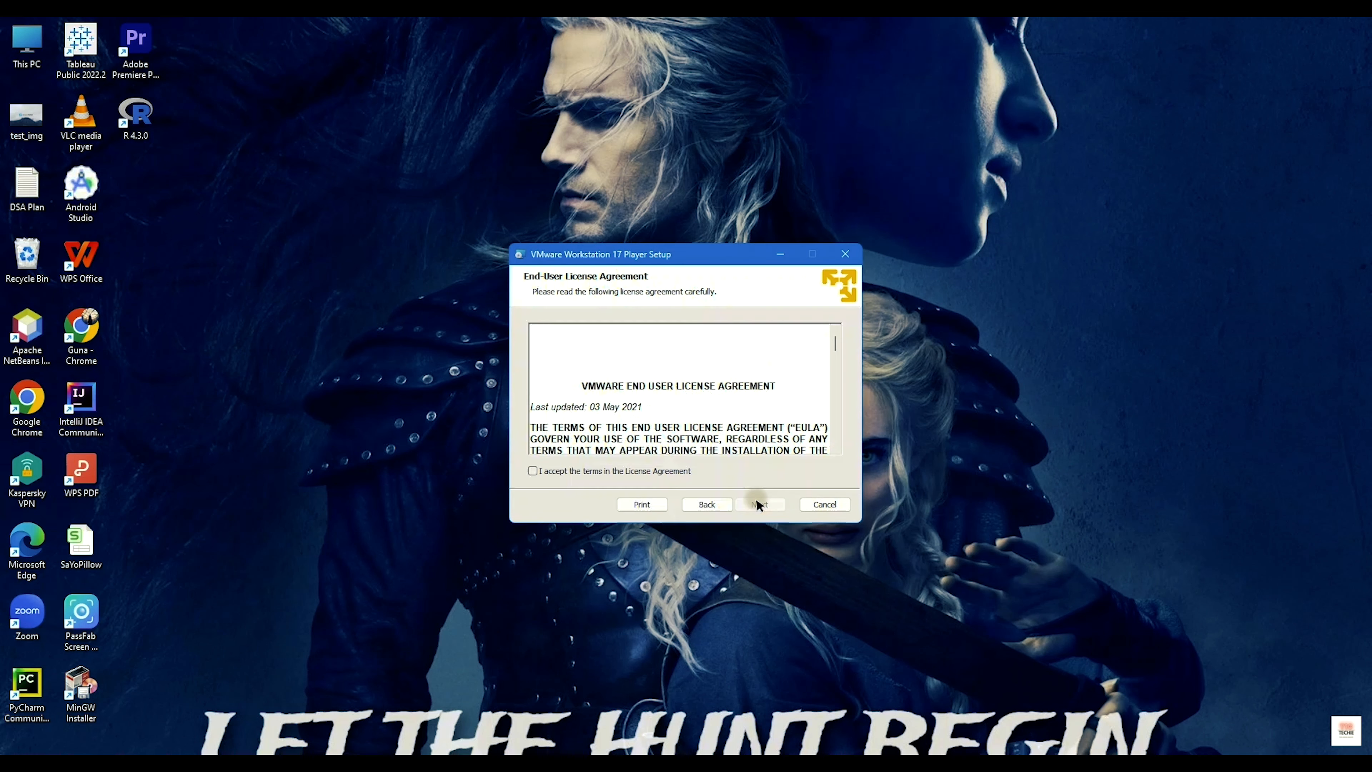
pyautogui.click(611, 470)
pyautogui.click(754, 505)
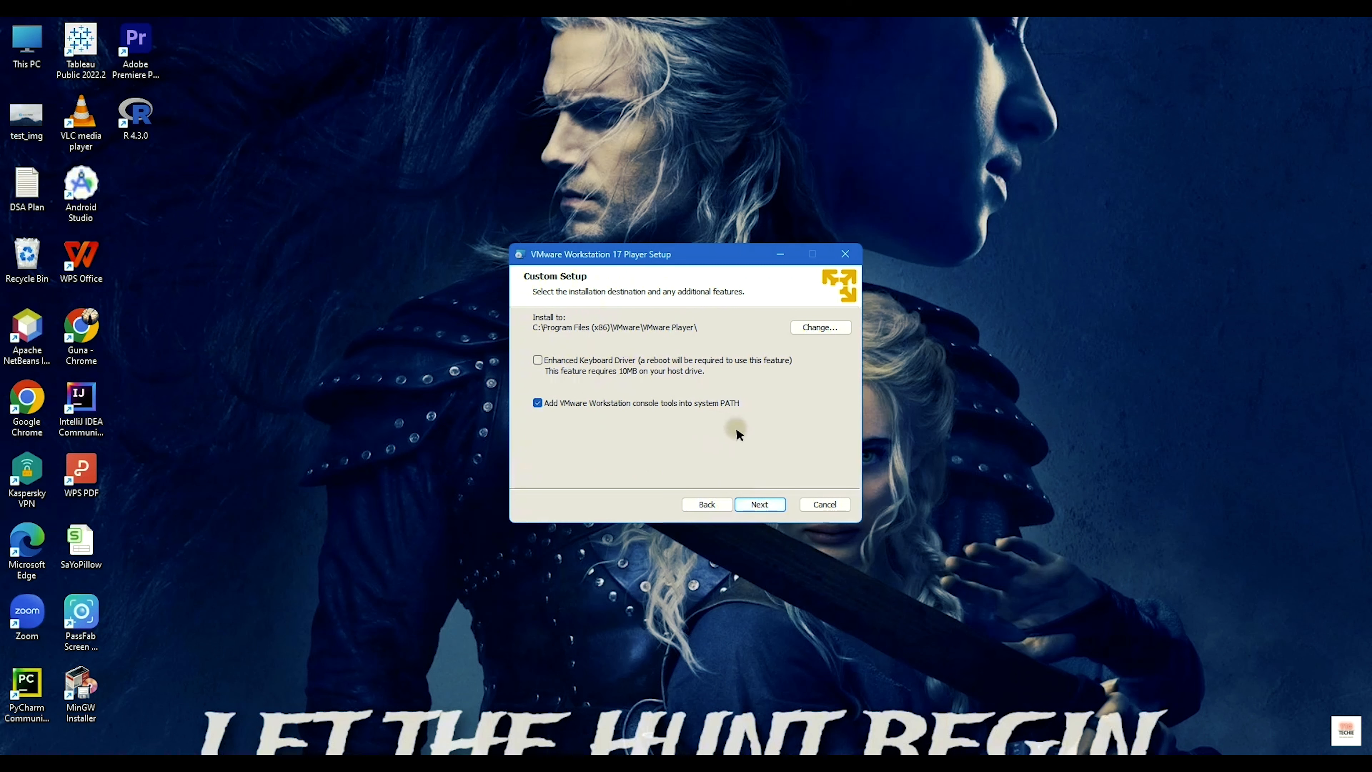
pyautogui.click(750, 503)
pyautogui.click(752, 505)
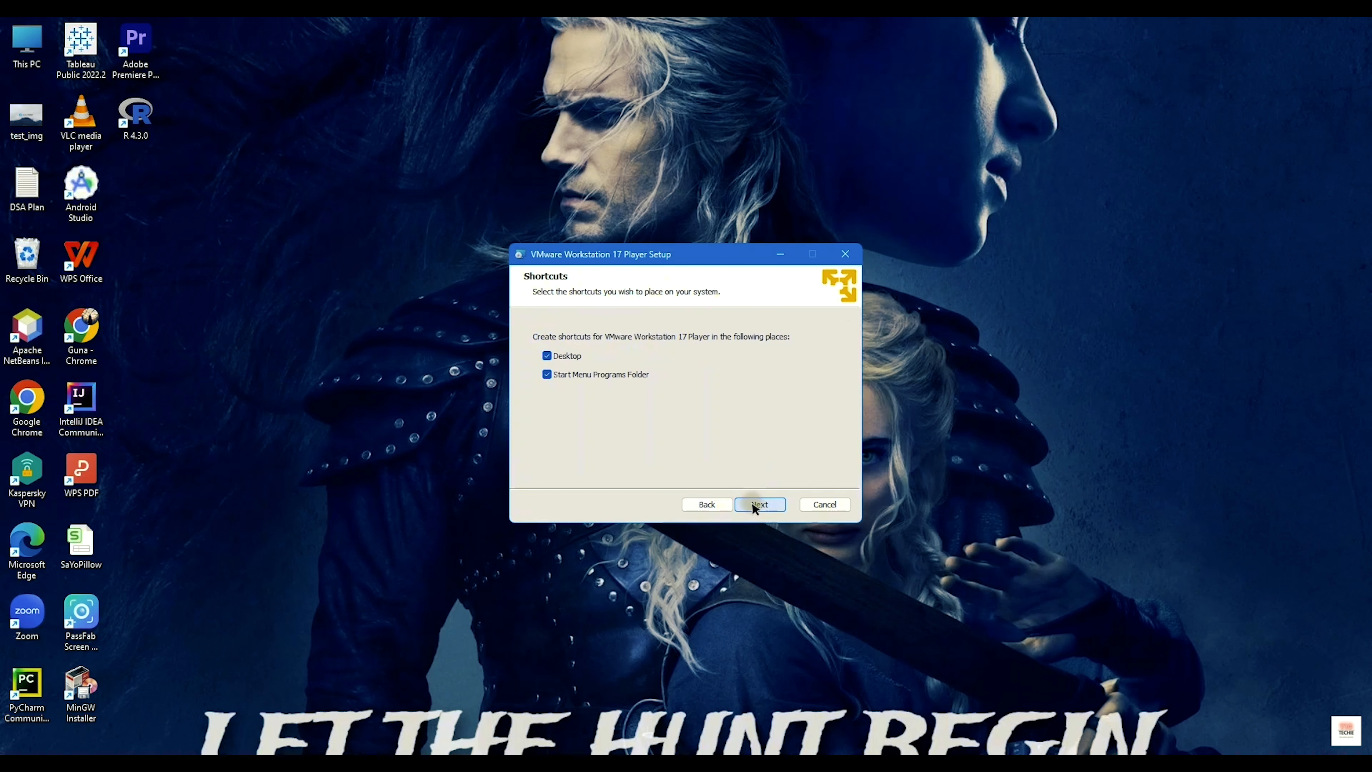
# Step: Keep the default user experience and shortcut settings, install, and close the finished wizard
pyautogui.click(714, 504)
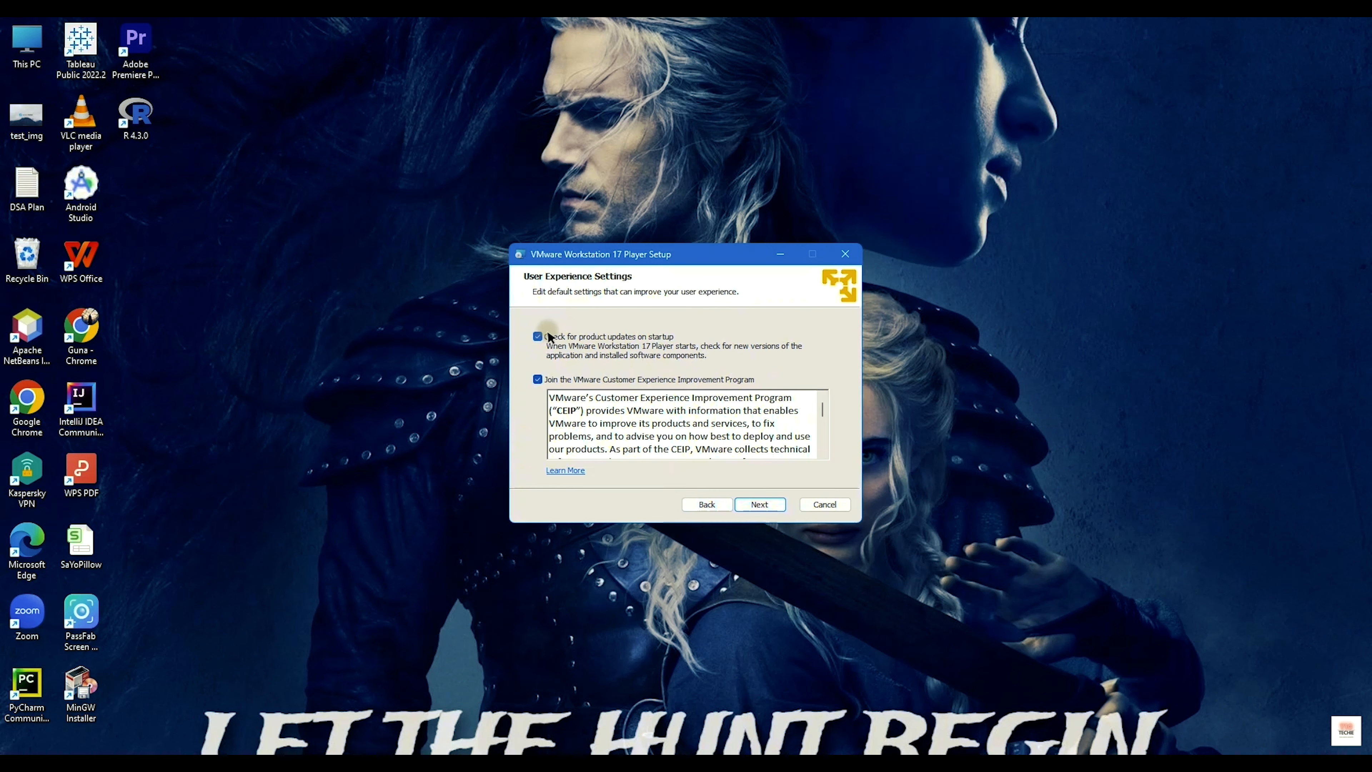
pyautogui.click(769, 507)
pyautogui.click(766, 503)
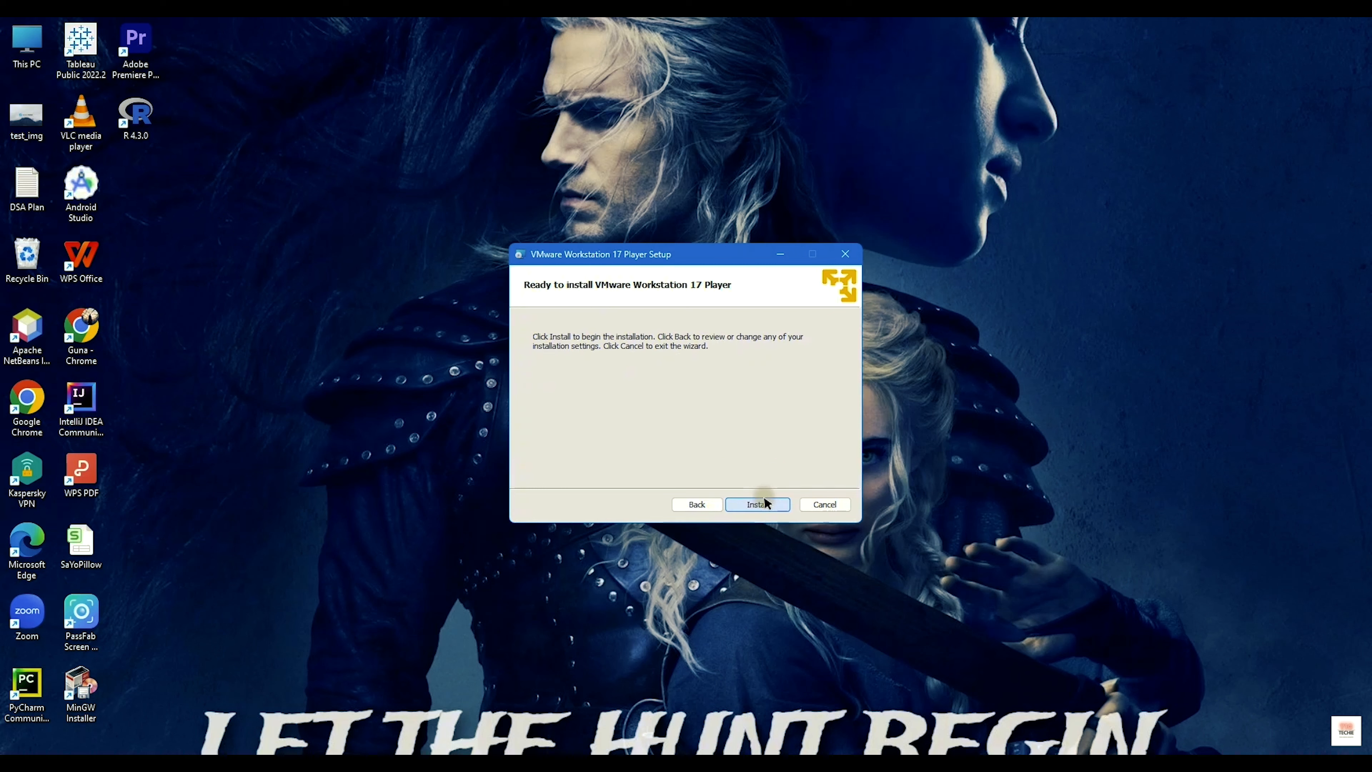
pyautogui.click(765, 503)
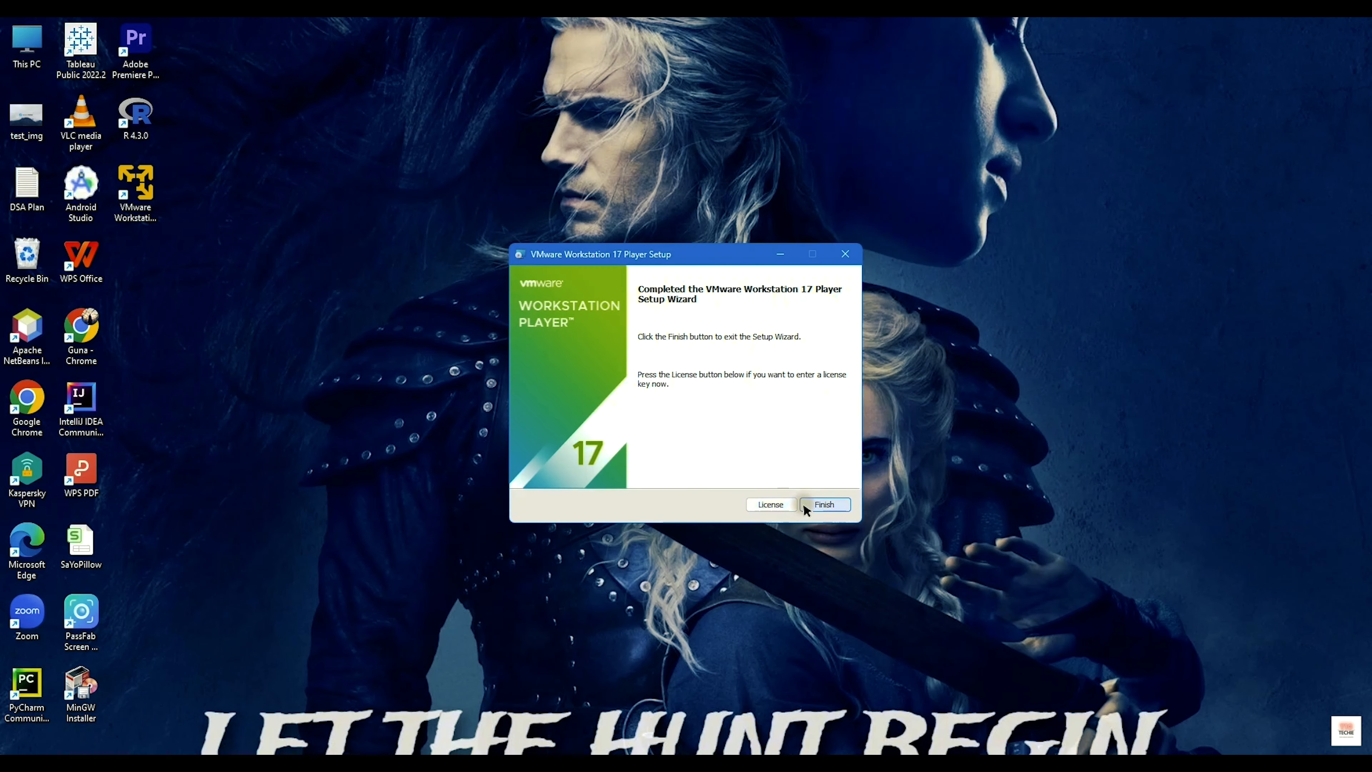
pyautogui.click(806, 506)
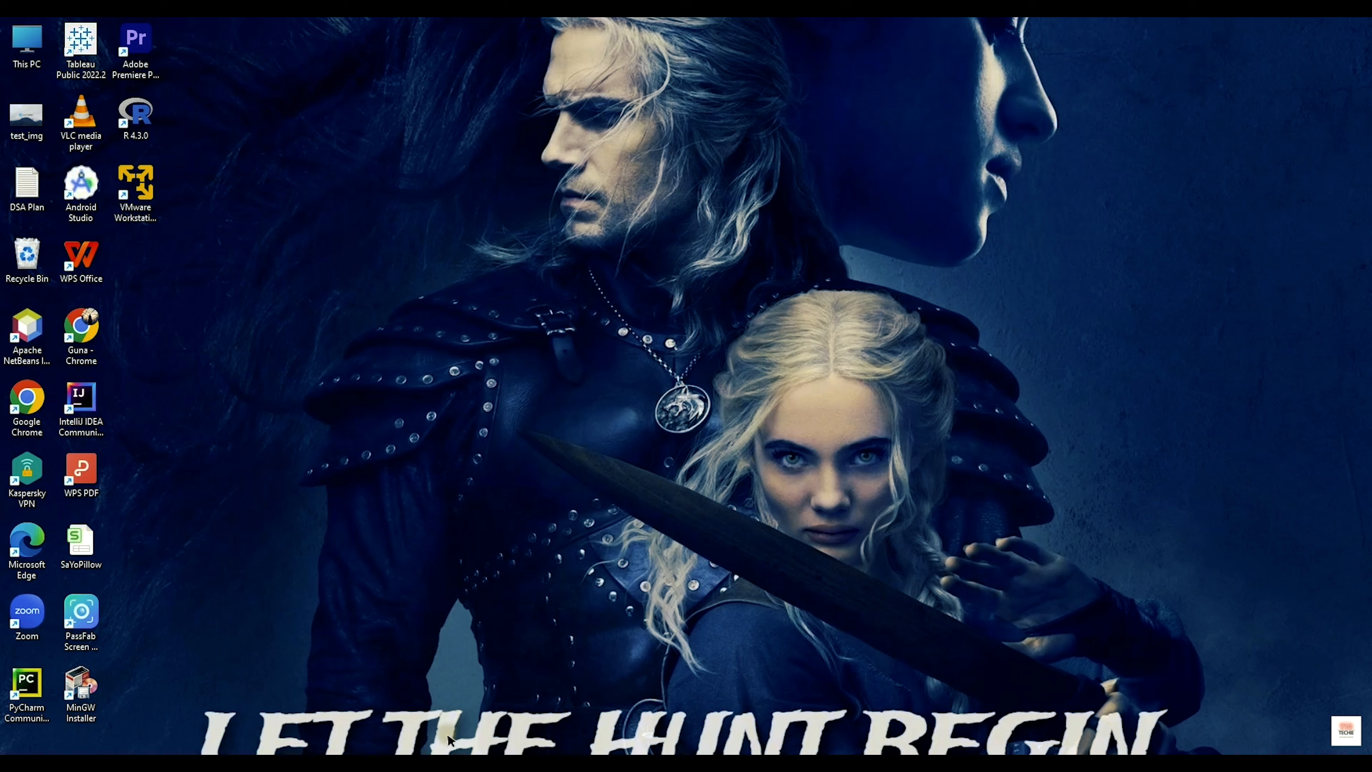
# Step: Launch VMware Workstation 17 Player via a 'vm' search, maximize it, and return to Home
pyautogui.press('super+s')
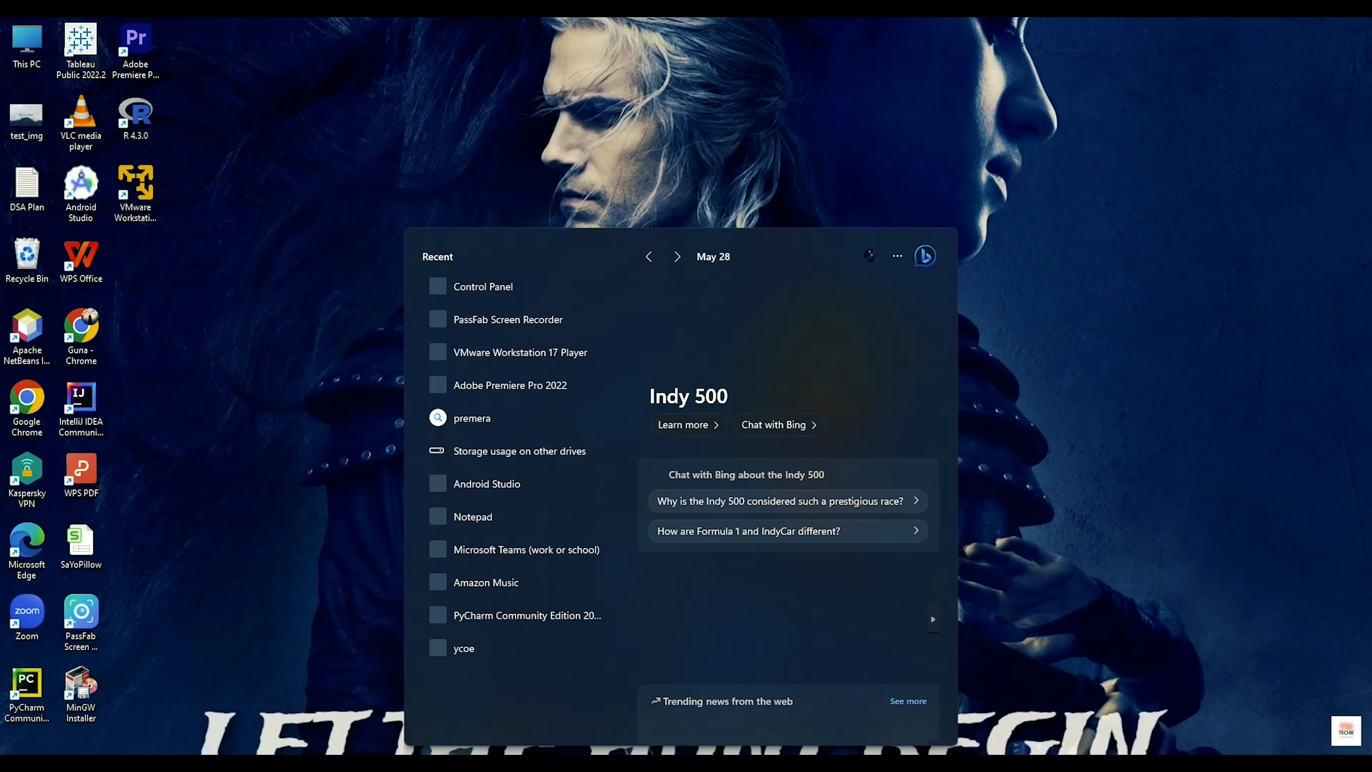
pyautogui.write('vm')
pyautogui.click(511, 338)
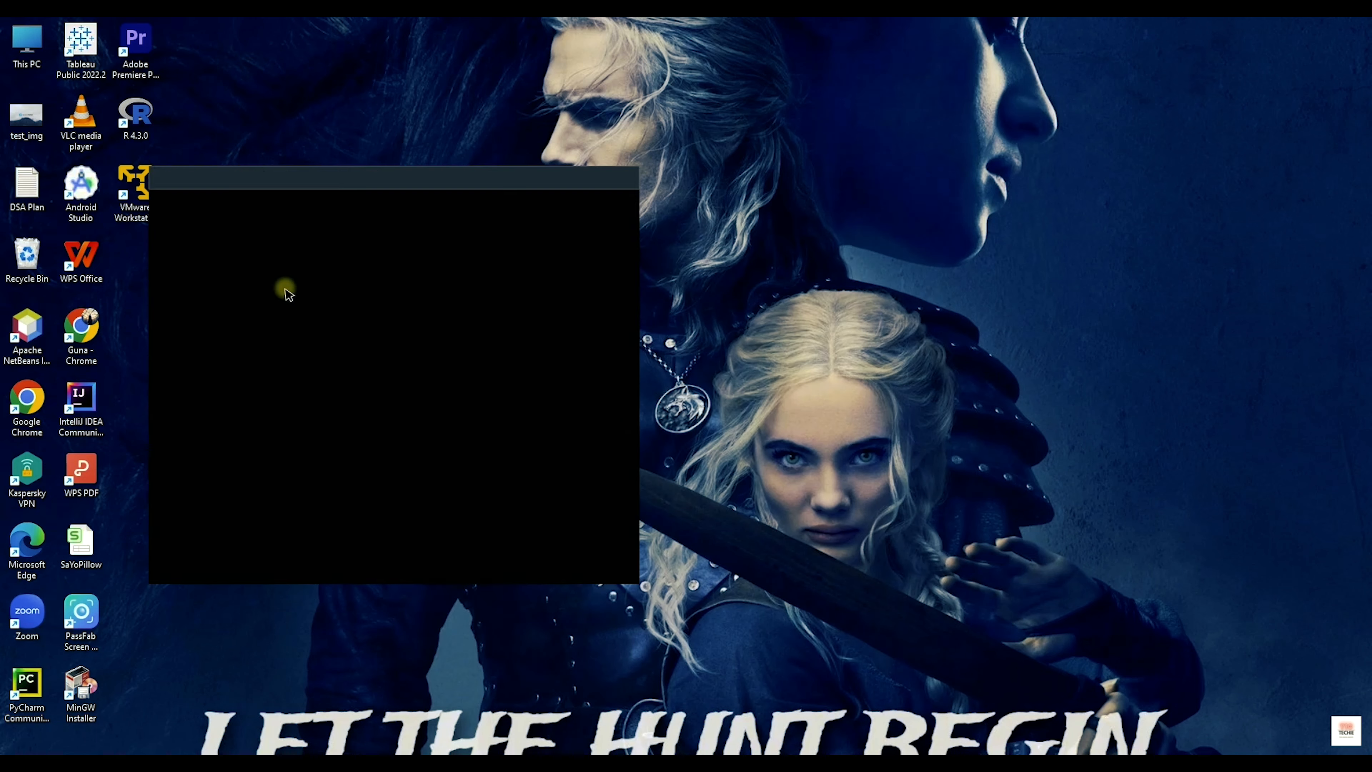
pyautogui.moveTo(451, 172); pyautogui.dragTo(670, 146)
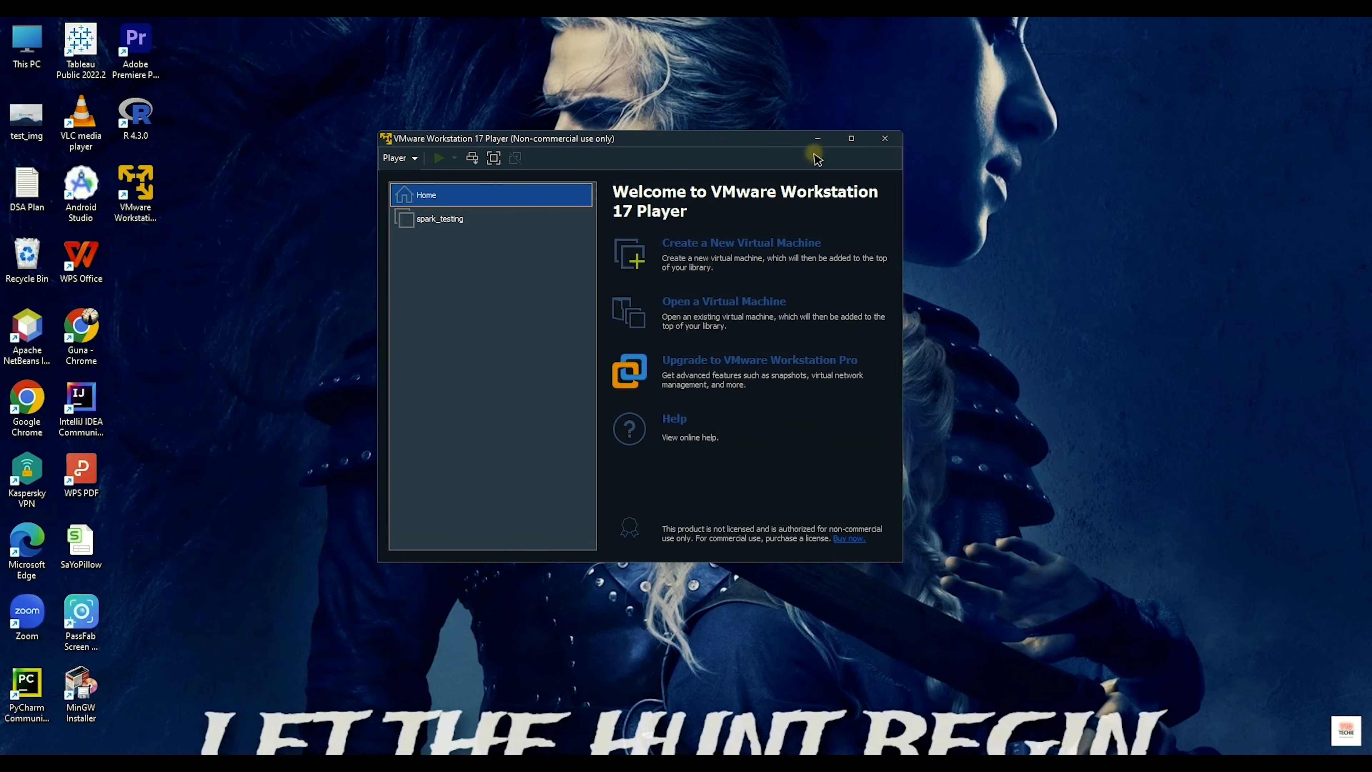
pyautogui.click(853, 136)
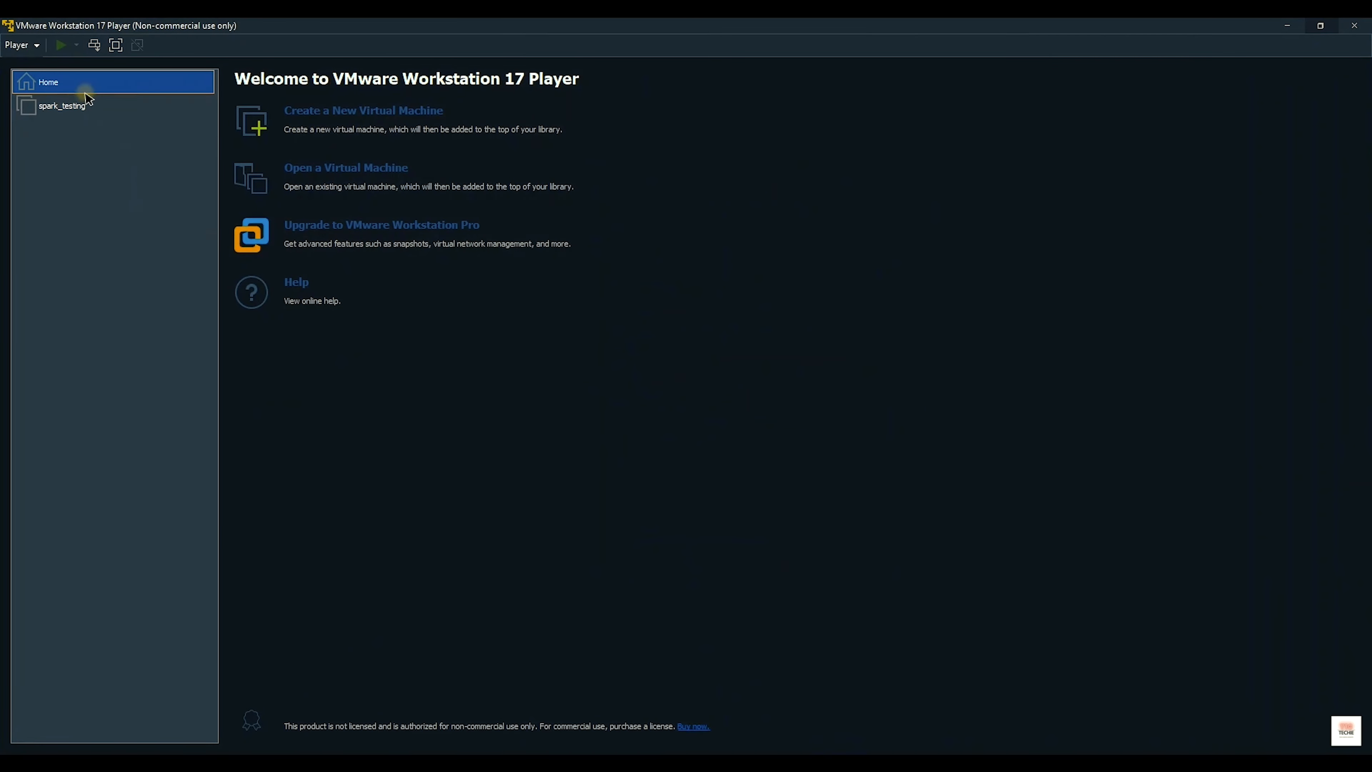
pyautogui.click(67, 107)
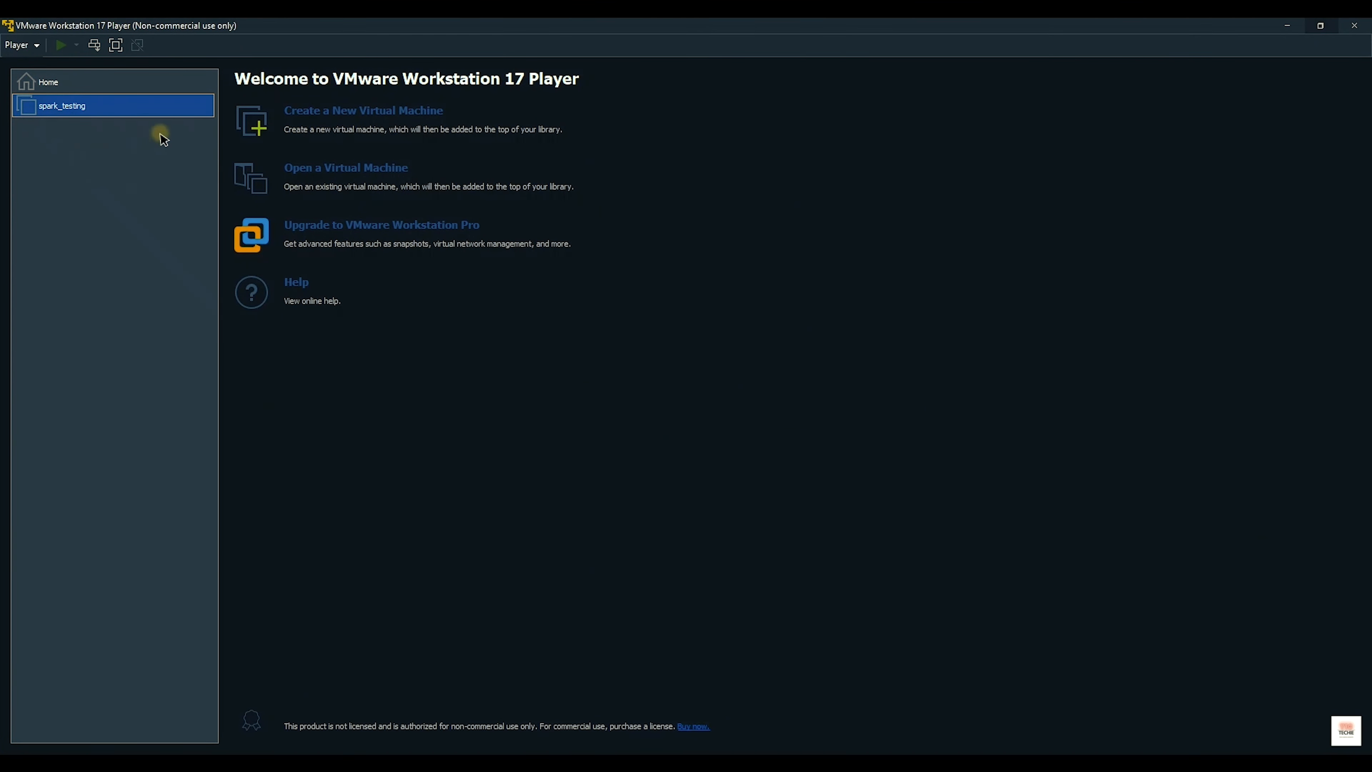
pyautogui.click(54, 83)
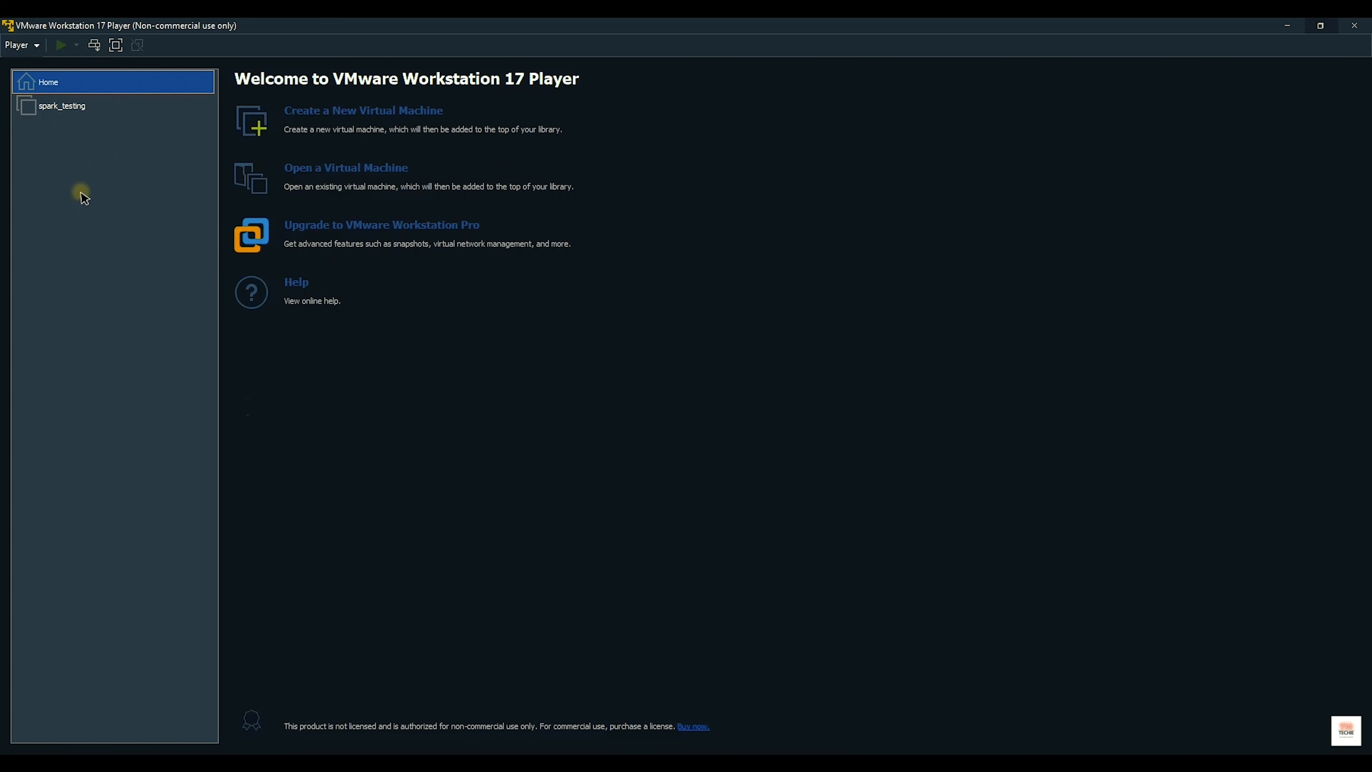
# Step: Start the New Virtual Machine Wizard and inspect its installer disc image path
pyautogui.click(384, 112)
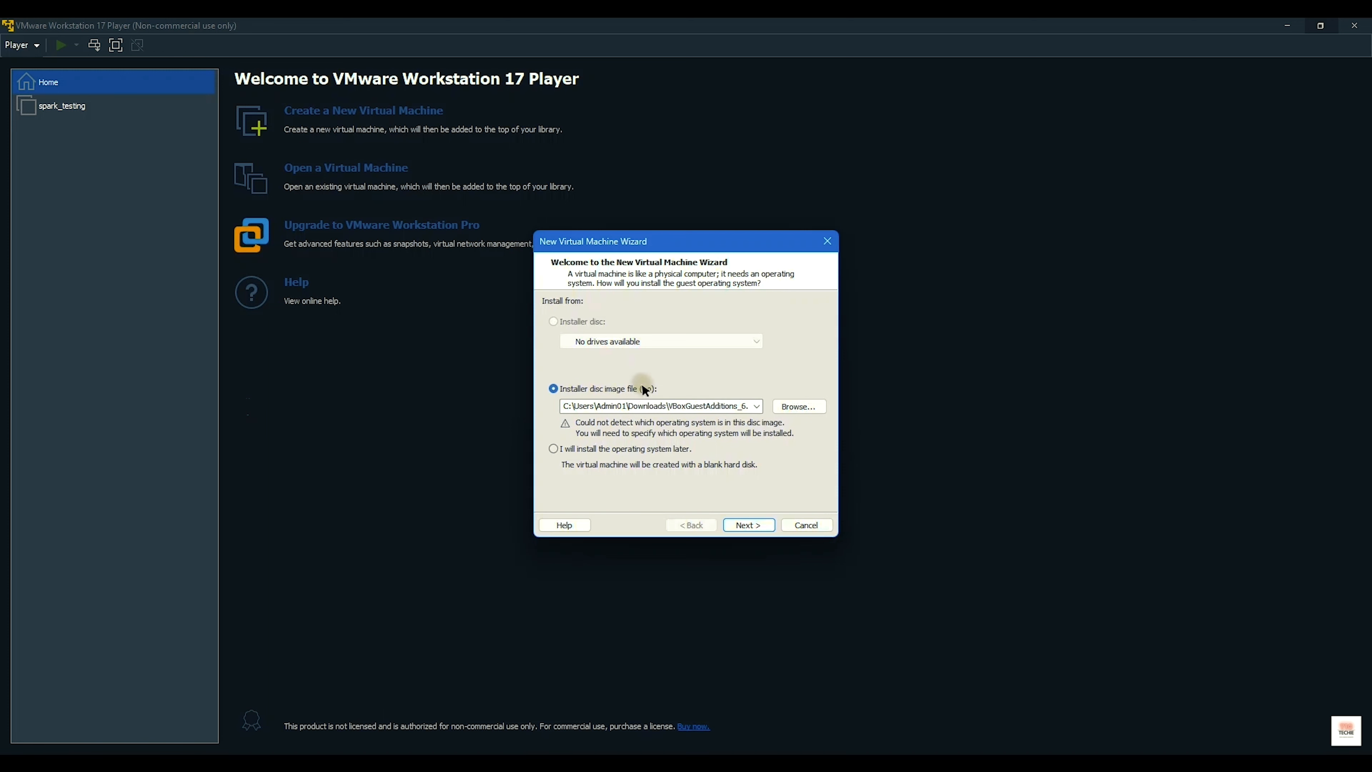
pyautogui.doubleClick(562, 406)
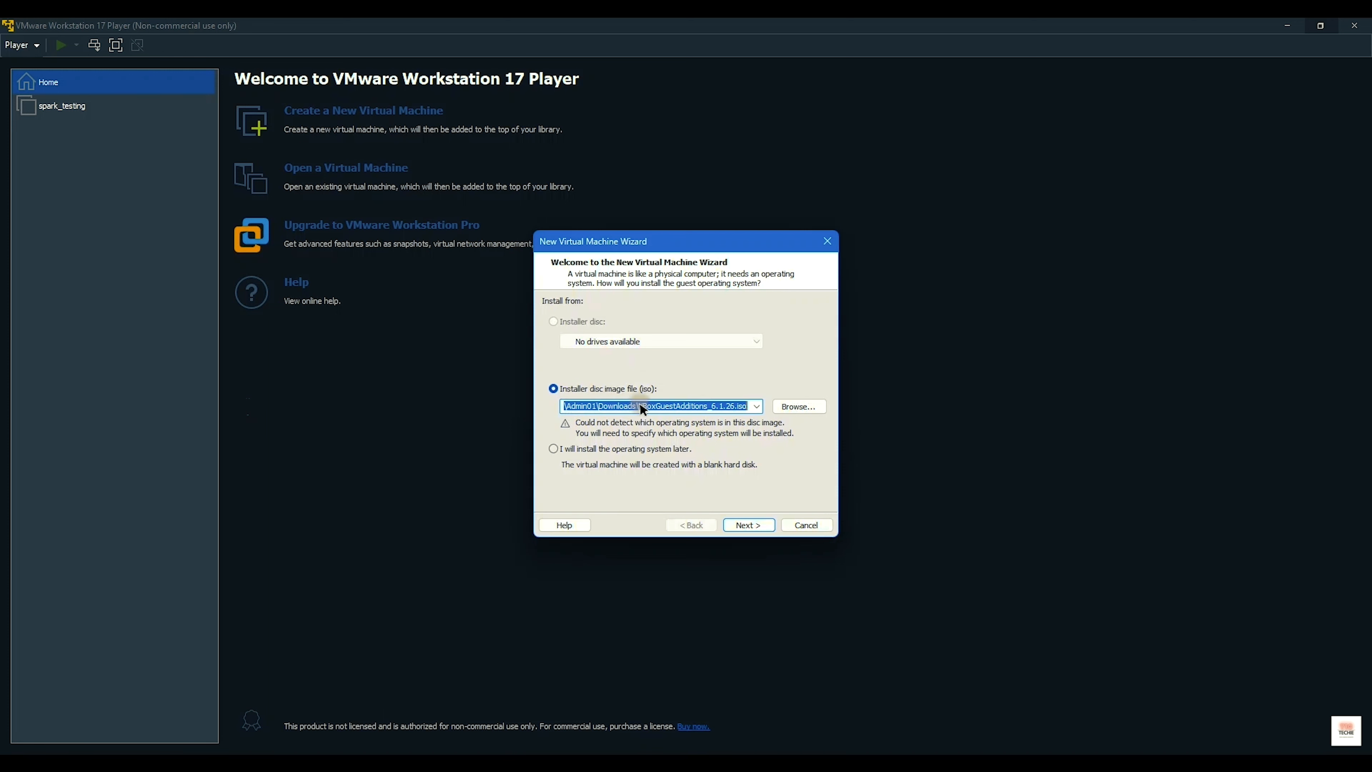
pyautogui.click(649, 390)
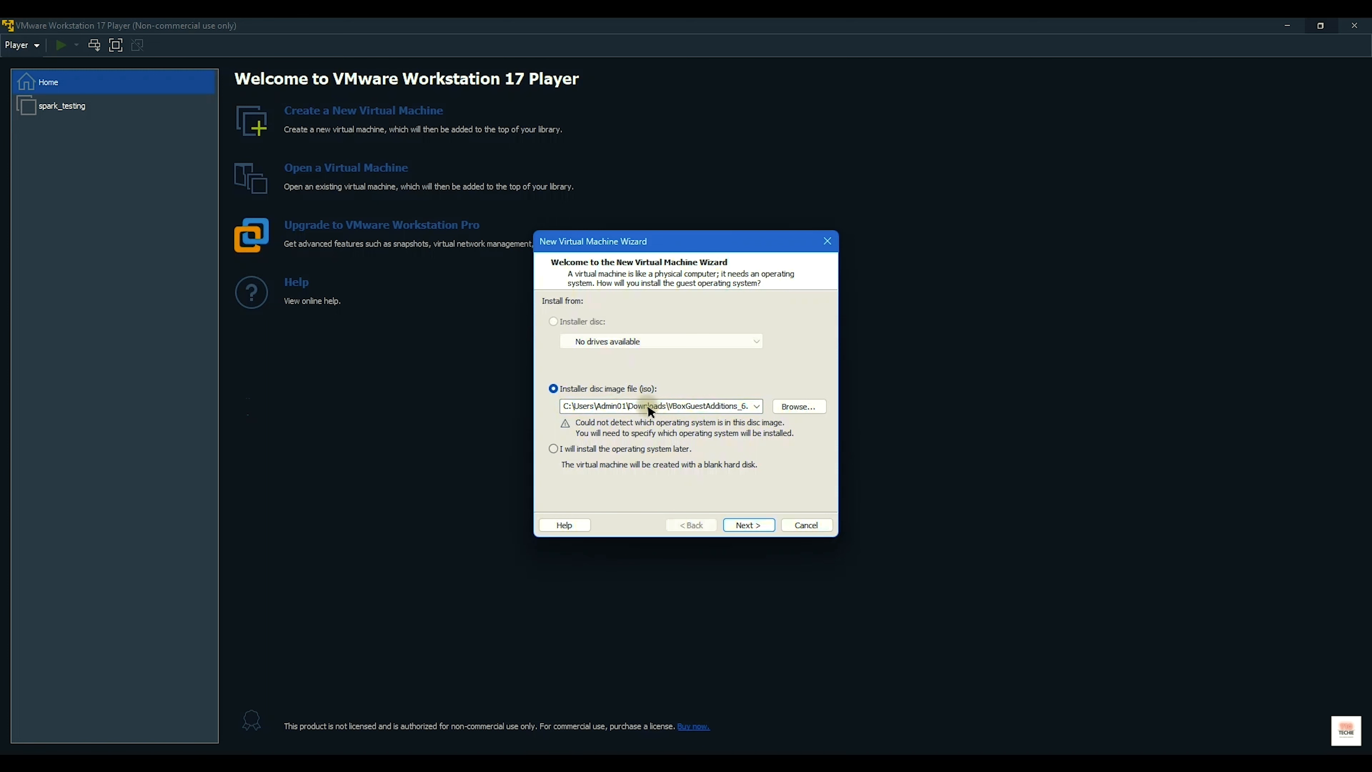
pyautogui.doubleClick(649, 405)
pyautogui.click(579, 387)
# Step: Copy the full path of ubuntu-22.04.1-desktop-amd64.iso from the UBUNTU folder
pyautogui.moveTo(657, 758)
pyautogui.click(582, 681)
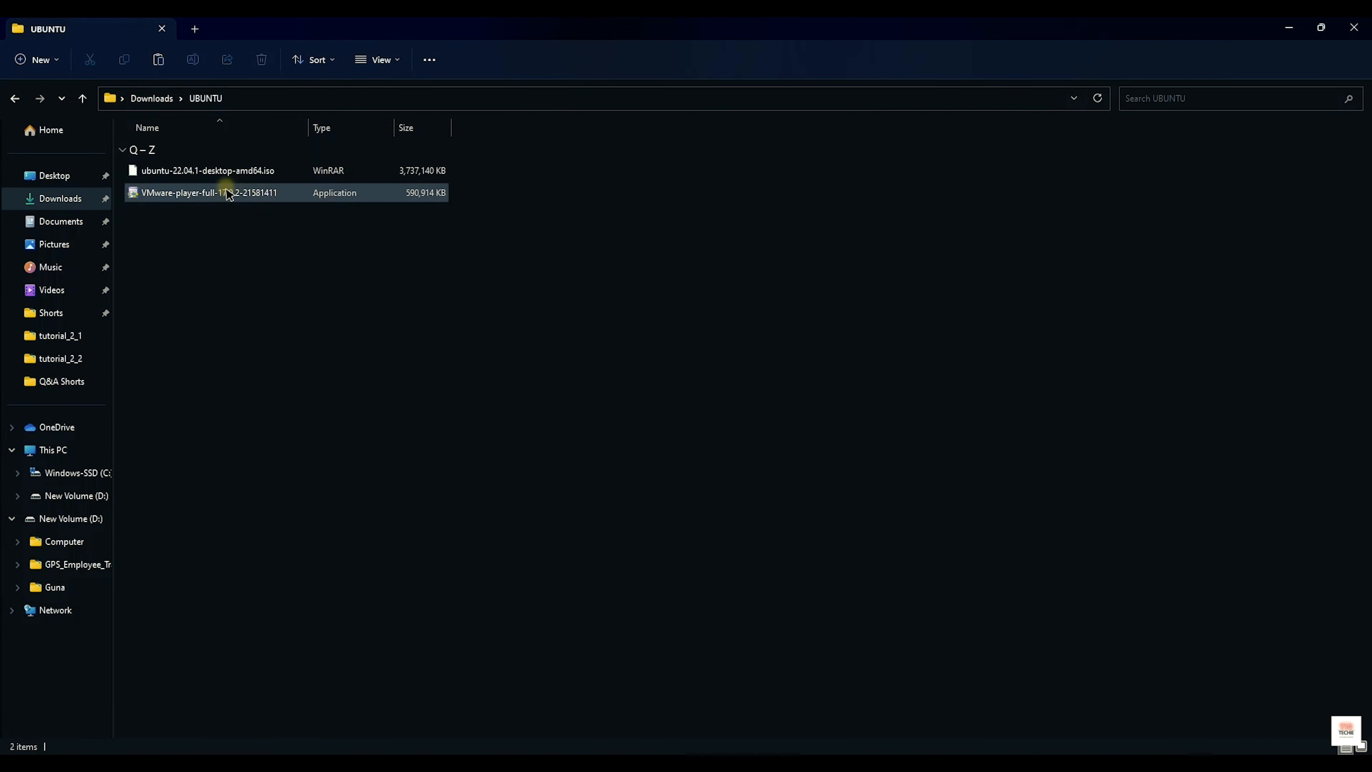
pyautogui.click(235, 172)
pyautogui.rightClick(238, 175)
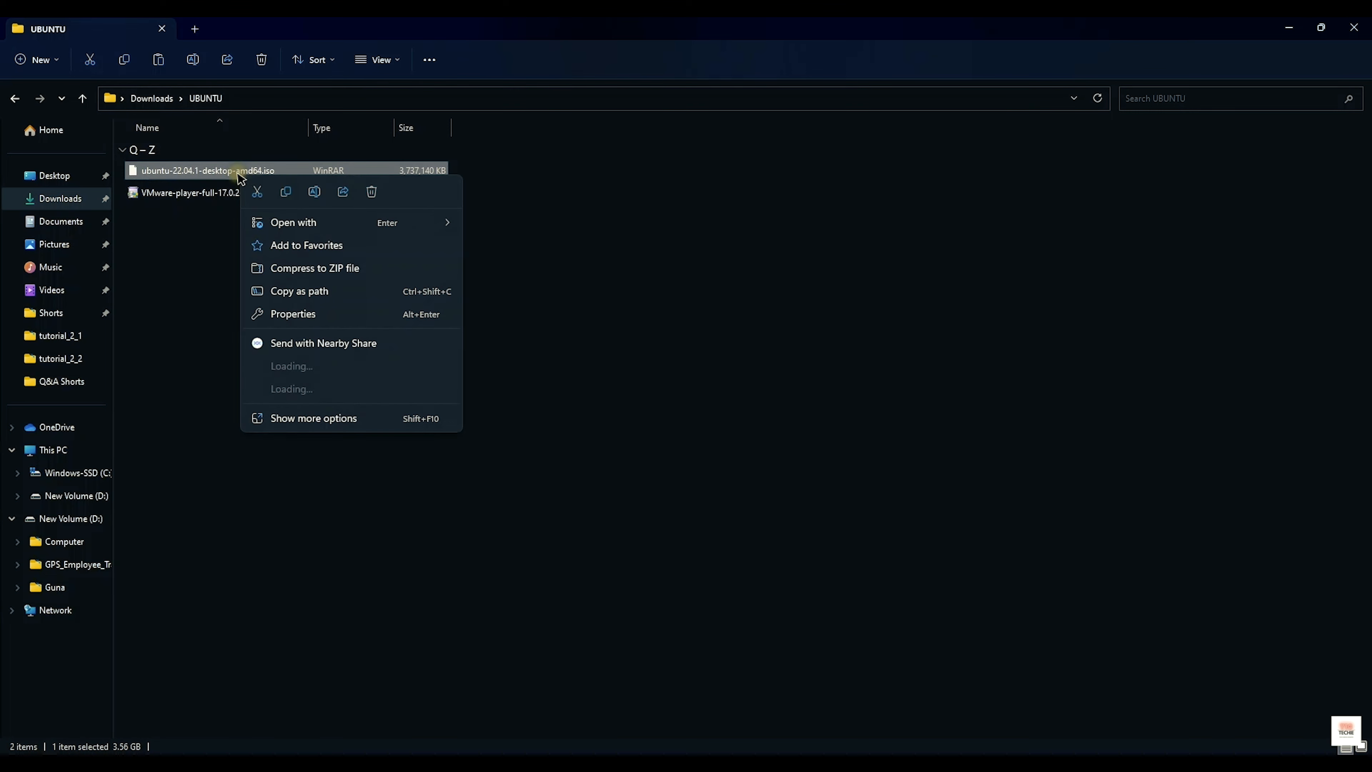
pyautogui.click(300, 291)
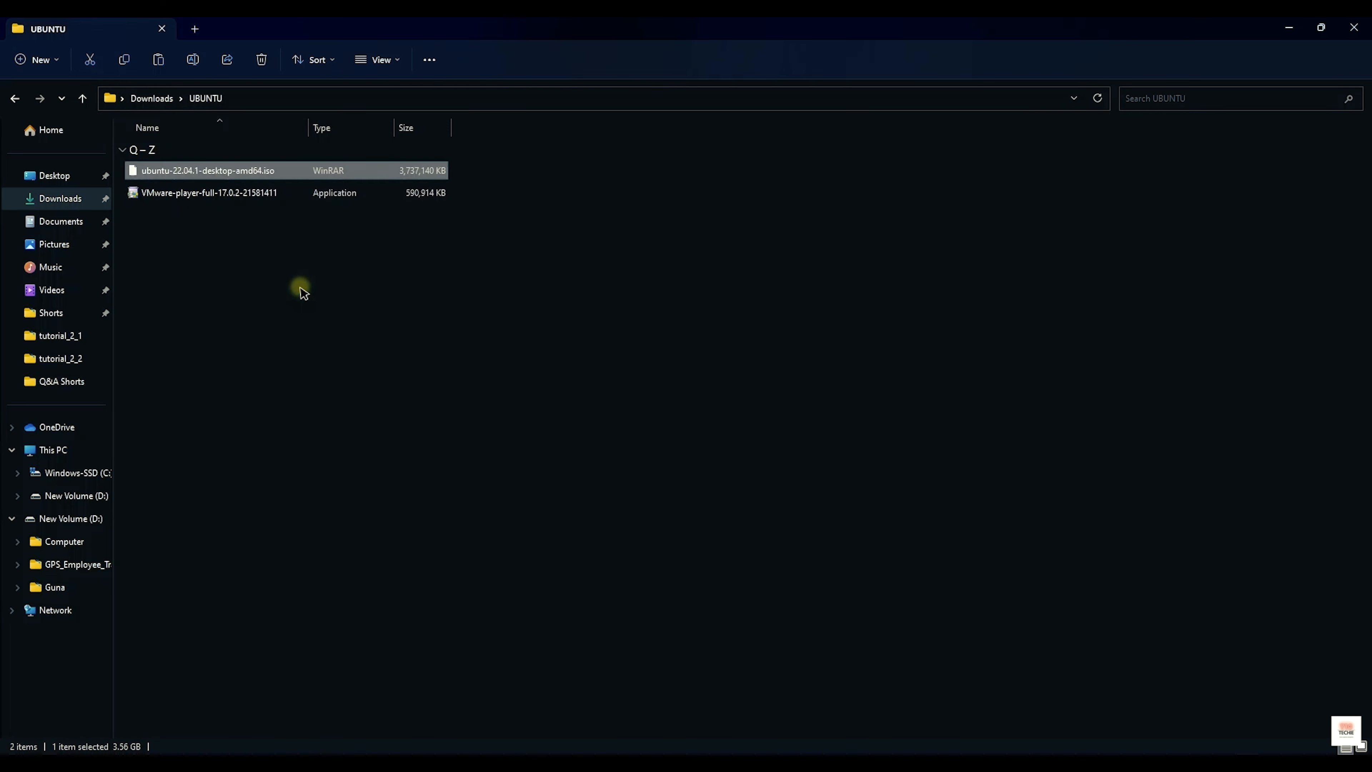
pyautogui.hotkey('alt', 'Tab')
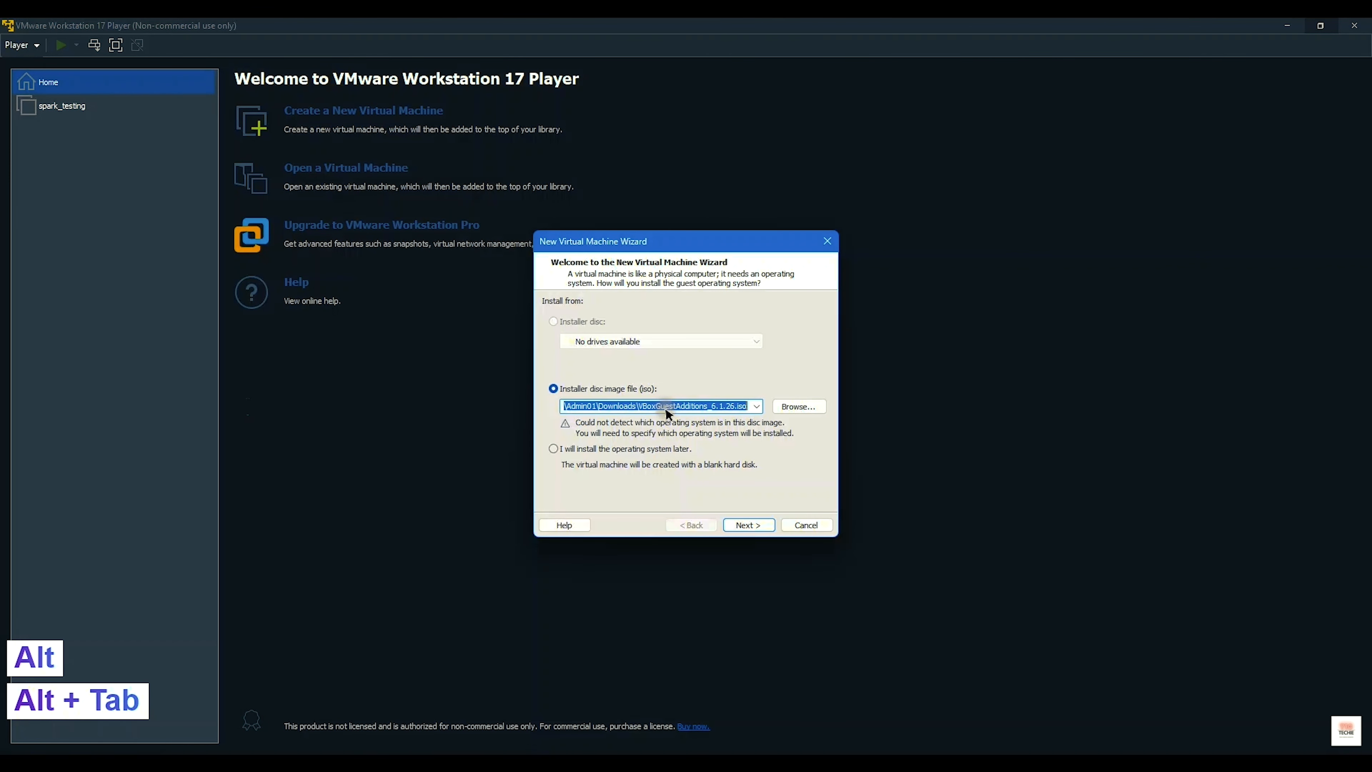
# Step: Paste the ubuntu-22.04.1 ISO path as the disc image, strip both quote marks, and continue
pyautogui.hotkey('ctrl', 'v')
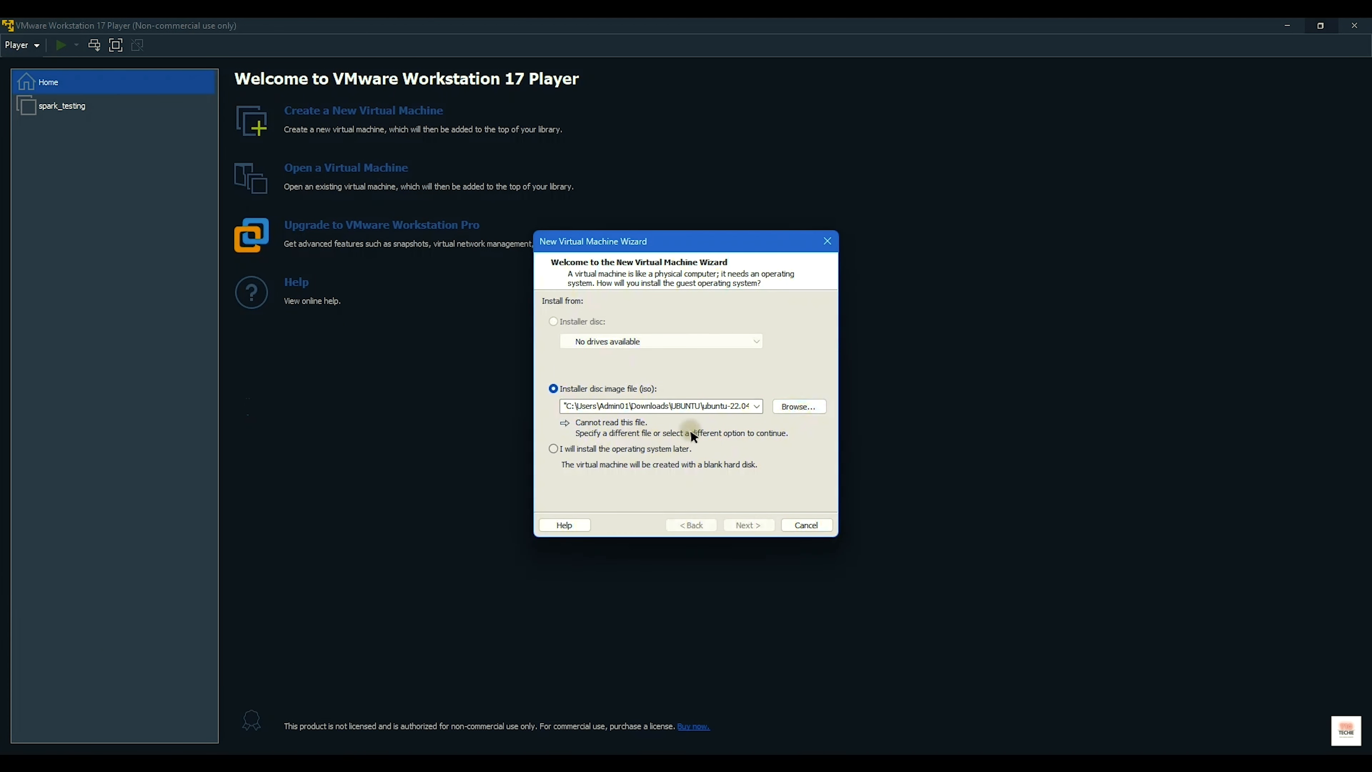
pyautogui.doubleClick(571, 407)
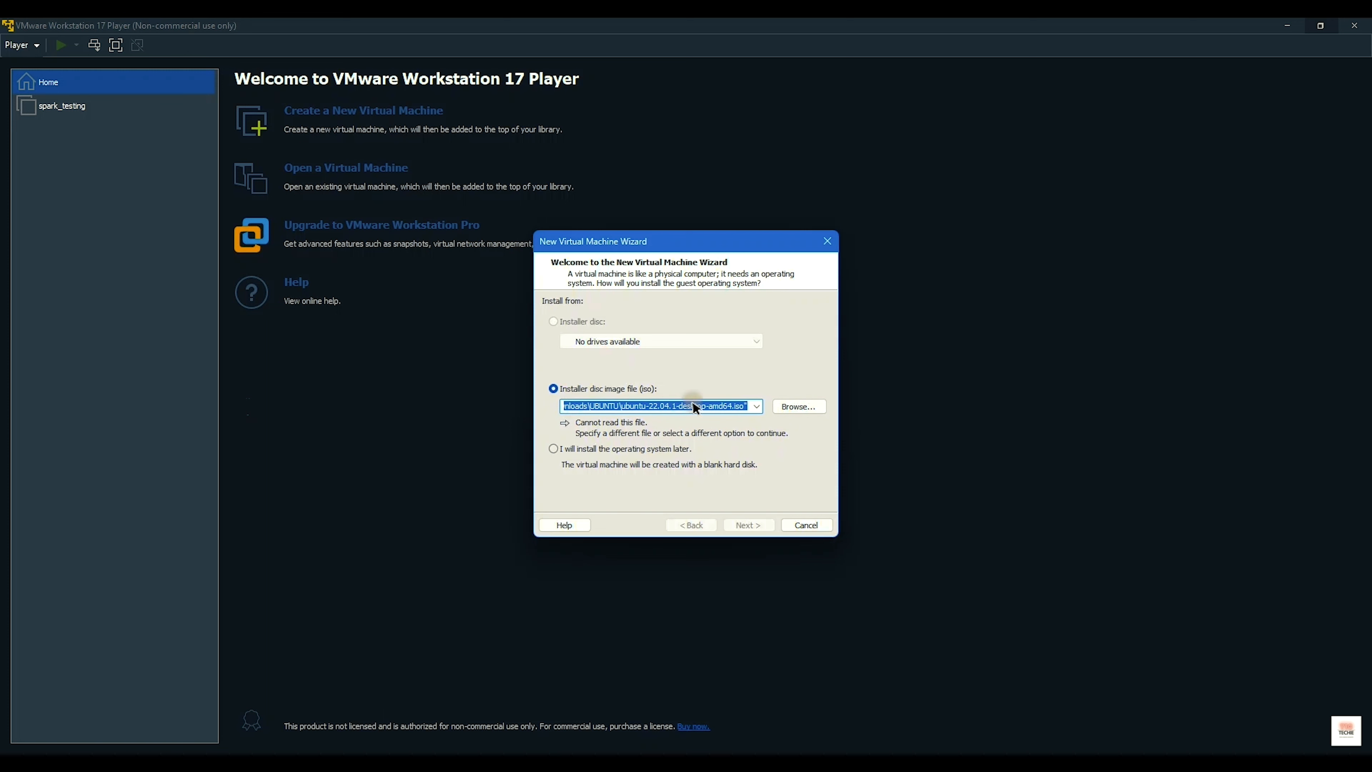
pyautogui.click(733, 403)
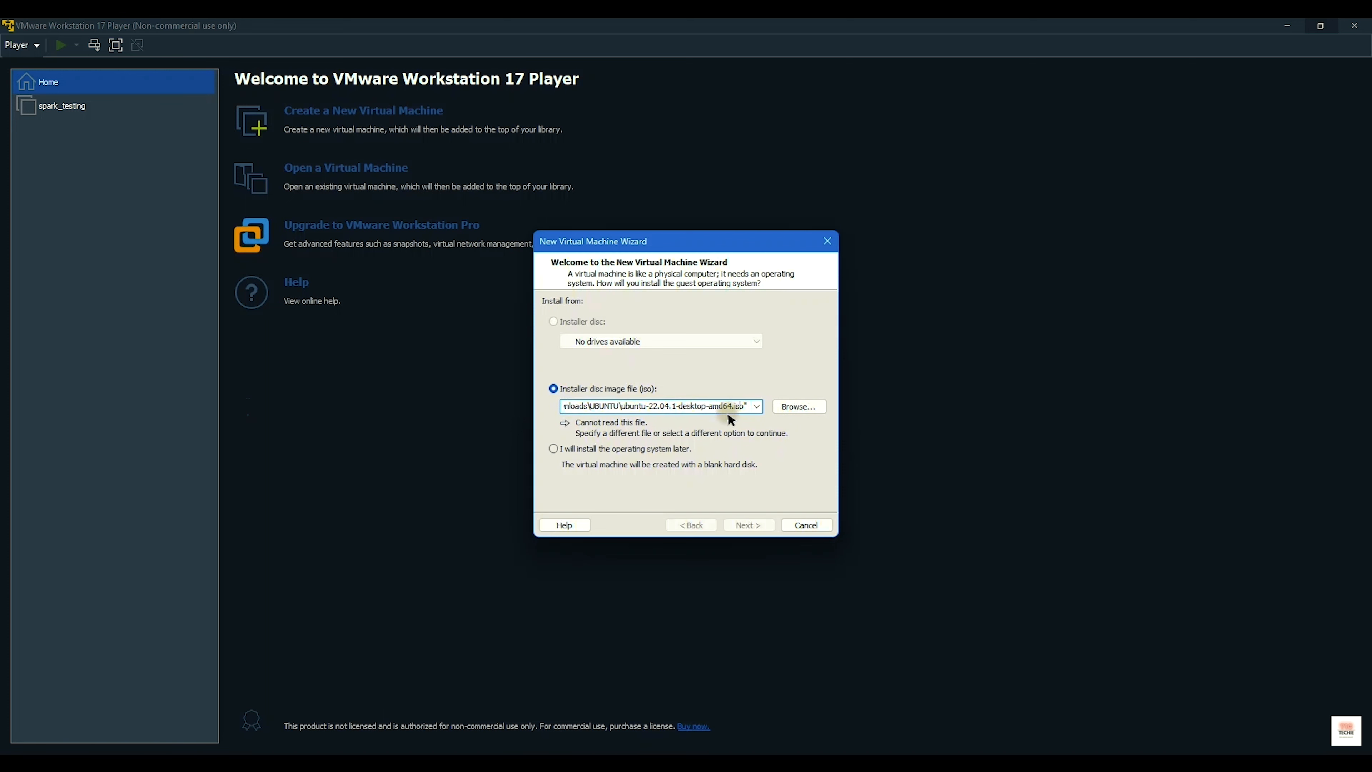
pyautogui.press('Right')
pyautogui.press('Delete')
pyautogui.press('Left')
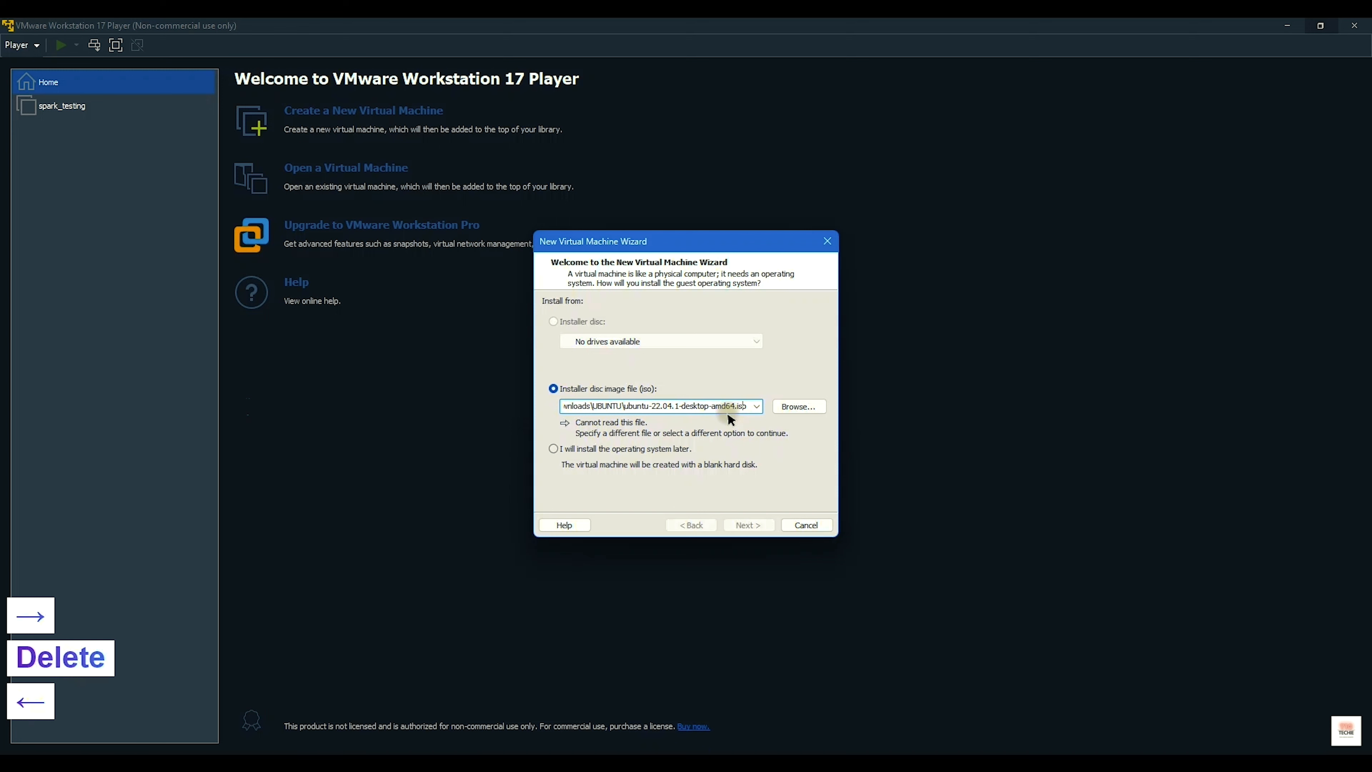
pyautogui.press('Left')
pyautogui.press('Left')
pyautogui.press('Left')
pyautogui.press('Left')
pyautogui.press('Left')
pyautogui.press('Left')
pyautogui.press('Left')
pyautogui.press('Left')
pyautogui.press('Left')
pyautogui.press('Left')
pyautogui.press('Left')
pyautogui.press('Left')
pyautogui.press('Left')
pyautogui.press('Left')
pyautogui.press('Left')
pyautogui.press('Left')
pyautogui.press('Left')
pyautogui.press('Left')
pyautogui.press('Left')
pyautogui.press('Left')
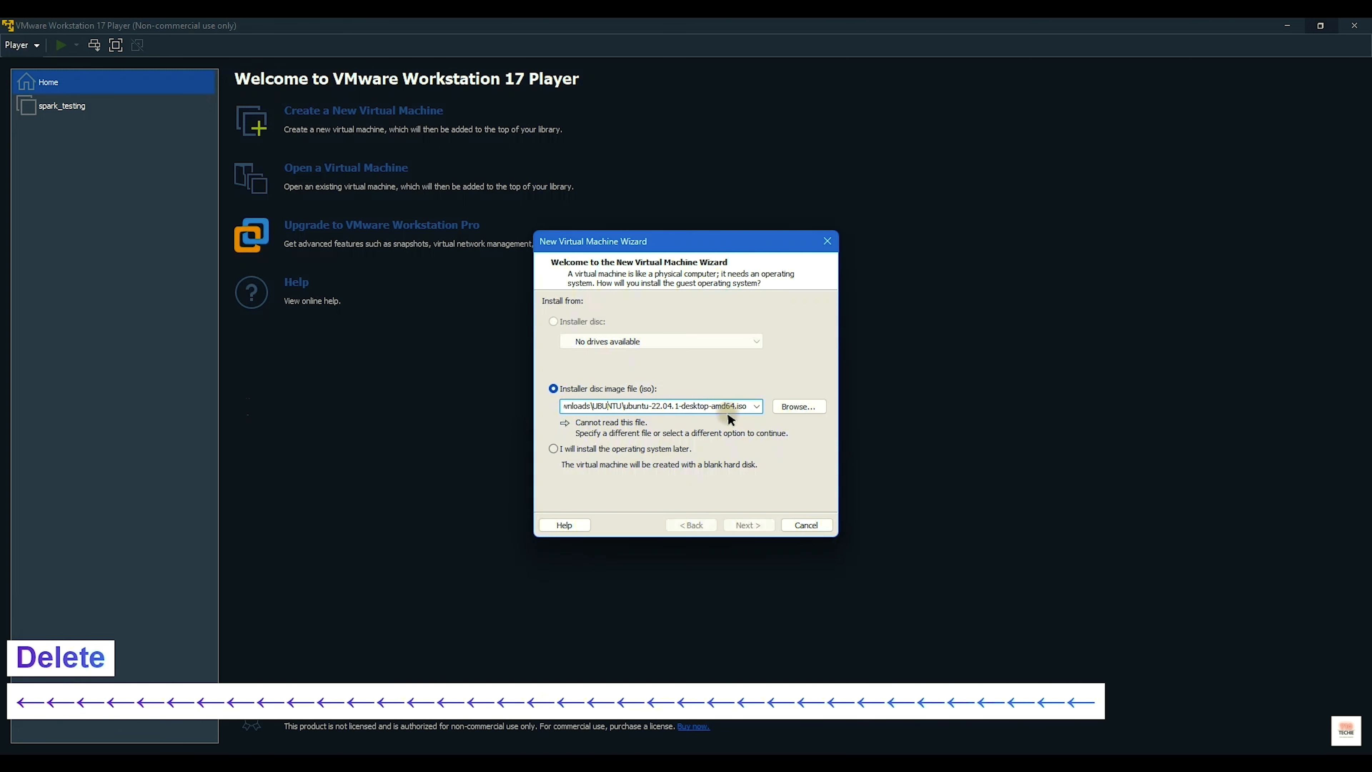
pyautogui.press('Left')
pyautogui.press('Left')
pyautogui.press('Left')
pyautogui.press('Left')
pyautogui.press('Left')
pyautogui.press('Left')
pyautogui.press('Left')
pyautogui.press('Left')
pyautogui.press('Left')
pyautogui.press('Left')
pyautogui.press('Left')
pyautogui.press('Left')
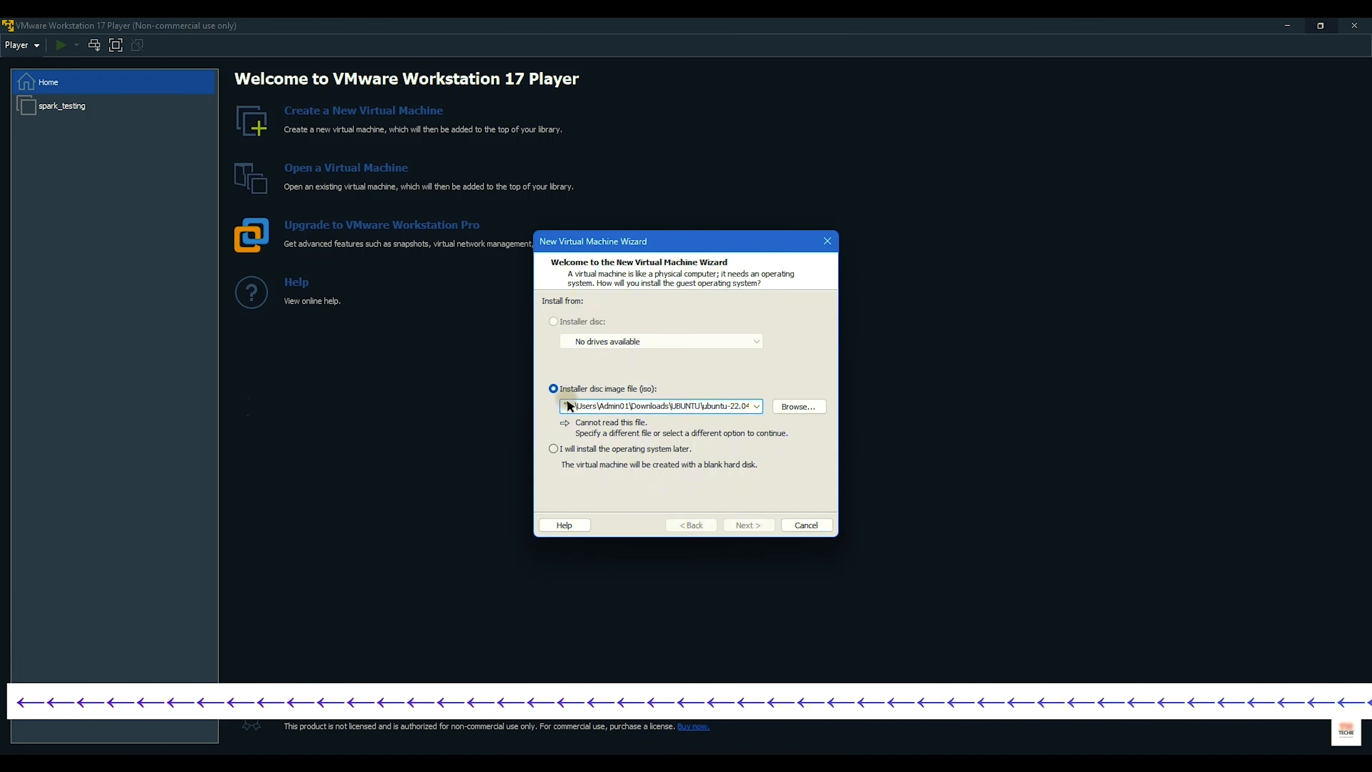
pyautogui.press('Delete')
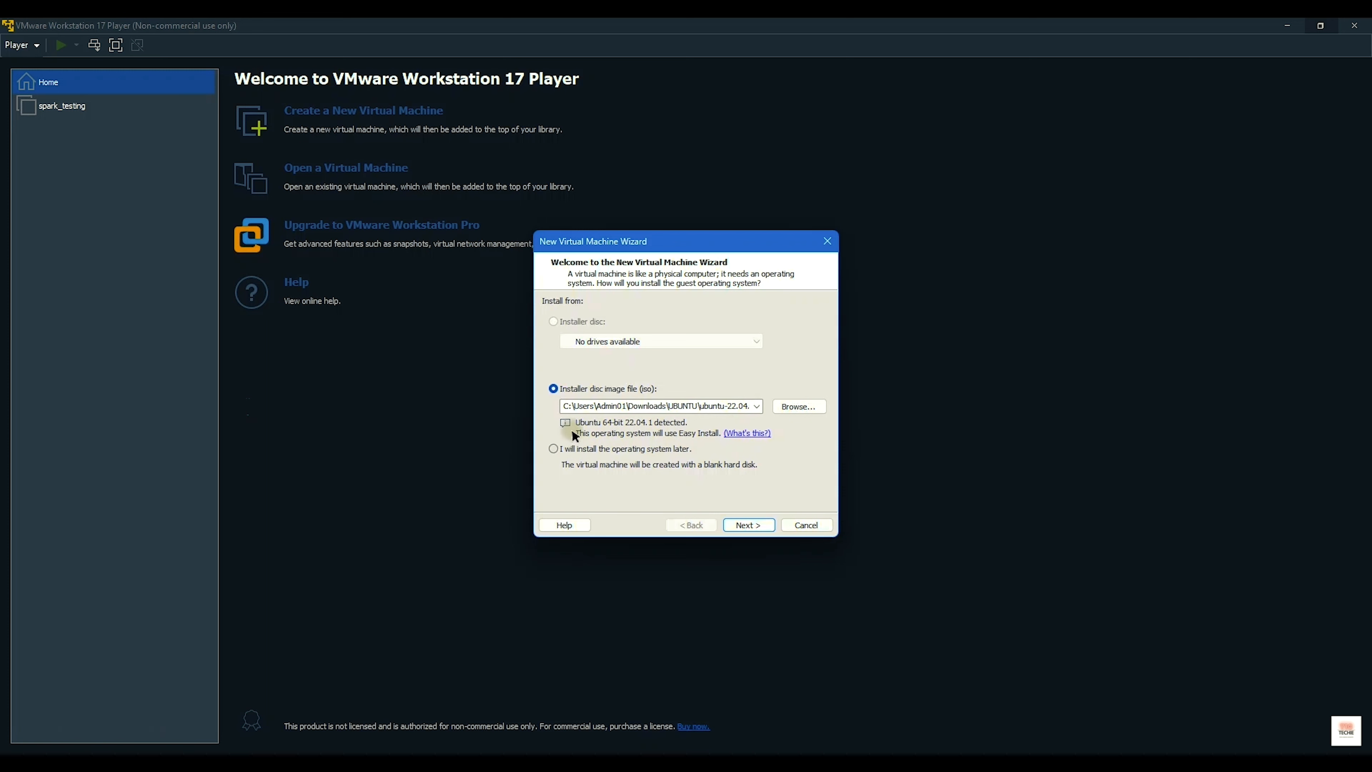
pyautogui.click(754, 522)
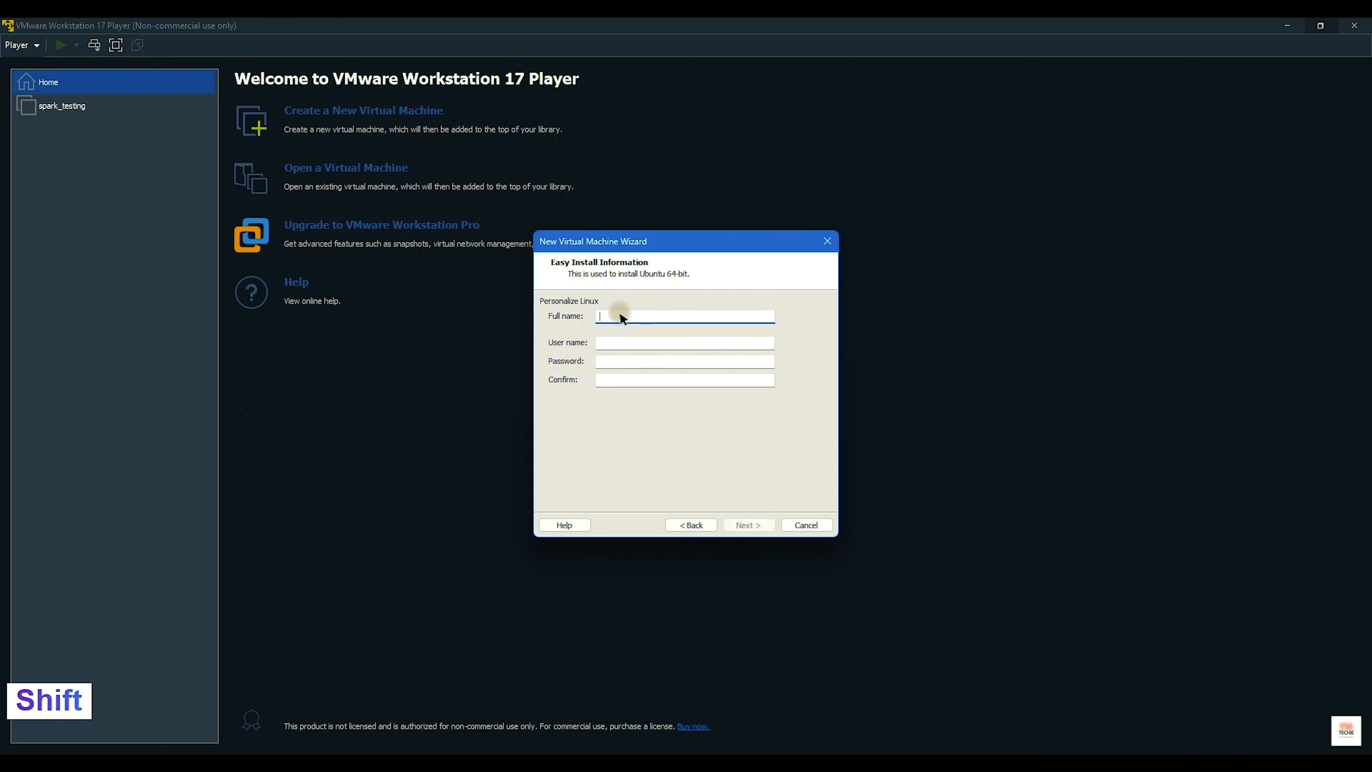
# Step: Enter 'UBUNTU' as the full name and edit the user name field
pyautogui.write('UBUNTU')
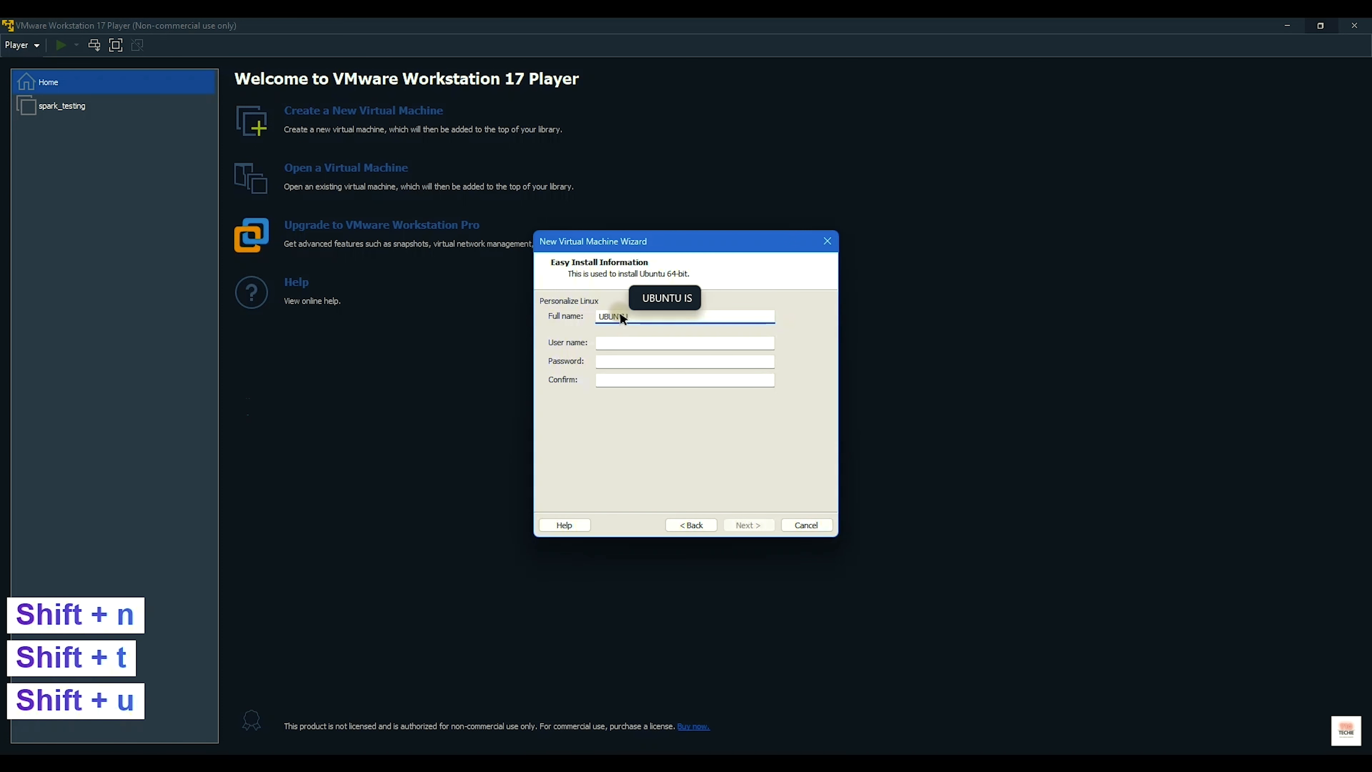
pyautogui.press('Tab')
pyautogui.write('ubunt')
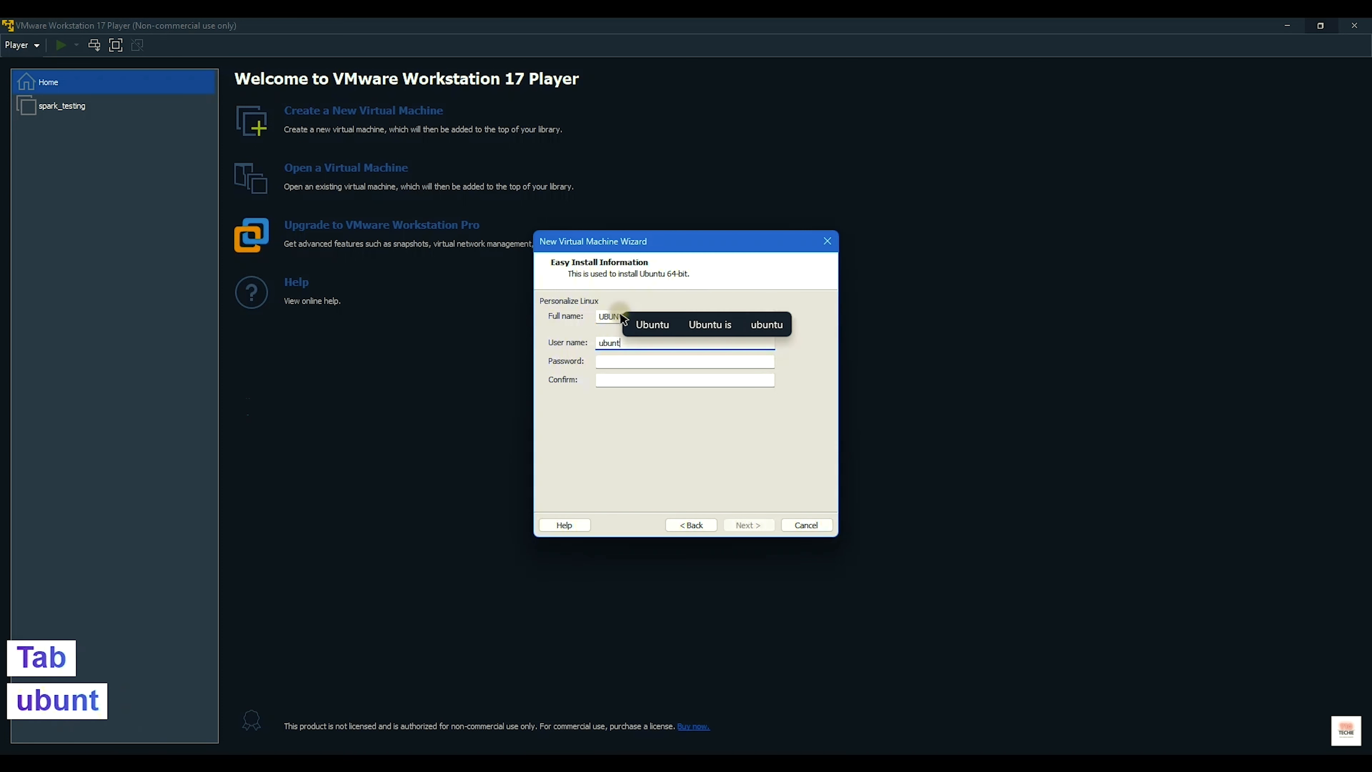
pyautogui.write('uT1')
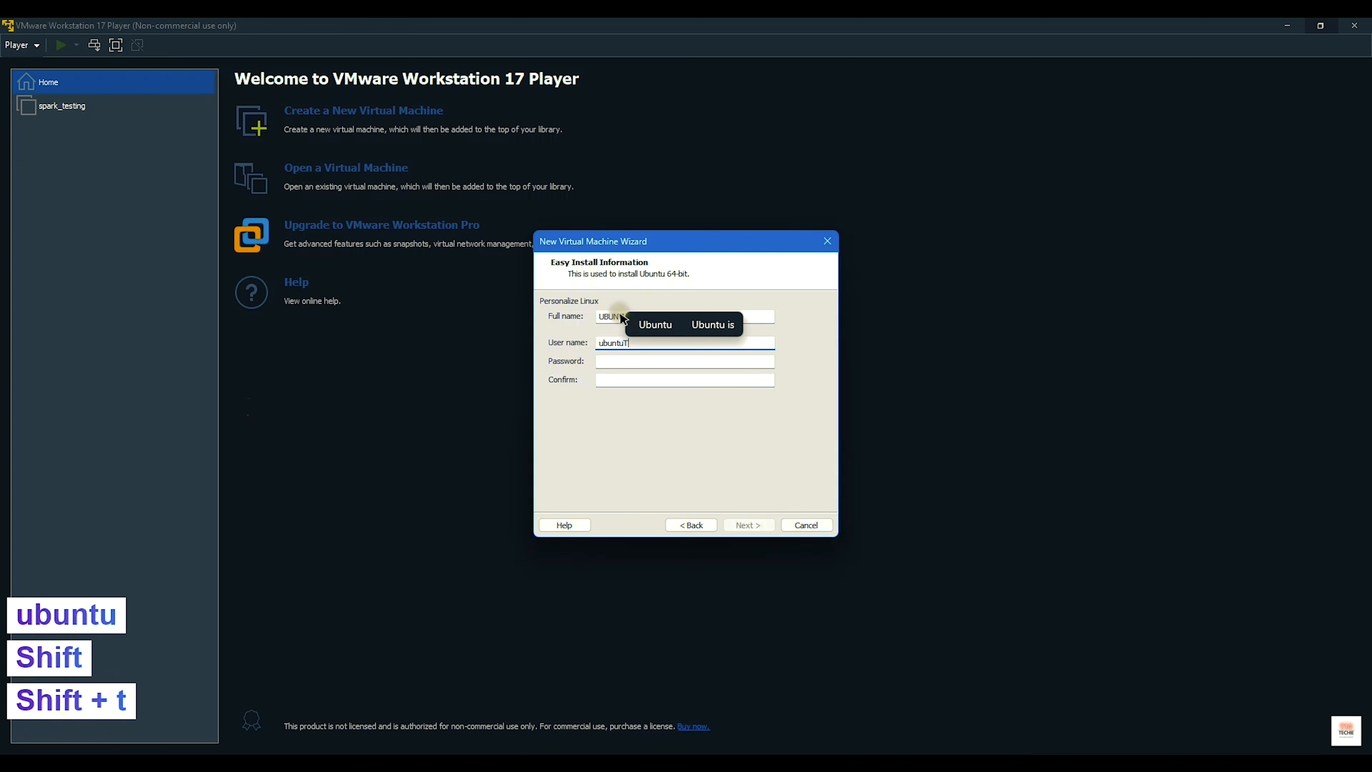
pyautogui.press('BackSpace')
pyautogui.press('BackSpace')
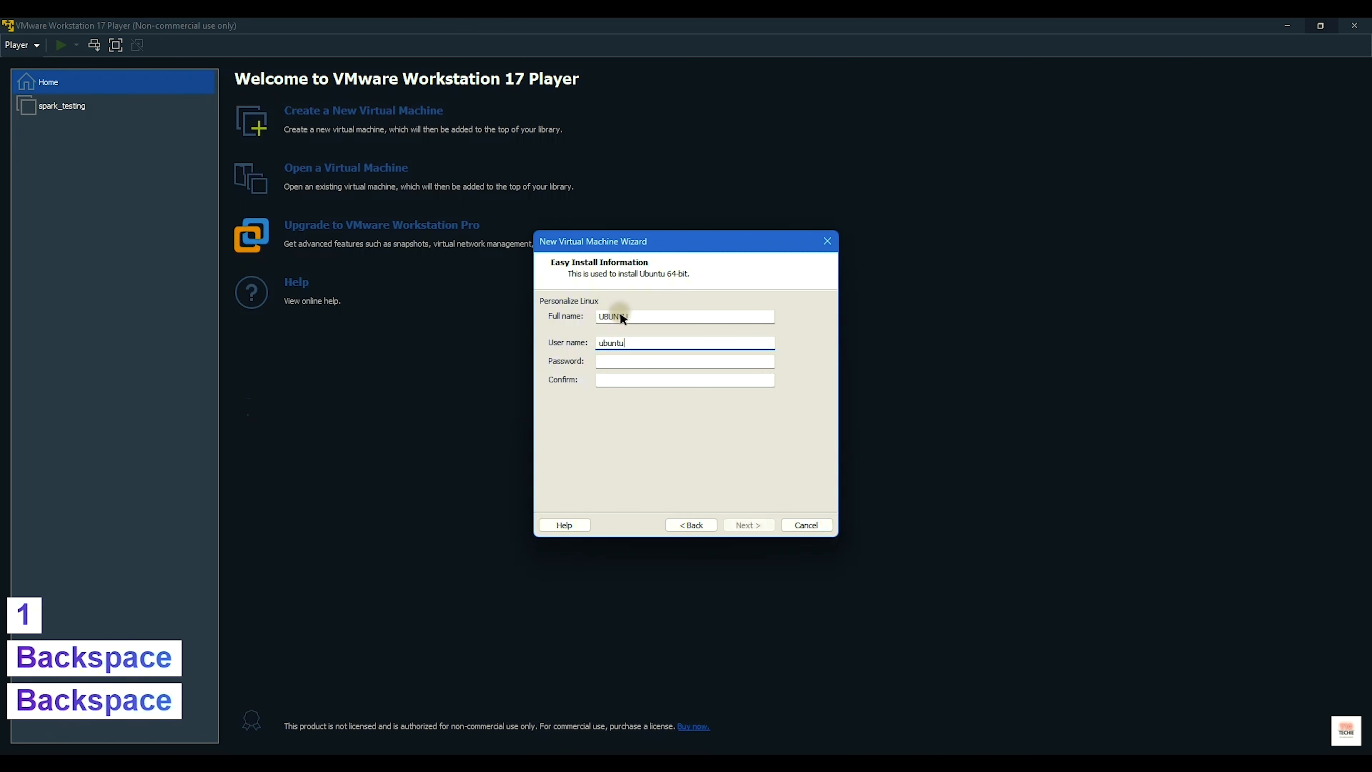
pyautogui.write('_')
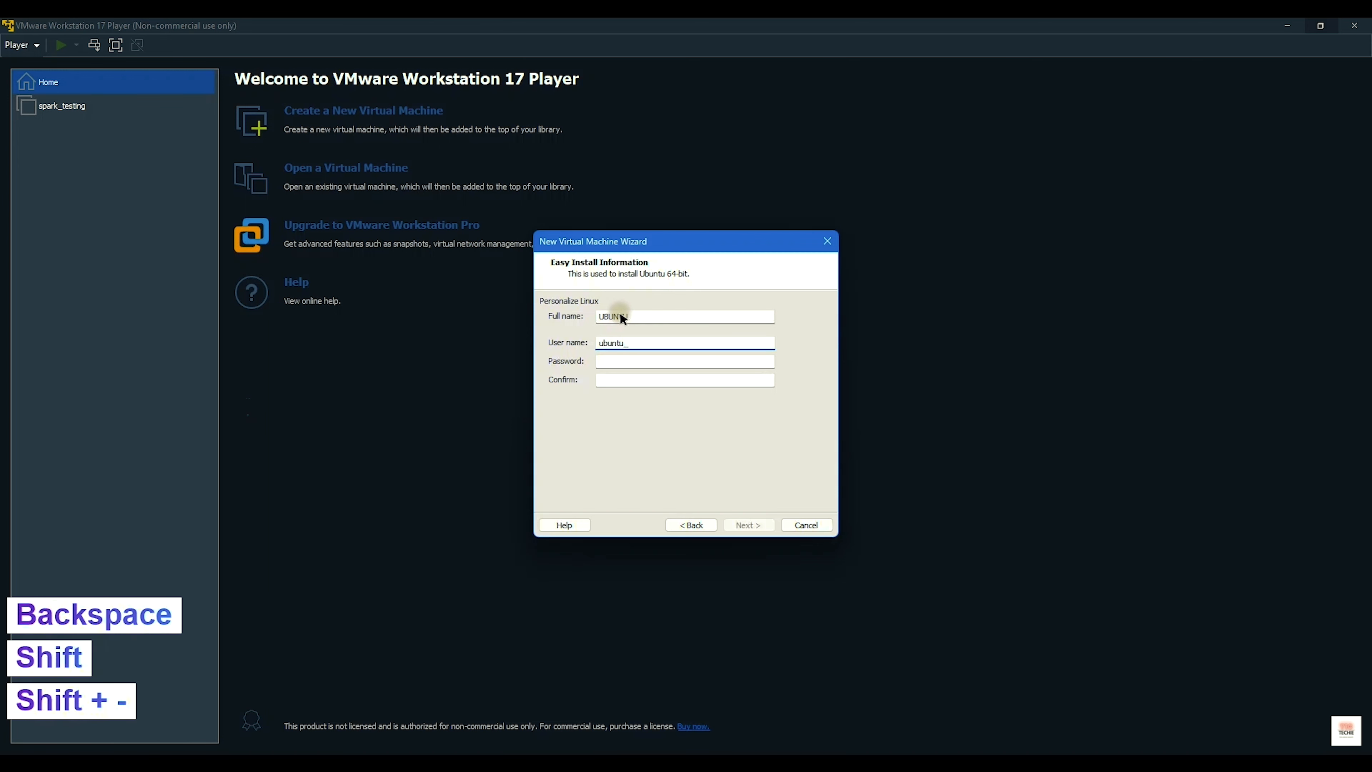
pyautogui.write('t10t')
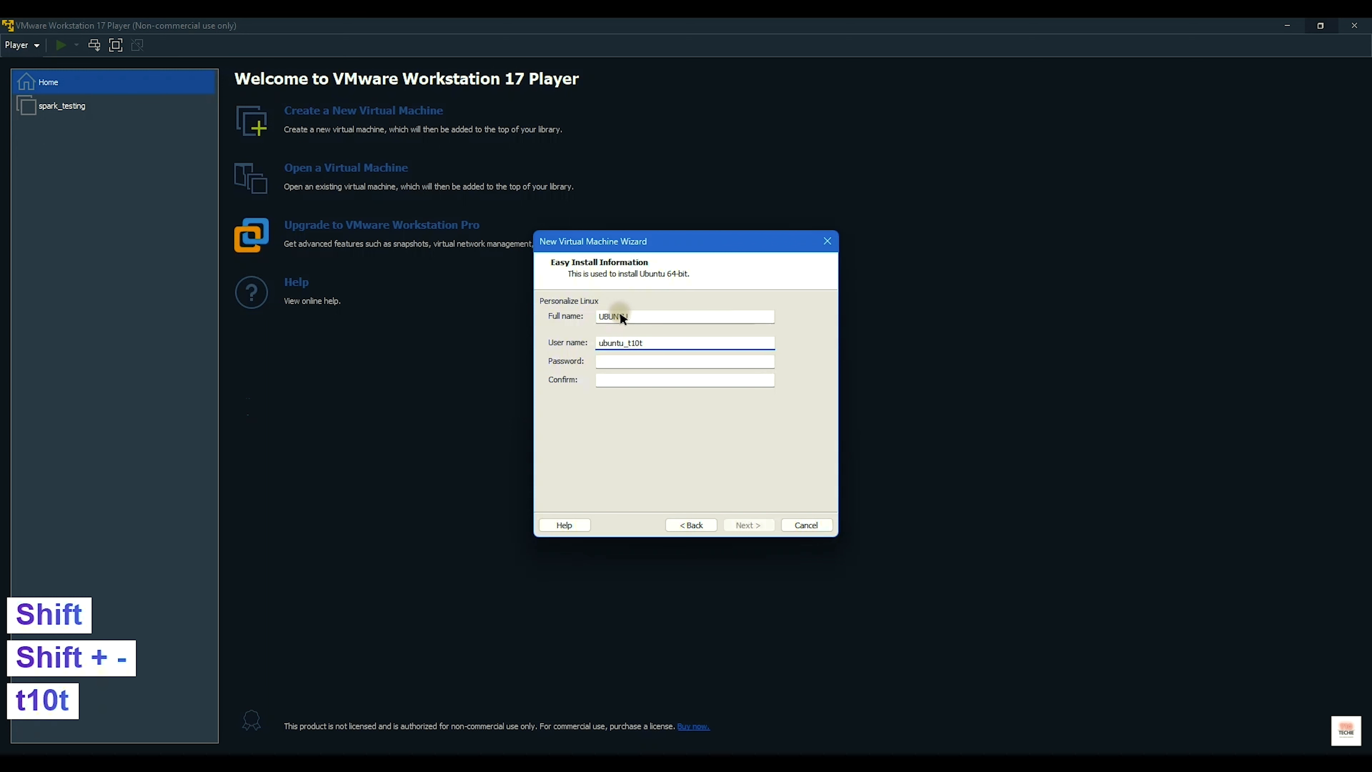
pyautogui.press('BackSpace')
pyautogui.press('BackSpace')
pyautogui.press('BackSpace')
pyautogui.press('BackSpace')
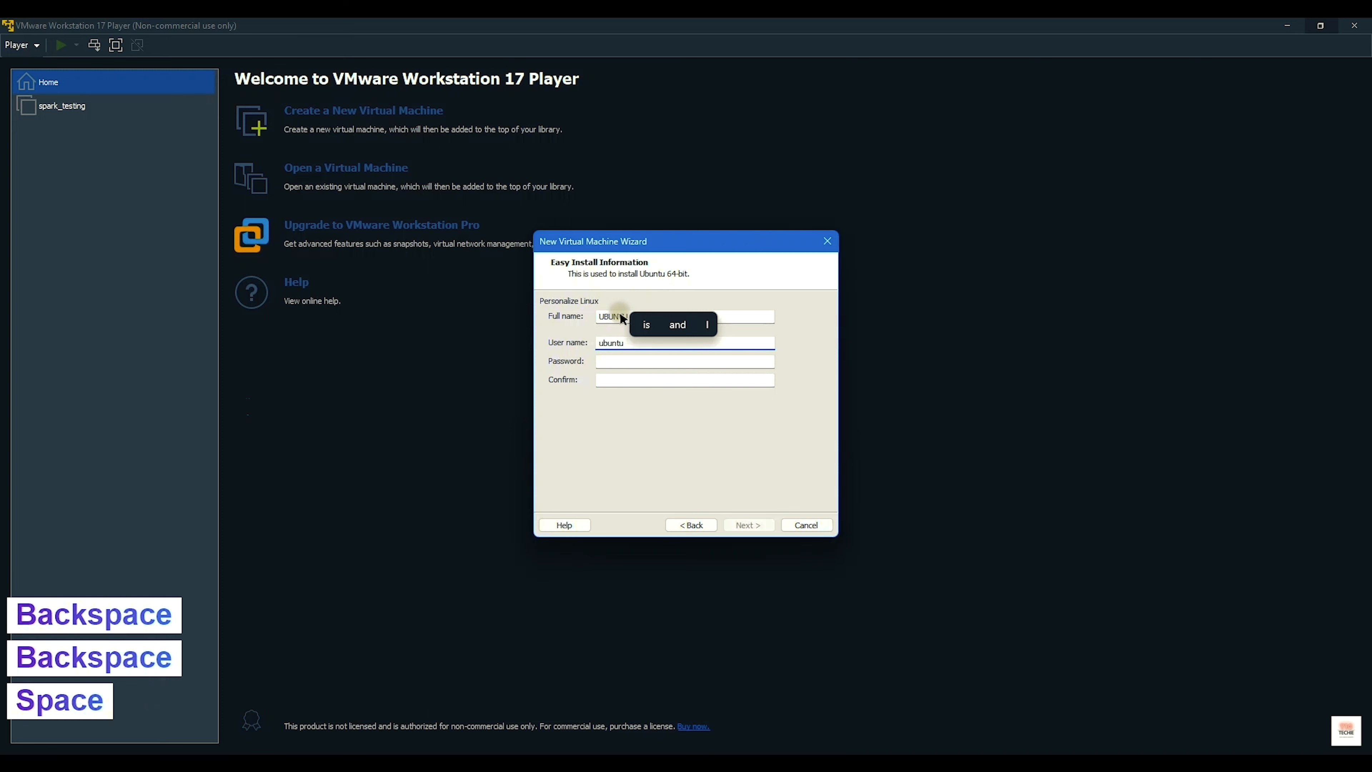
pyautogui.press('BackSpace')
pyautogui.press('Left')
pyautogui.press('Left')
pyautogui.press('Left')
pyautogui.press('Left')
pyautogui.press('Left')
pyautogui.press('Left')
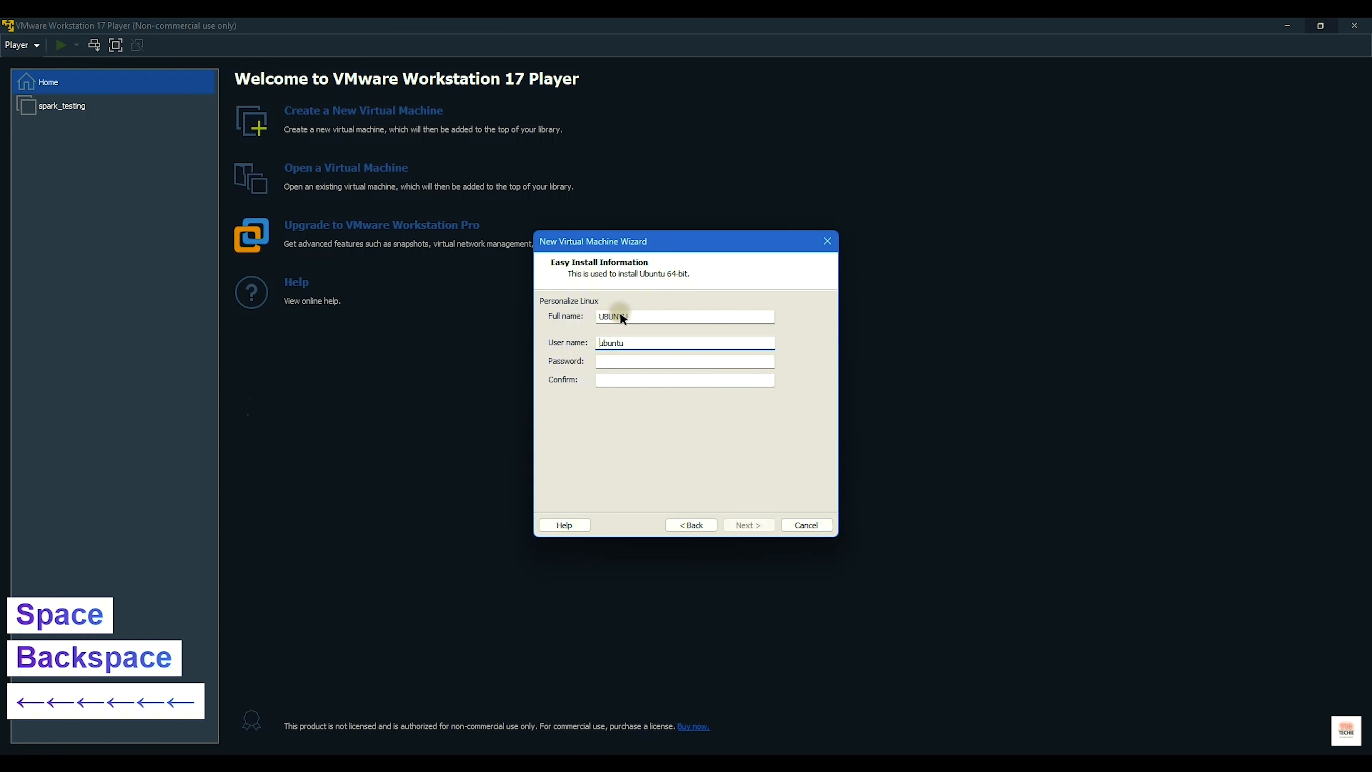
# Step: Enter and confirm the account password, set the user name to t10t, and continue
pyautogui.click(619, 361)
pyautogui.click(615, 378)
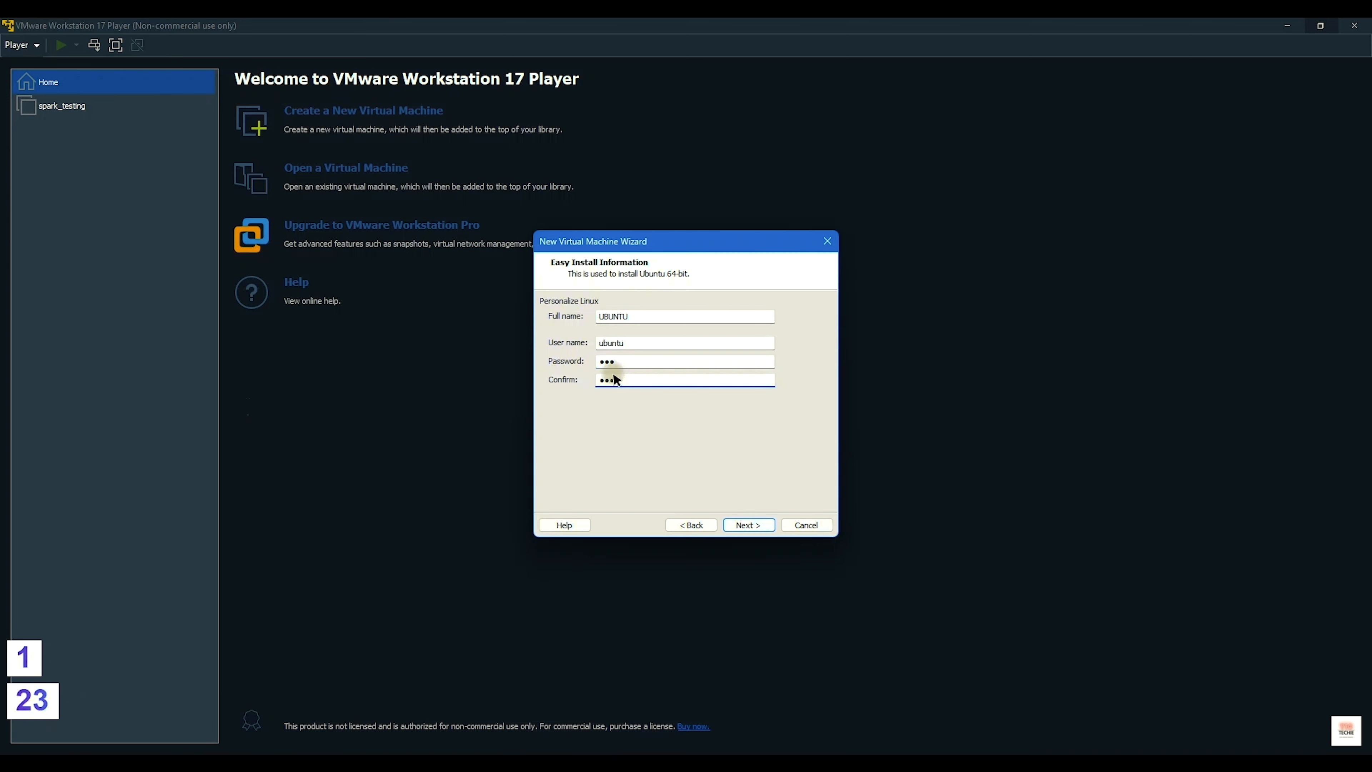
pyautogui.moveTo(627, 344); pyautogui.dragTo(576, 335)
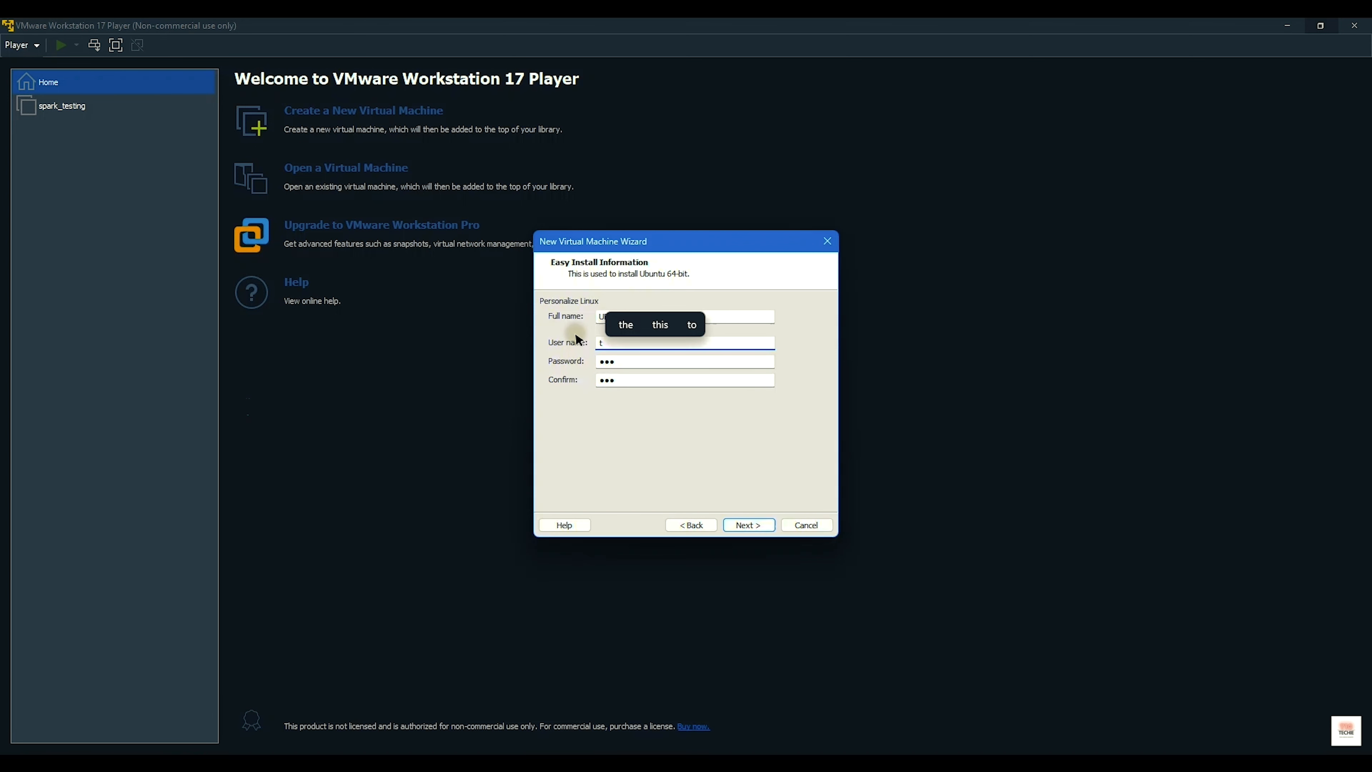
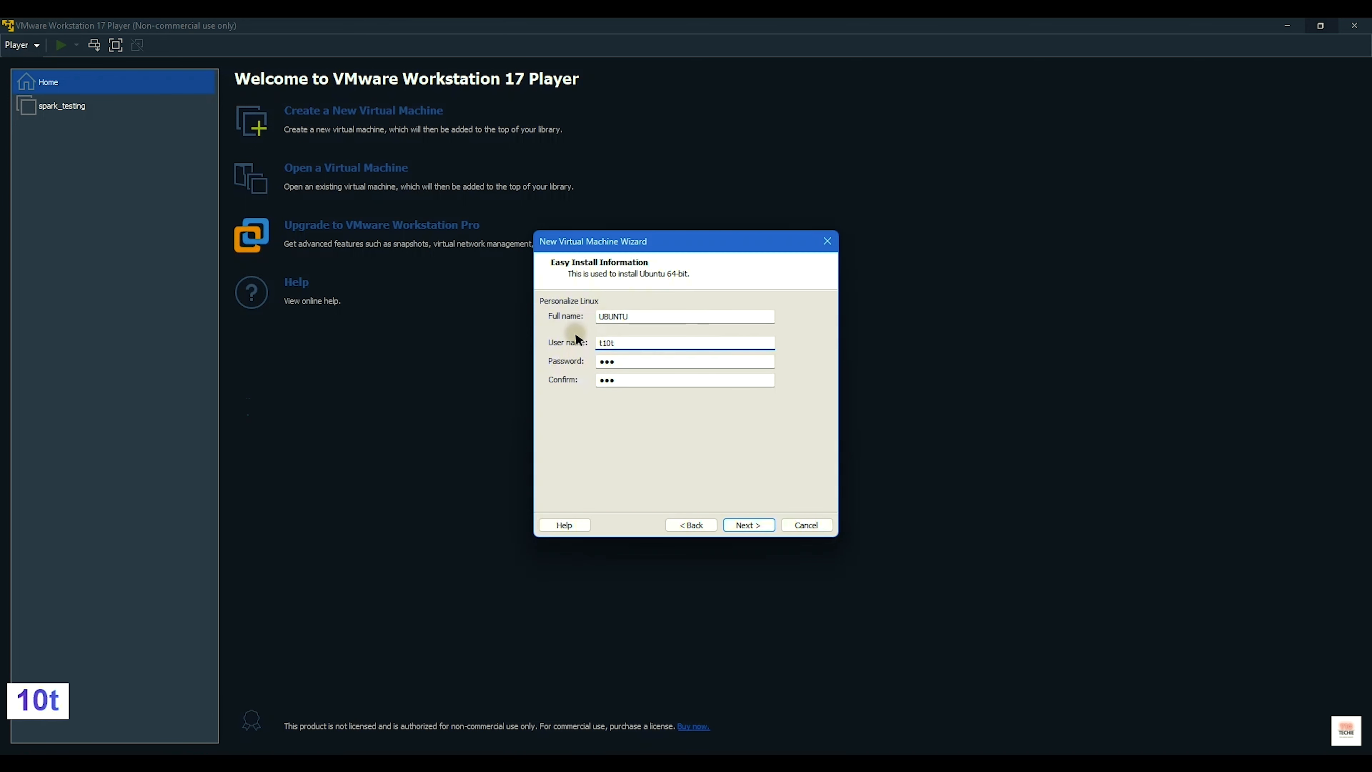
pyautogui.click(742, 518)
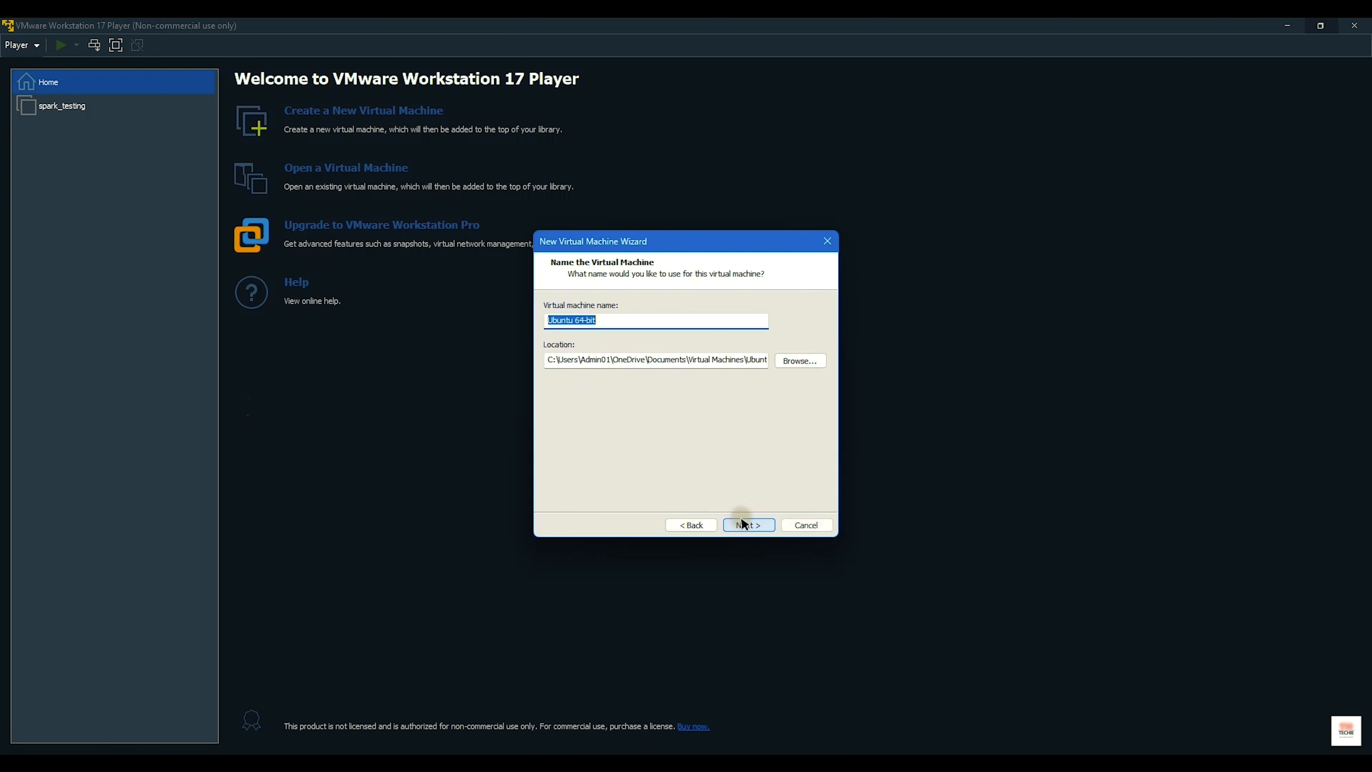
# Step: Accept the name Ubuntu 64-bit and a 20 GB disk split into multiple files
pyautogui.click(608, 321)
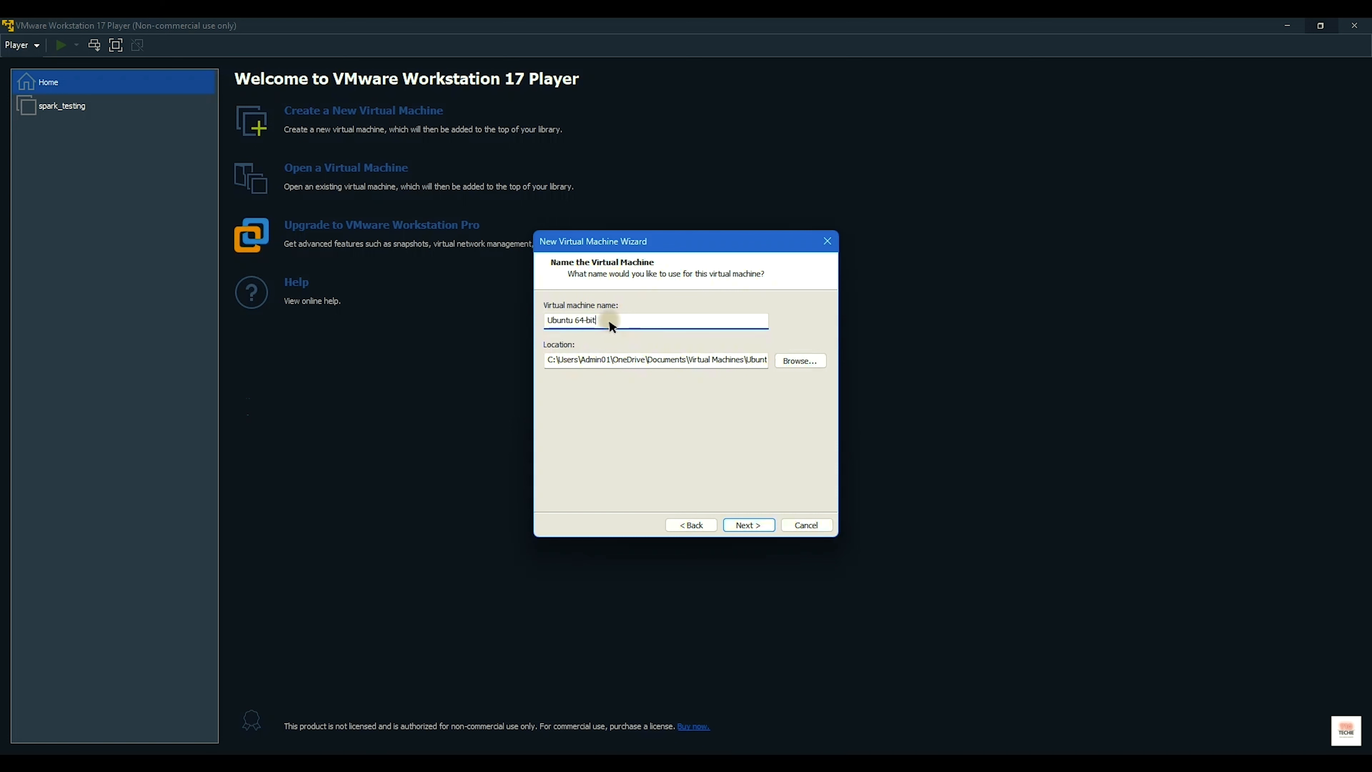
pyautogui.click(745, 517)
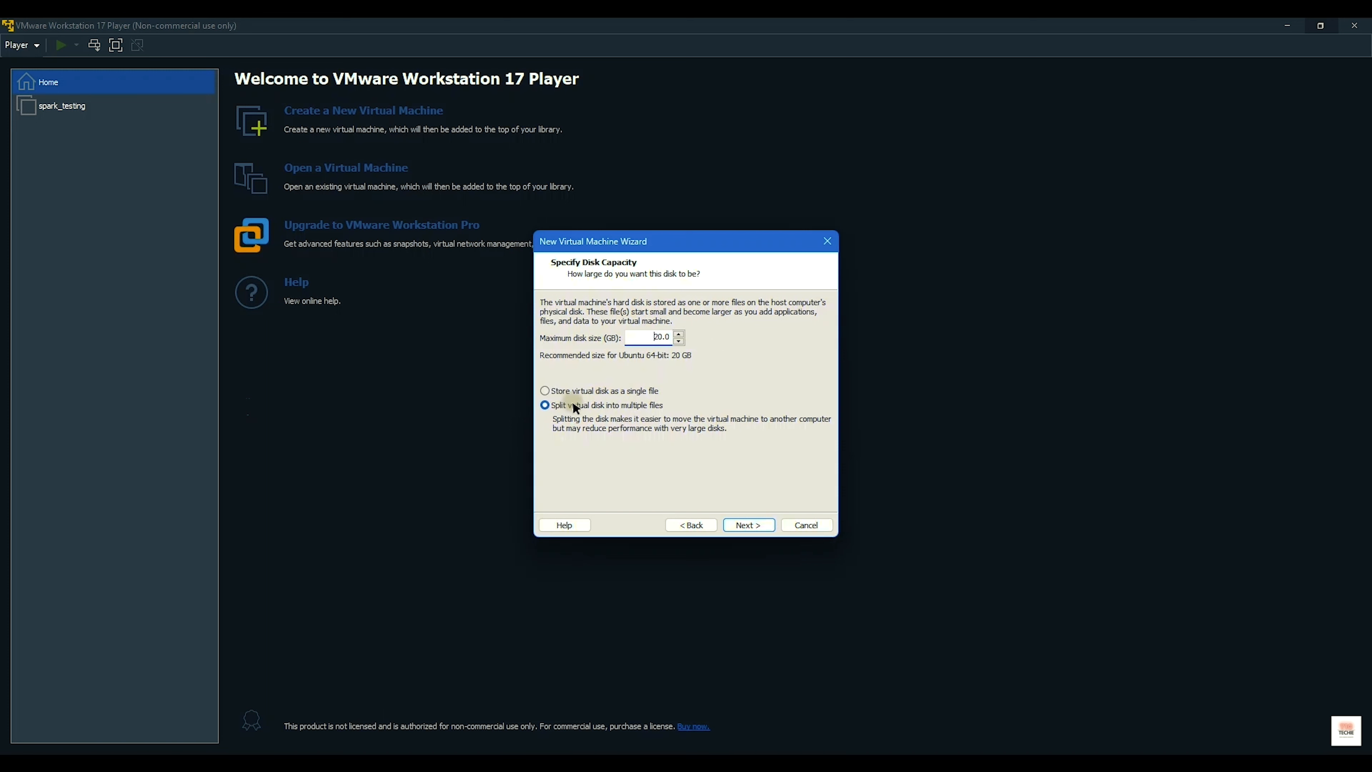
pyautogui.click(595, 391)
pyautogui.click(617, 406)
pyautogui.click(750, 525)
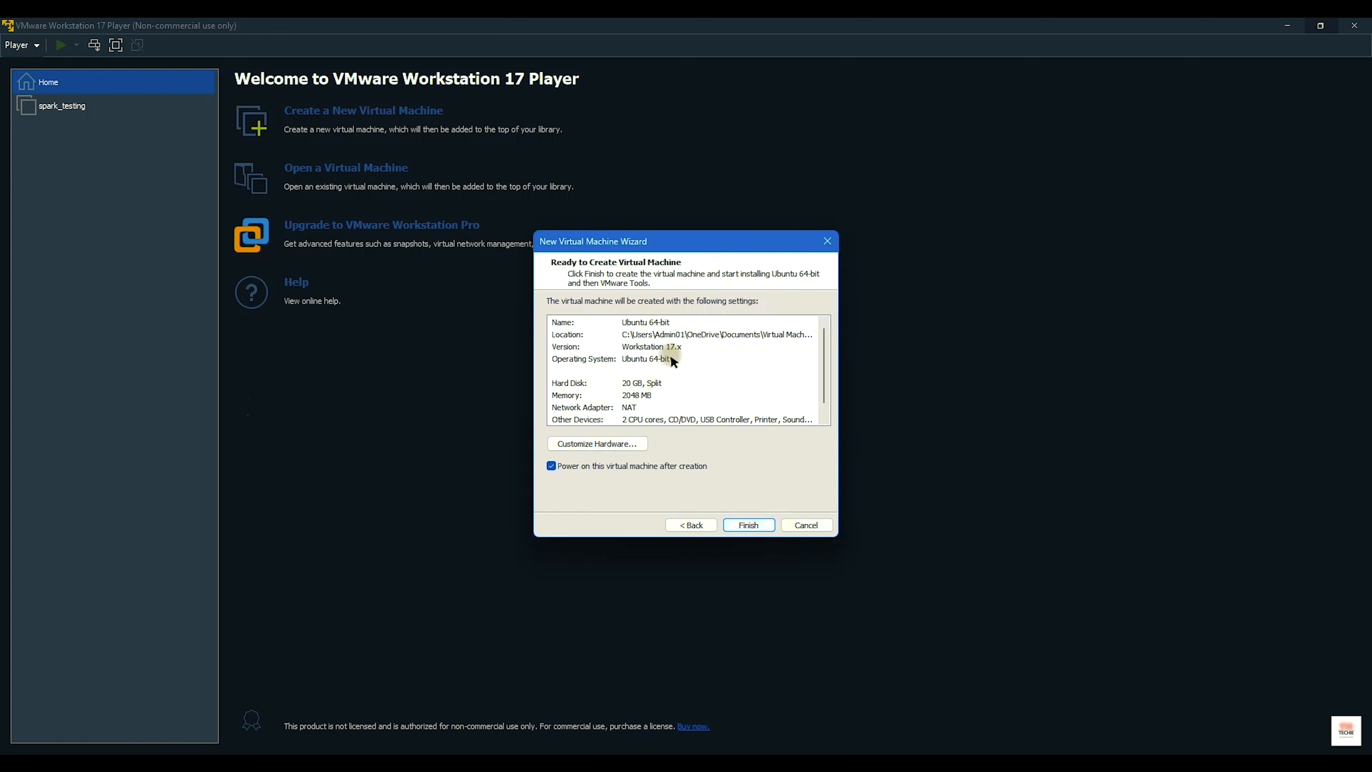
pyautogui.scroll(-1, 670, 354)
# Step: In the VM hardware settings, keep 2 GB memory and 2 processor cores
pyautogui.click(603, 438)
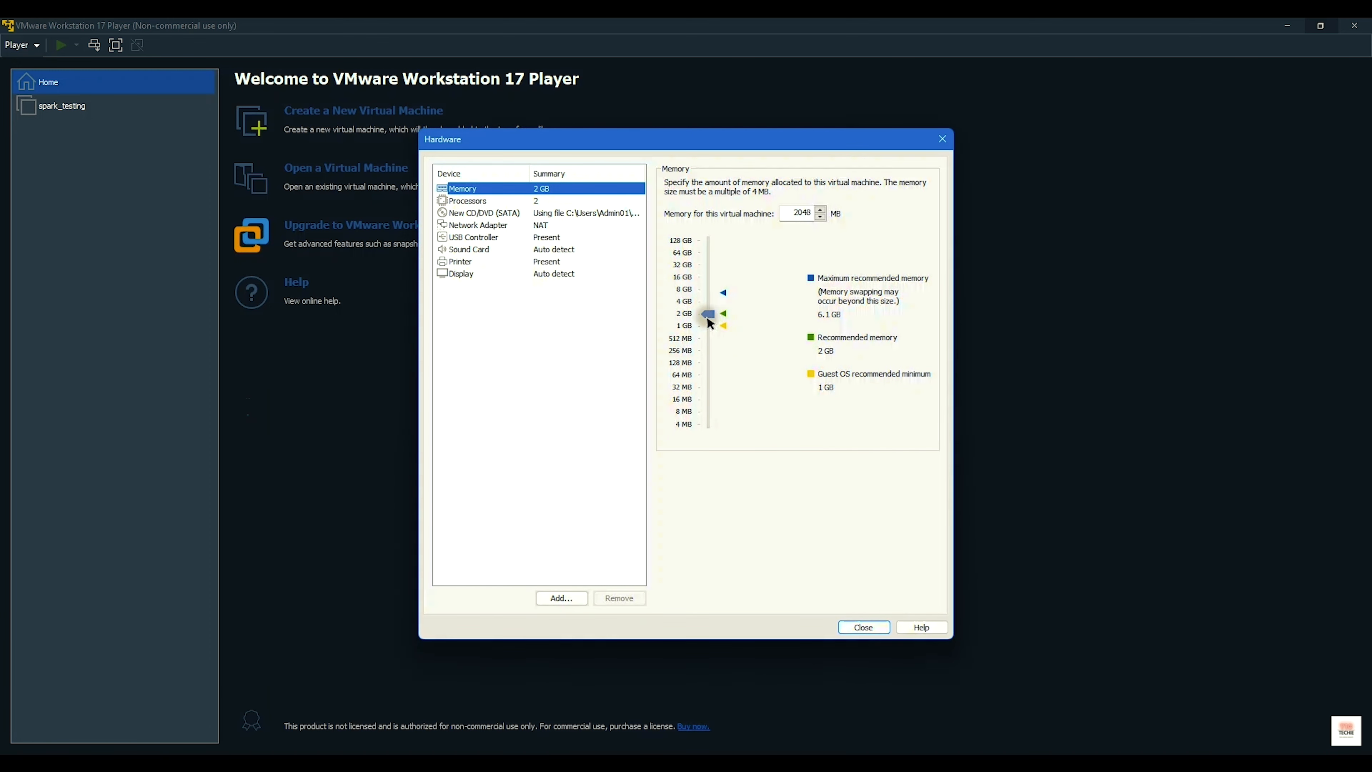
pyautogui.moveTo(708, 318)
pyautogui.mouseDown()
pyautogui.moveTo(711, 238)
pyautogui.moveTo(721, 316)
pyautogui.mouseUp()
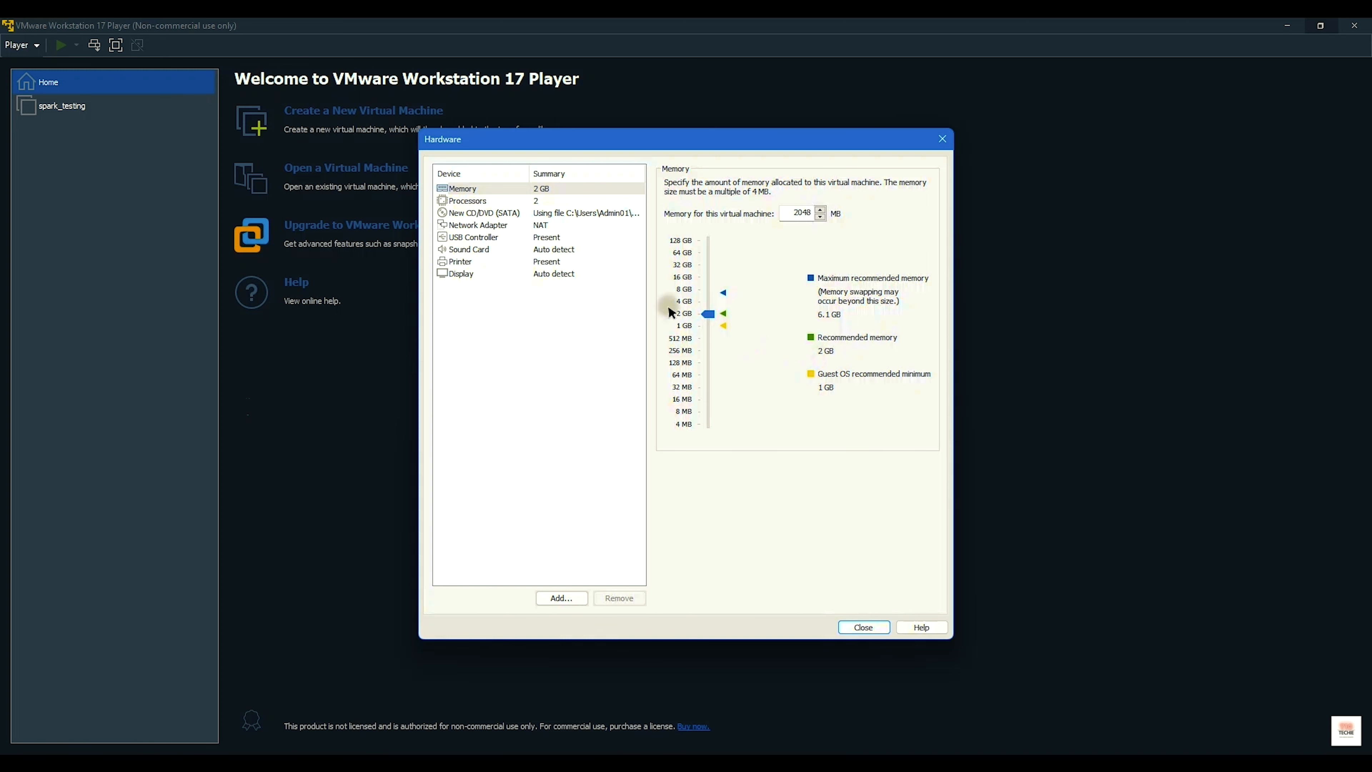
pyautogui.click(491, 202)
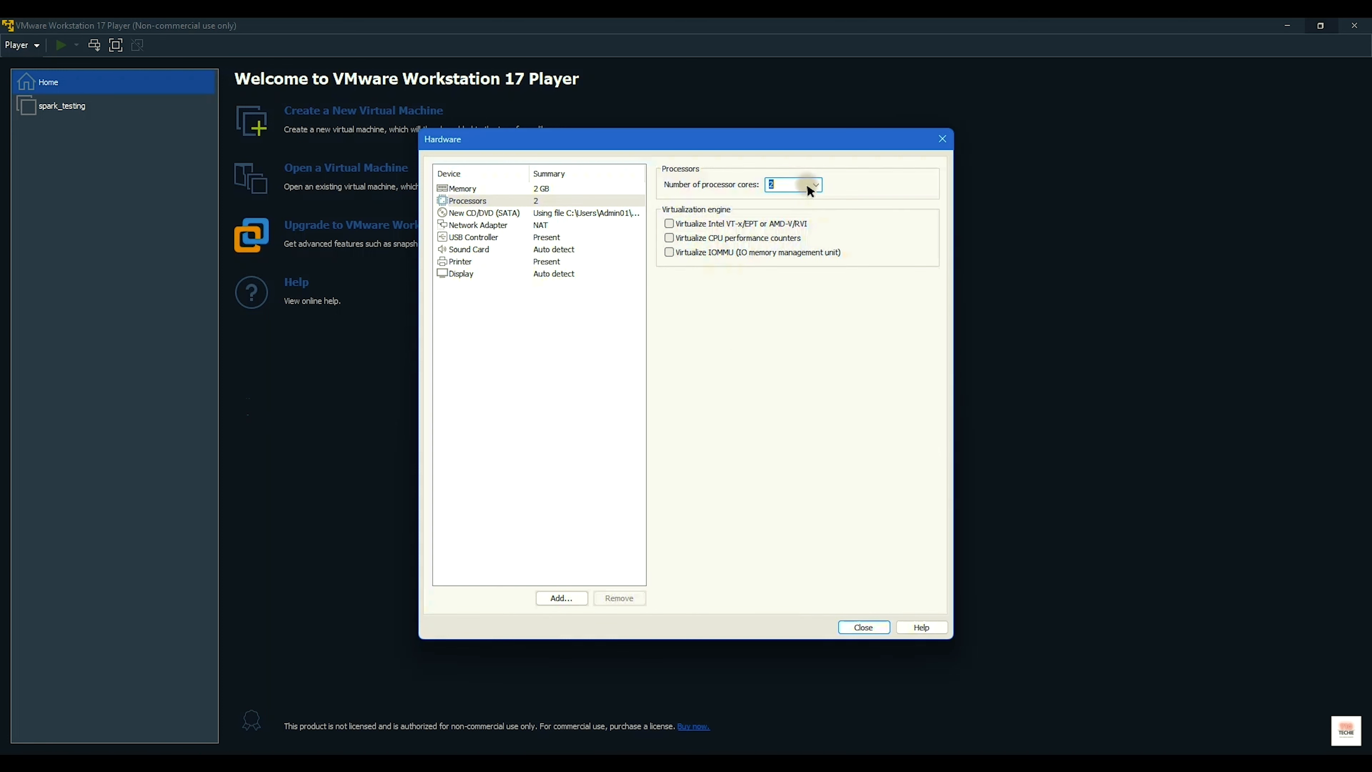
pyautogui.click(817, 184)
pyautogui.click(817, 184)
# Step: Review the CD/DVD, USB, display and printer settings, then finish creating the Ubuntu VM
pyautogui.click(498, 214)
pyautogui.click(489, 238)
pyautogui.click(486, 273)
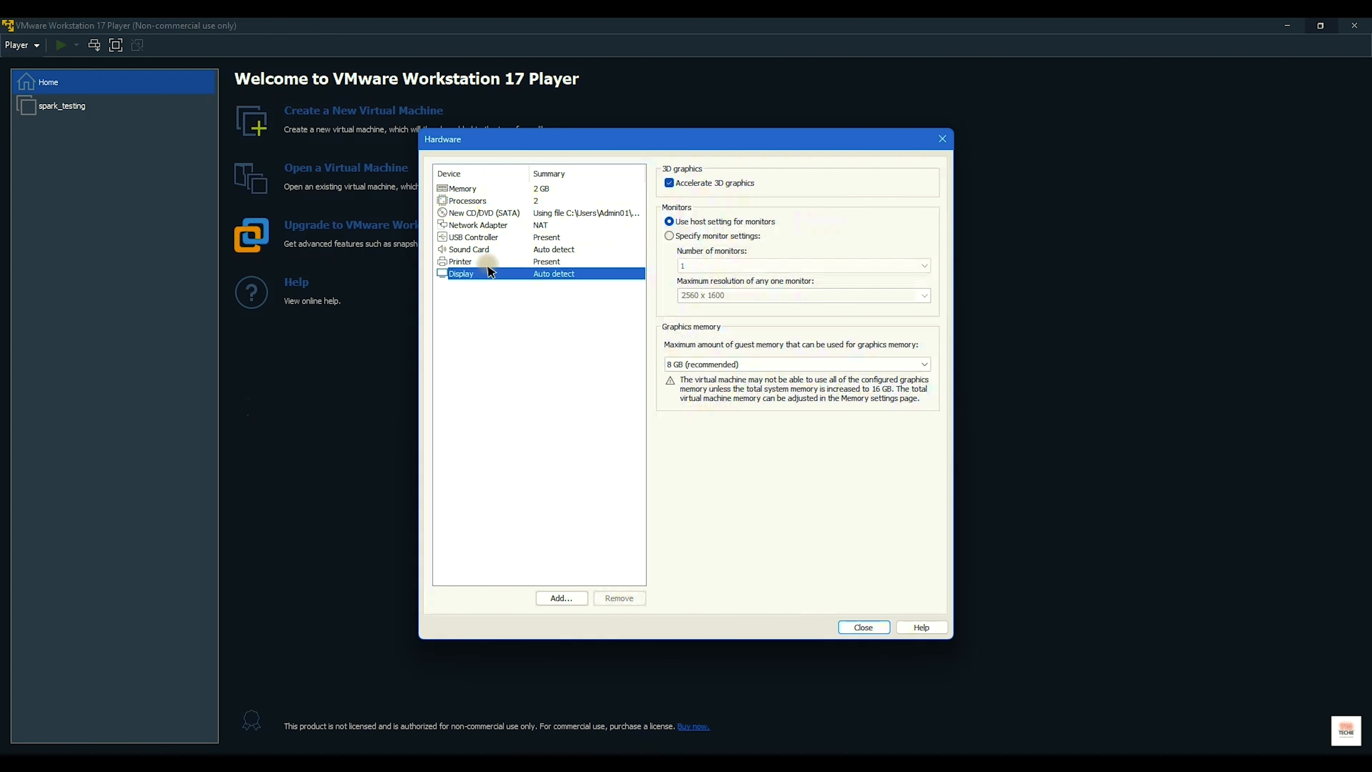
pyautogui.click(470, 263)
pyautogui.click(942, 139)
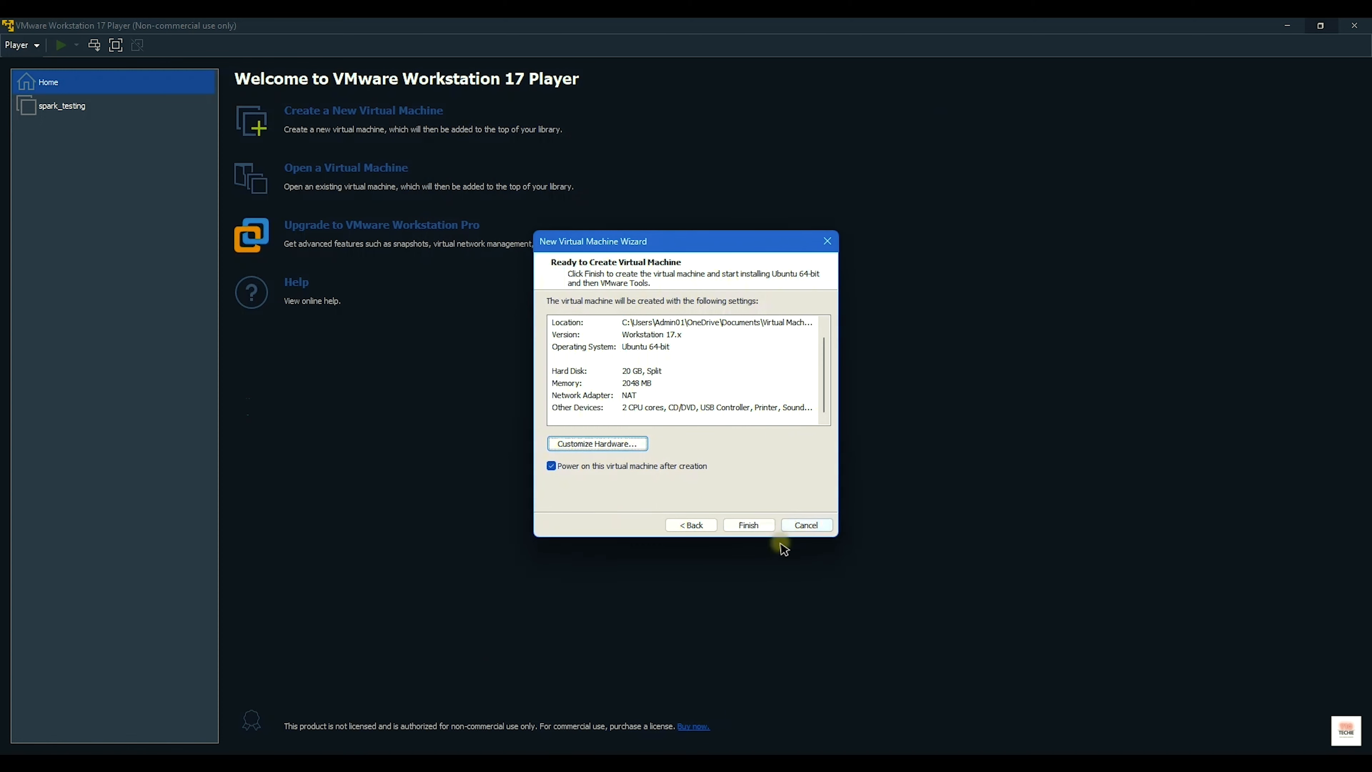
pyautogui.click(746, 523)
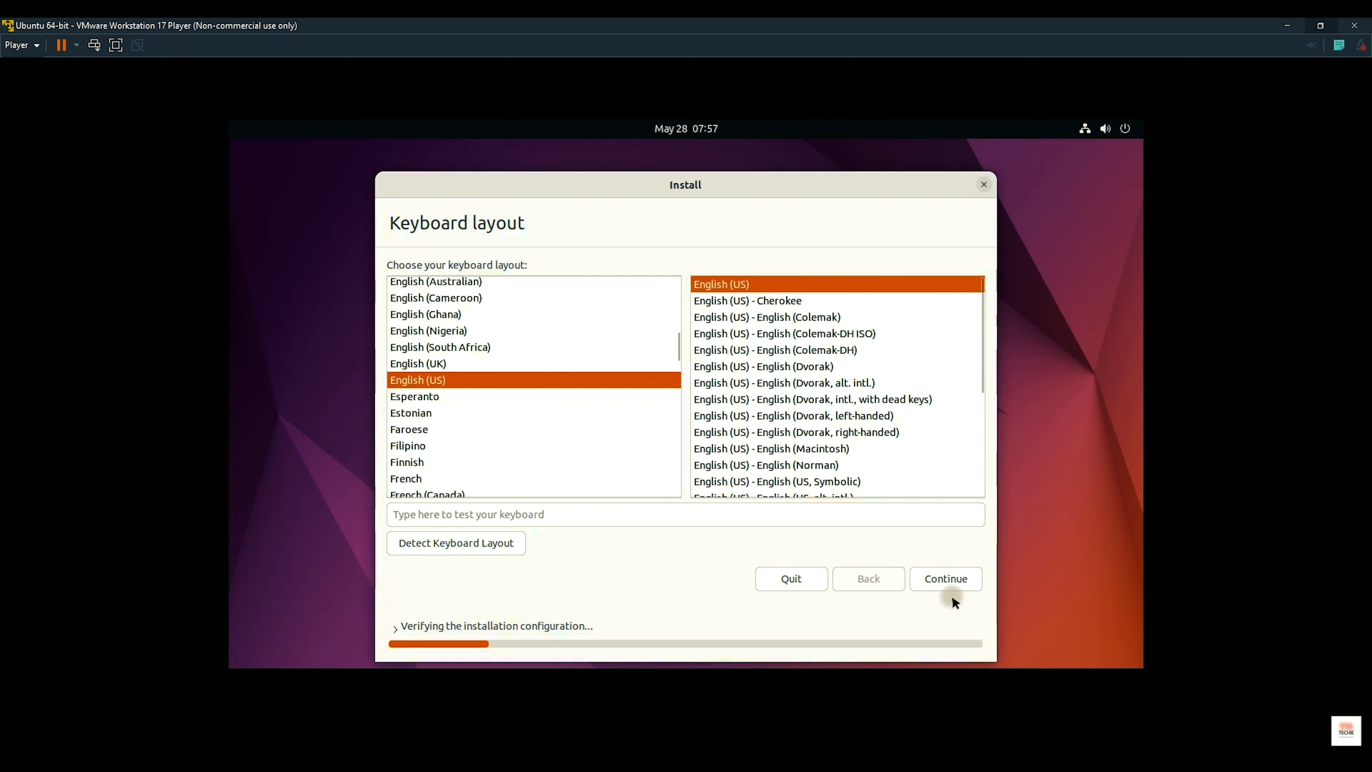
# Step: Accept the English (US) keyboard layout and keep Normal installation in the Ubuntu installer
pyautogui.click(945, 580)
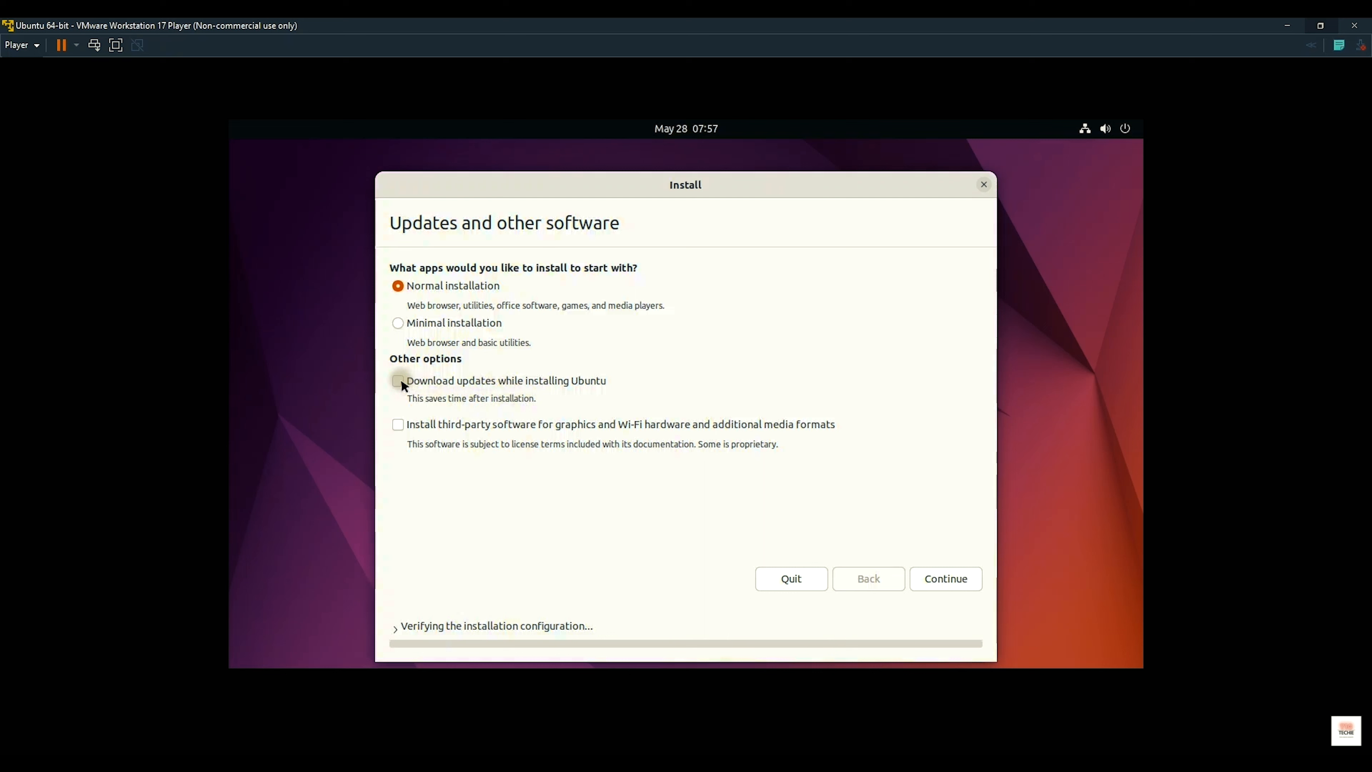
pyautogui.click(925, 570)
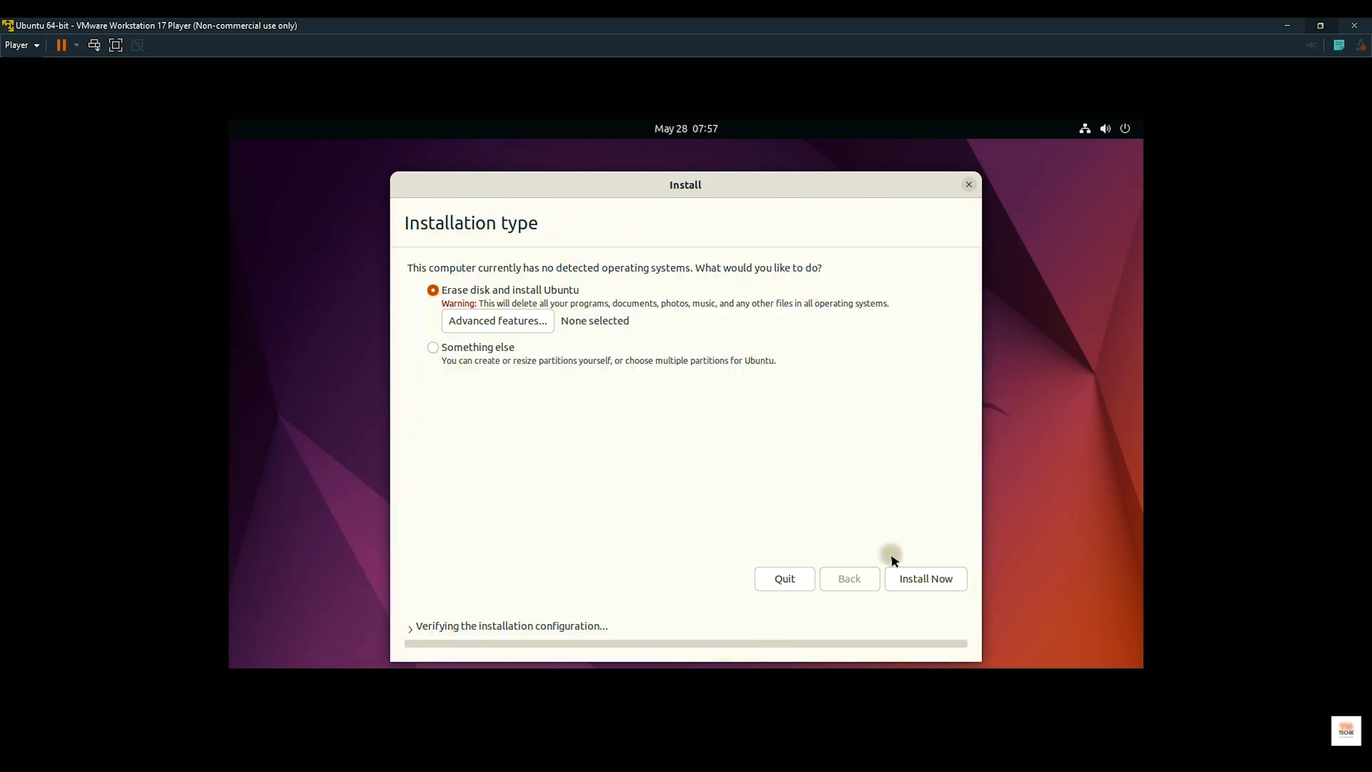
# Step: Erase the disk to install Ubuntu, confirm the partition changes, and accept Kolkata as location
pyautogui.click(908, 574)
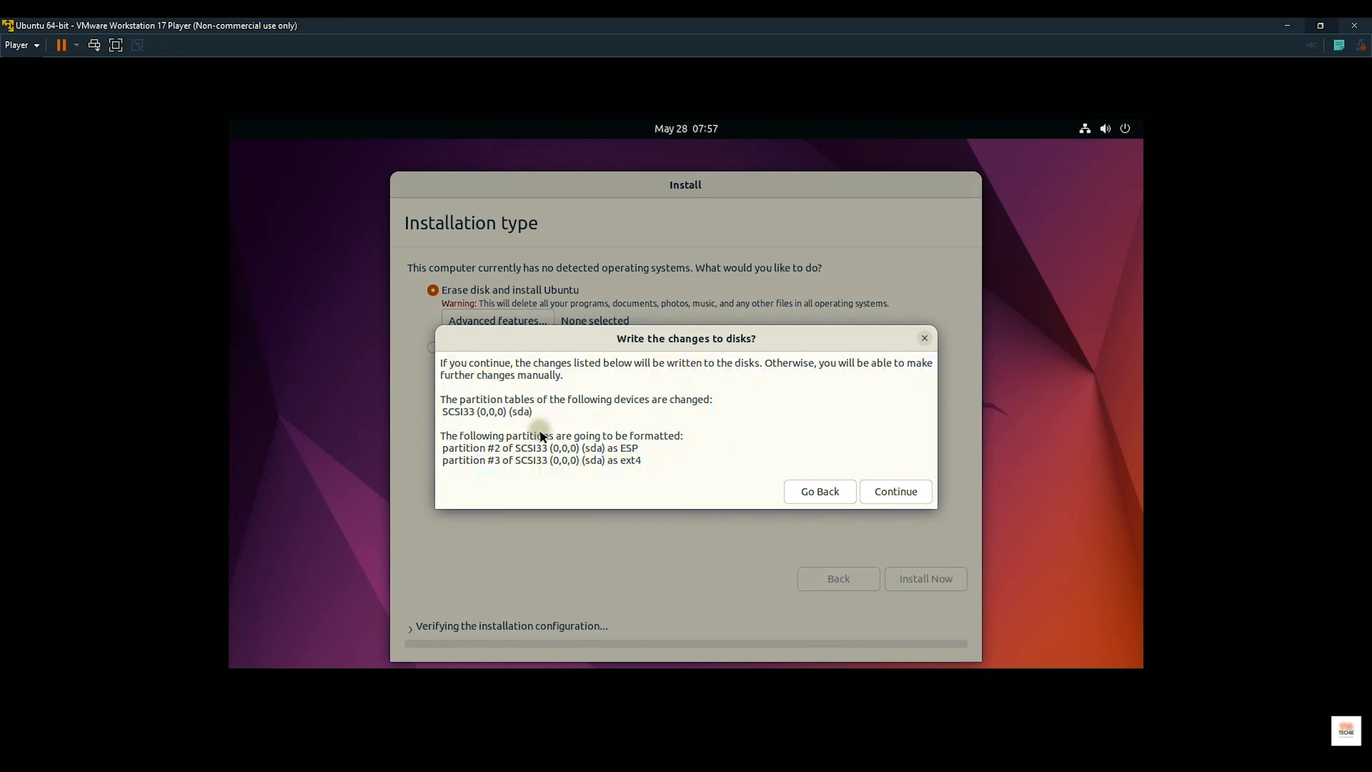
pyautogui.click(891, 491)
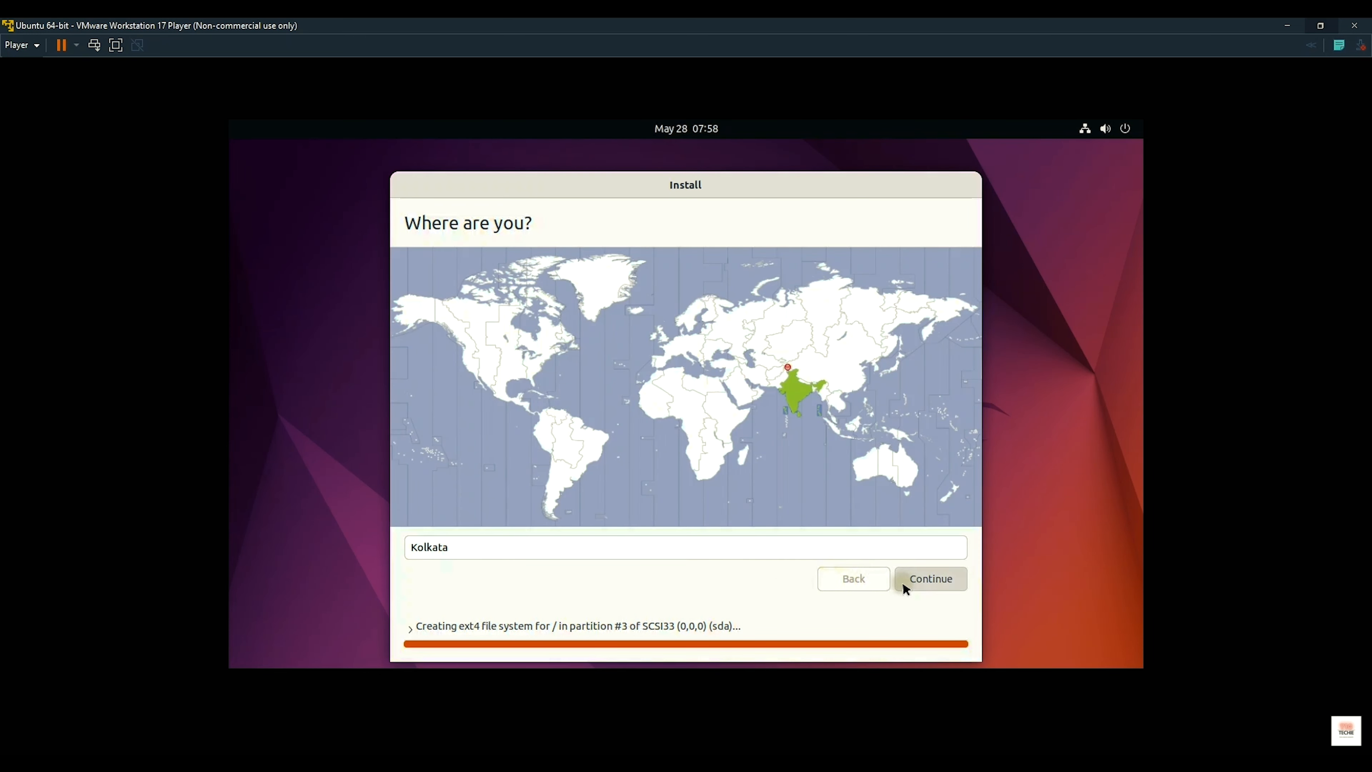
pyautogui.click(903, 581)
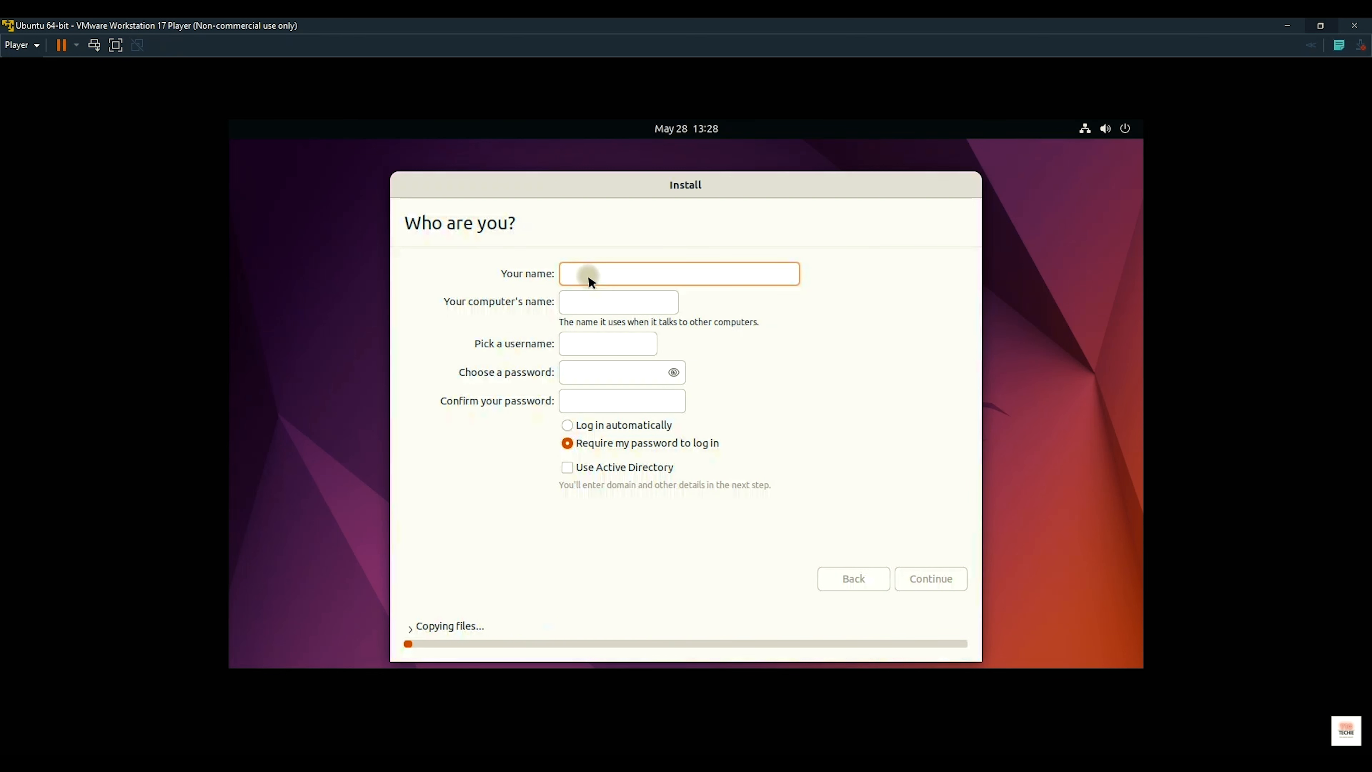
# Step: Enter the account name and password, enable automatic login, and continue the installation
pyautogui.write('t10t')
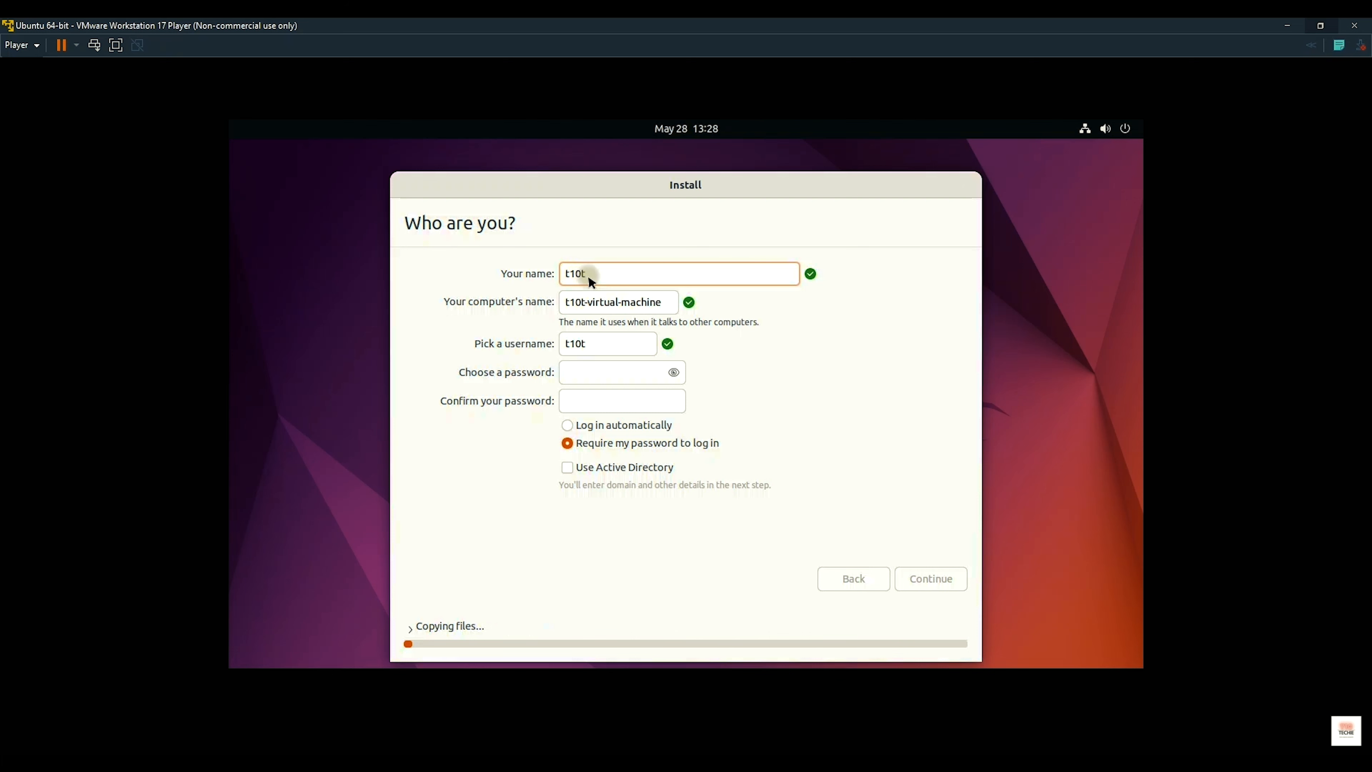
pyautogui.click(602, 382)
pyautogui.write('t')
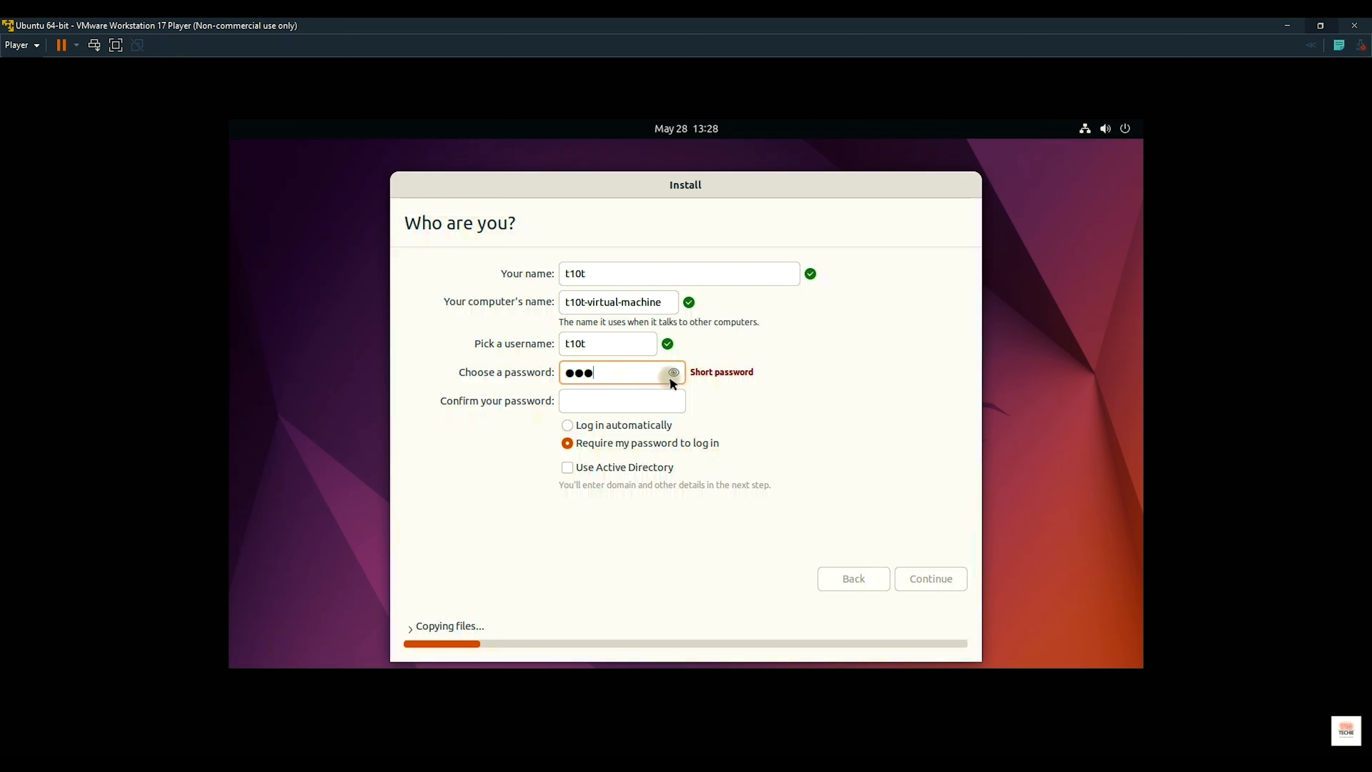
pyautogui.click(596, 404)
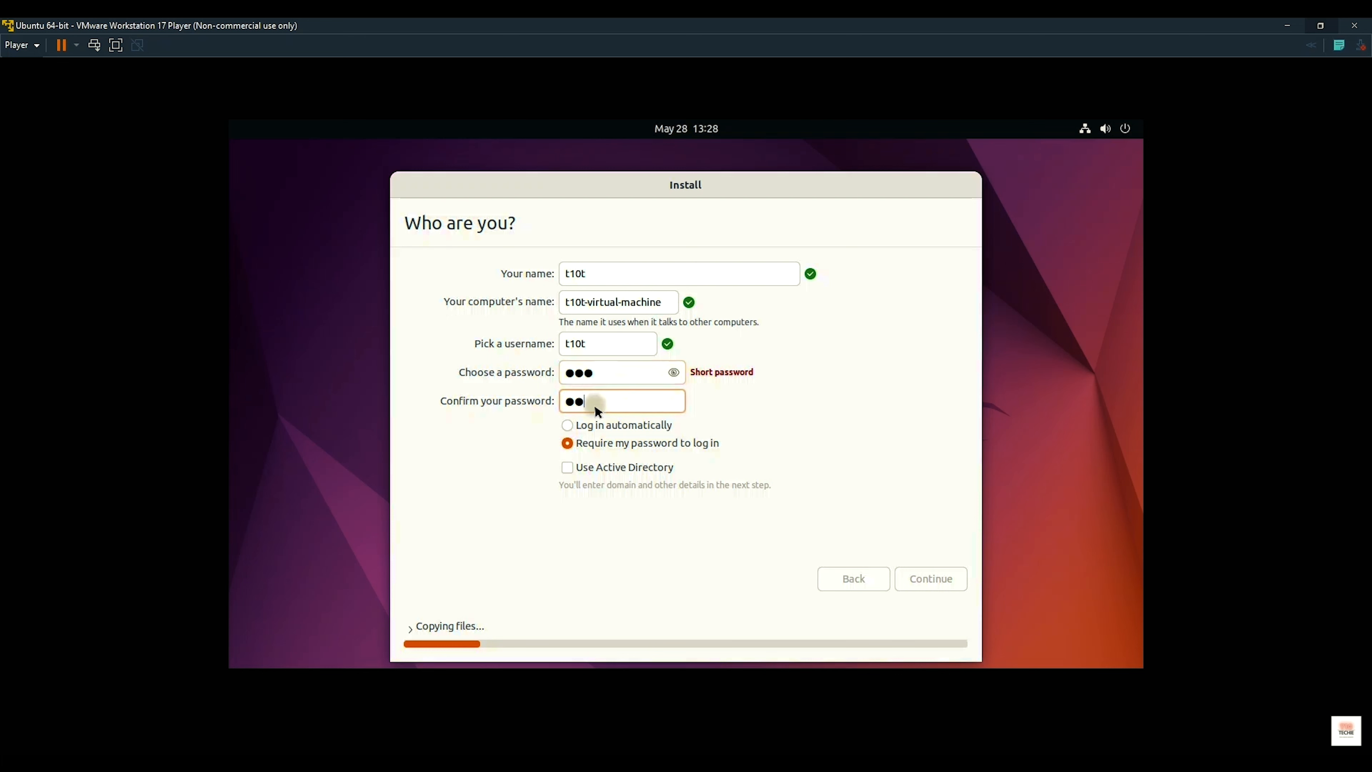
pyautogui.click(586, 425)
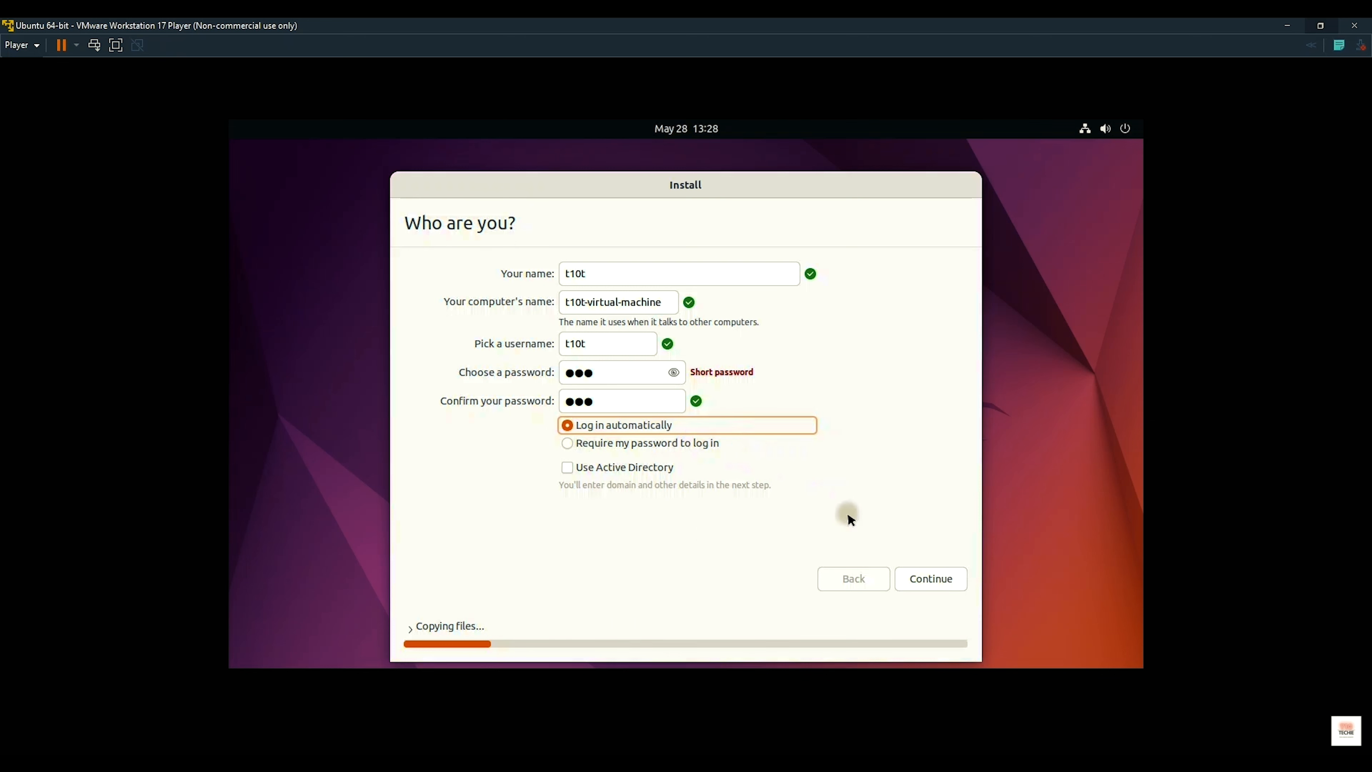
pyautogui.click(924, 579)
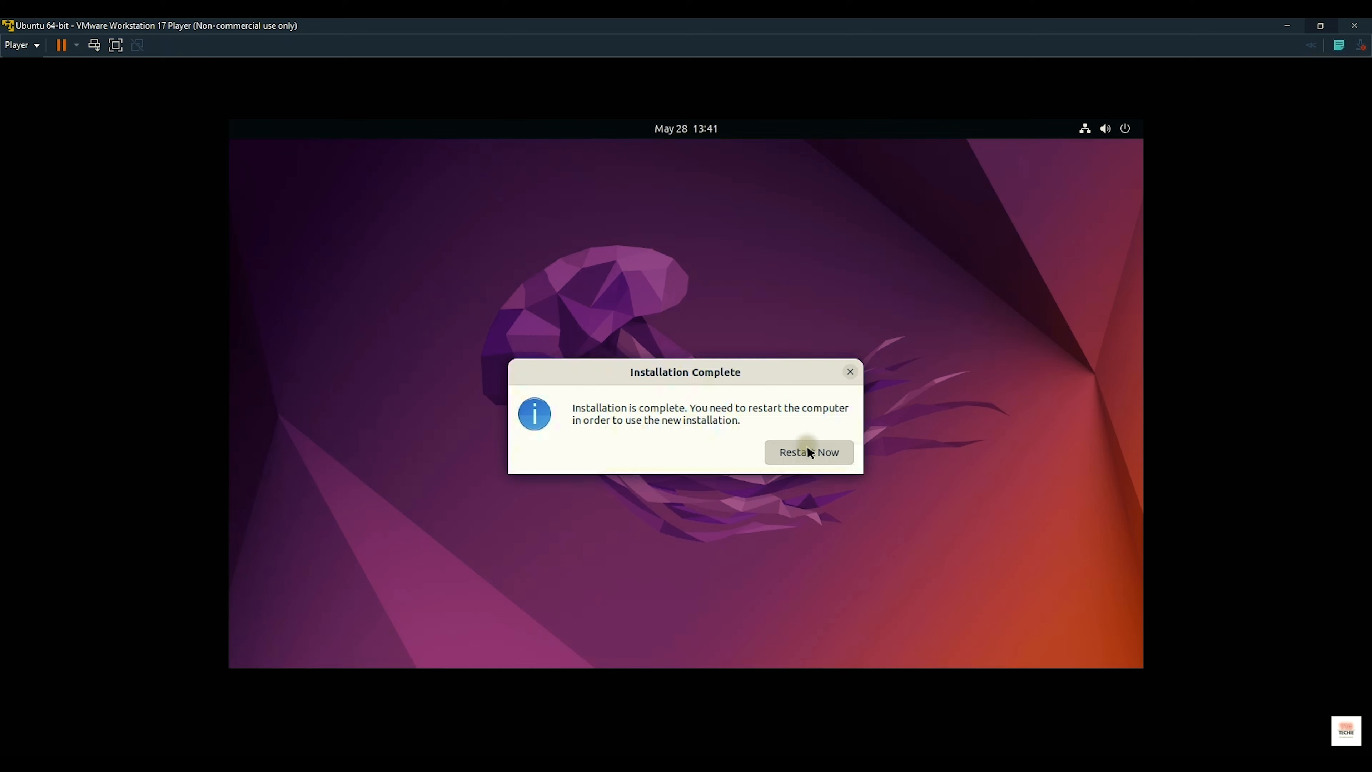
# Step: Restart into installed Ubuntu and skip through the Welcome tour pages to Done
pyautogui.click(808, 451)
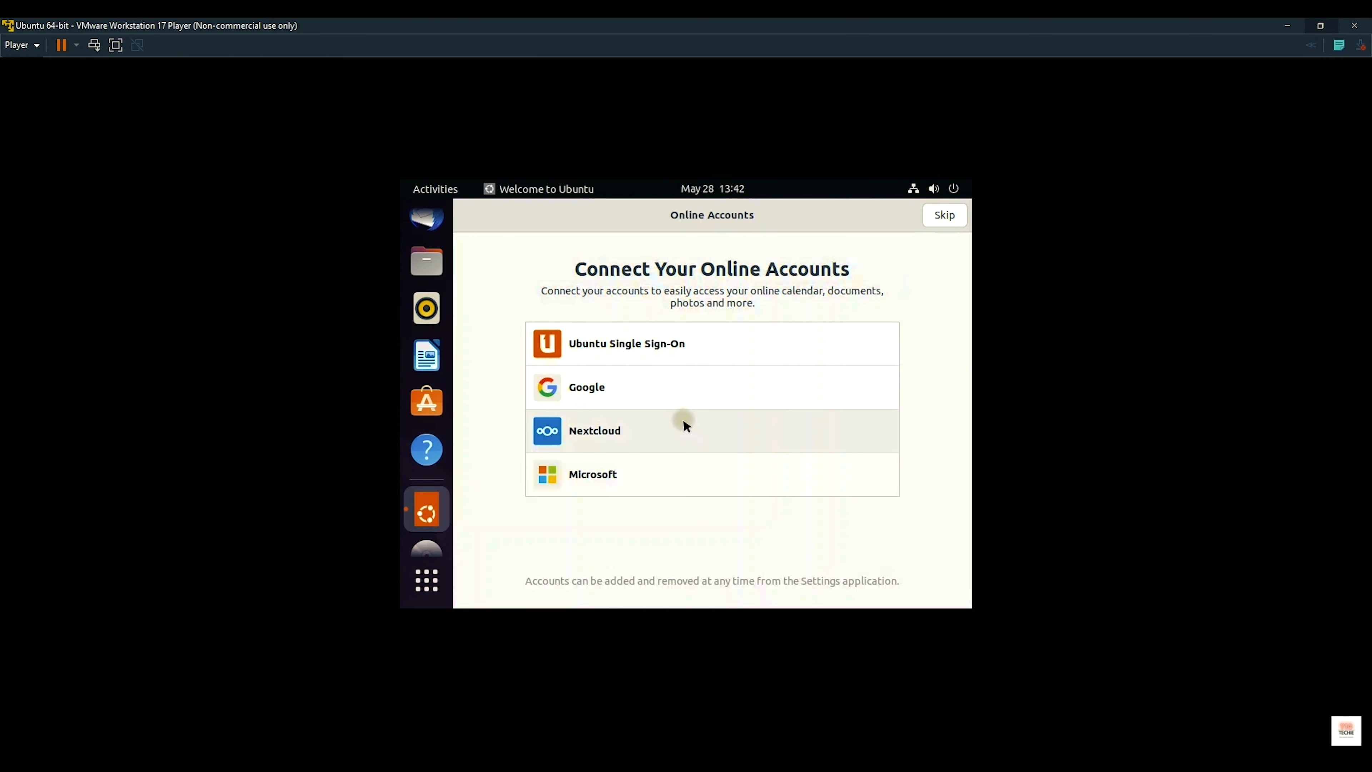
pyautogui.click(940, 216)
pyautogui.click(941, 216)
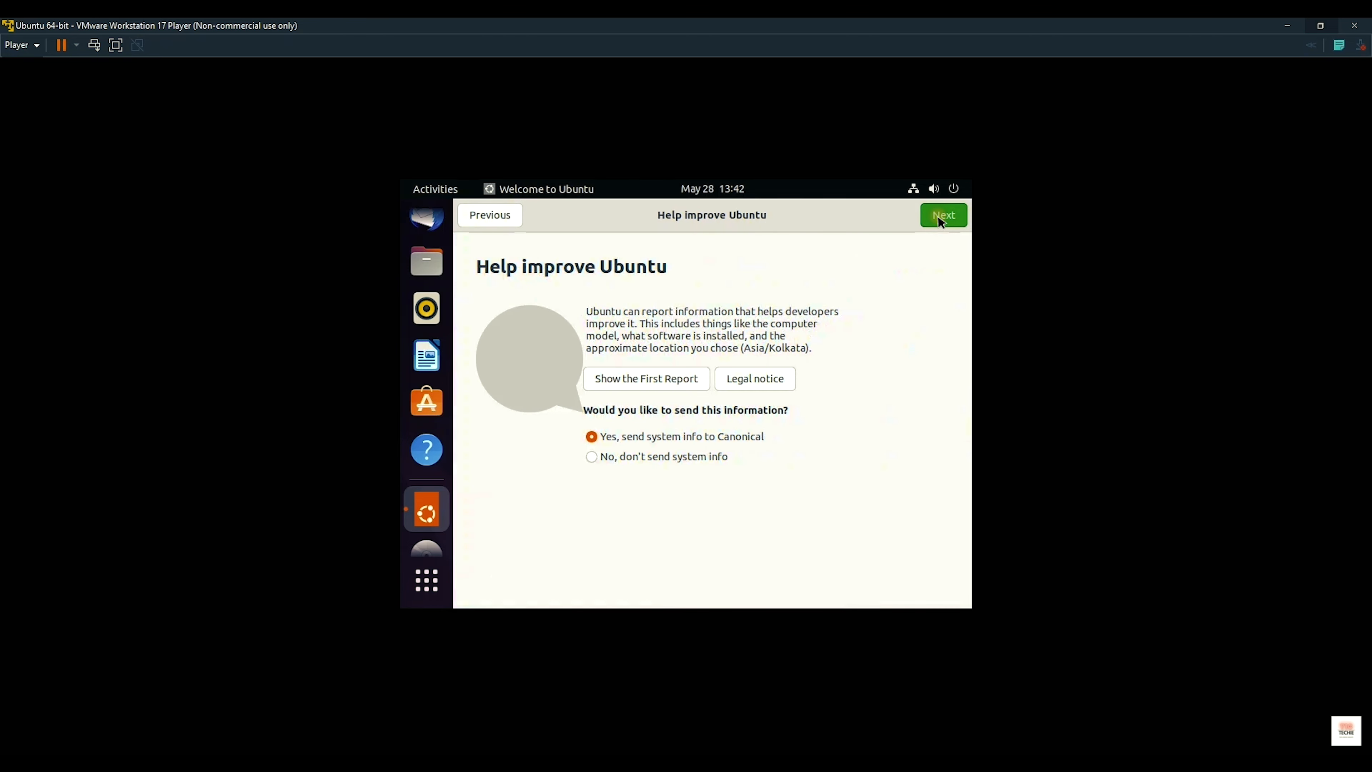
pyautogui.click(939, 218)
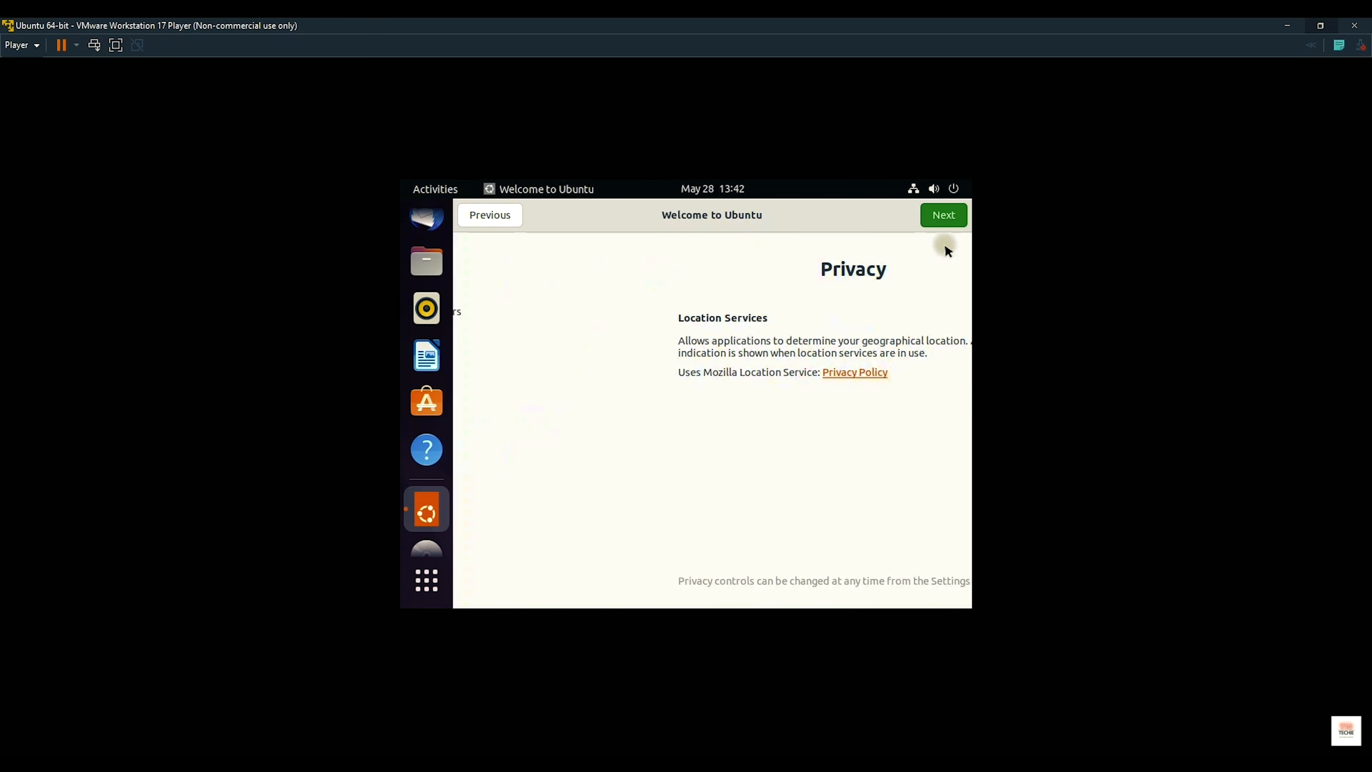
pyautogui.click(947, 215)
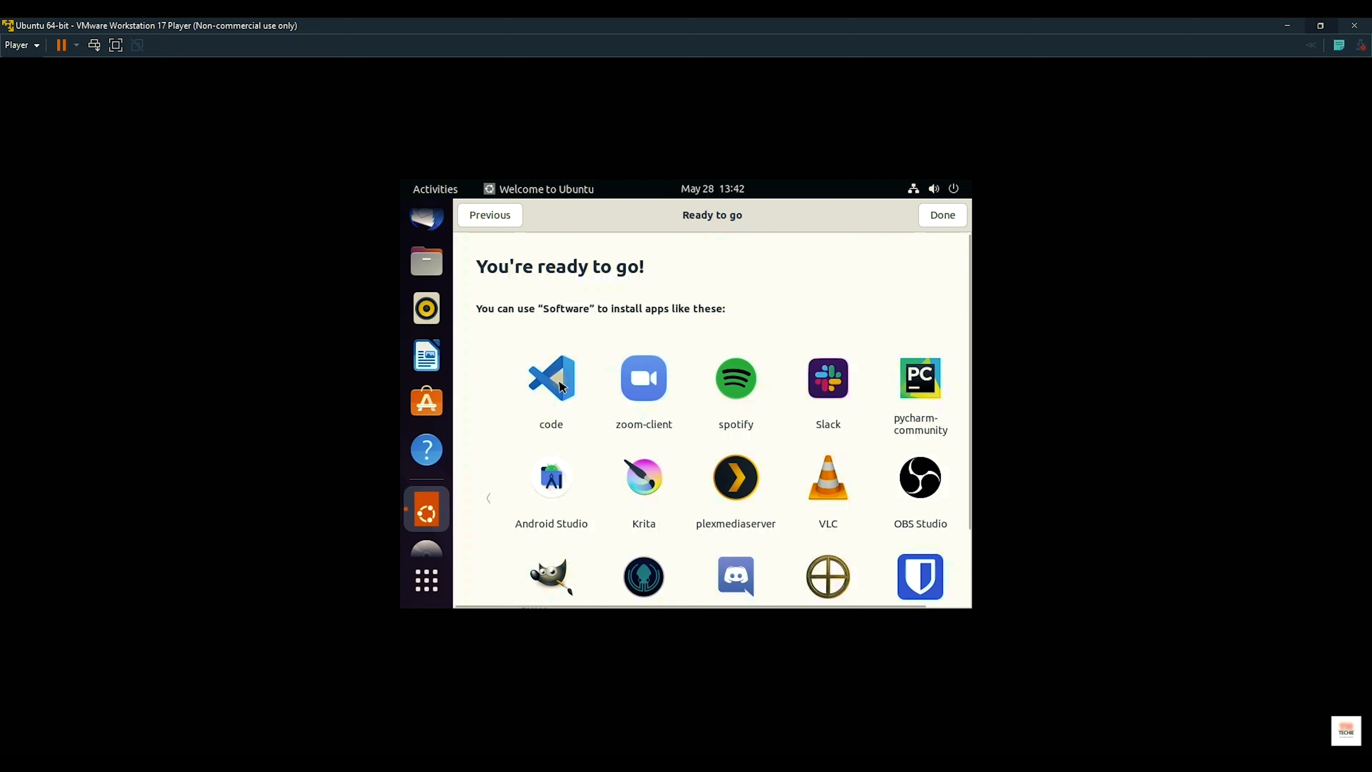
pyautogui.scroll(-3, 918, 392)
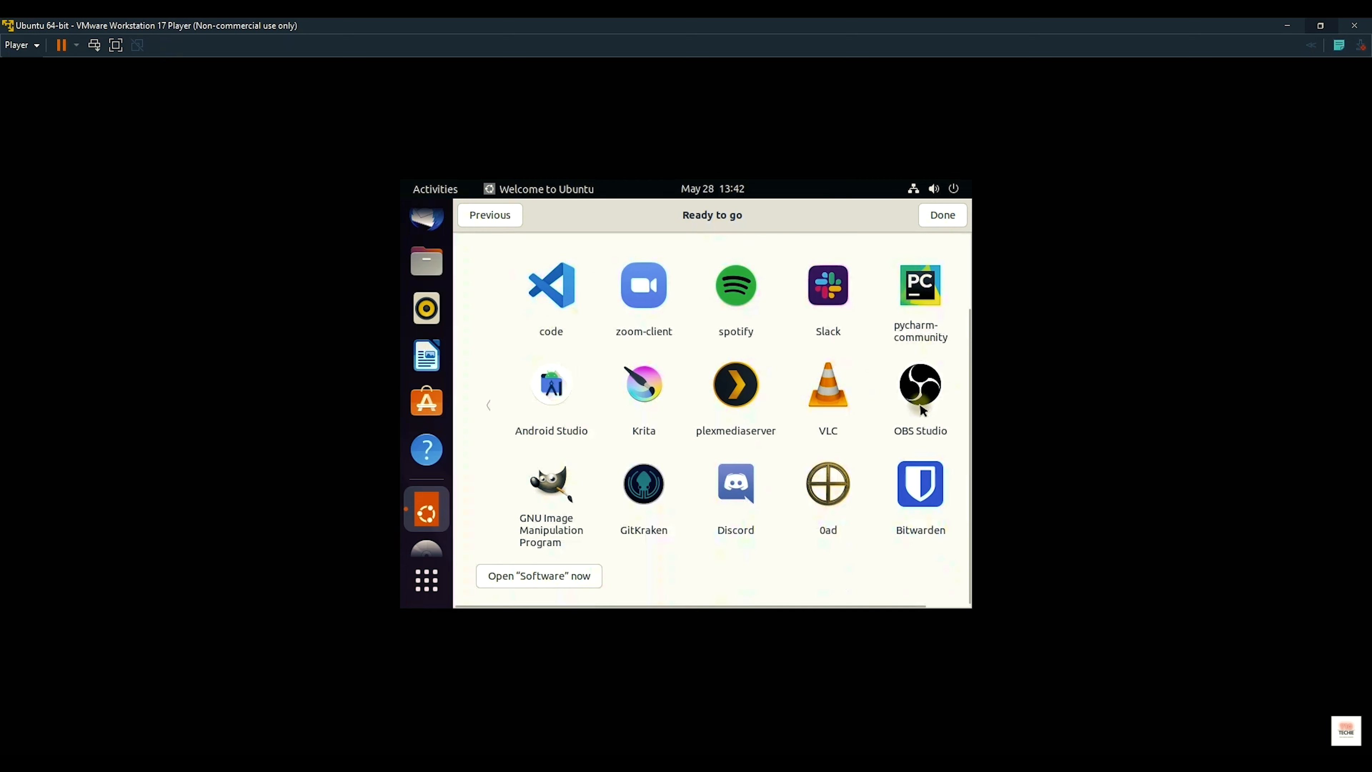
pyautogui.scroll(3, 926, 397)
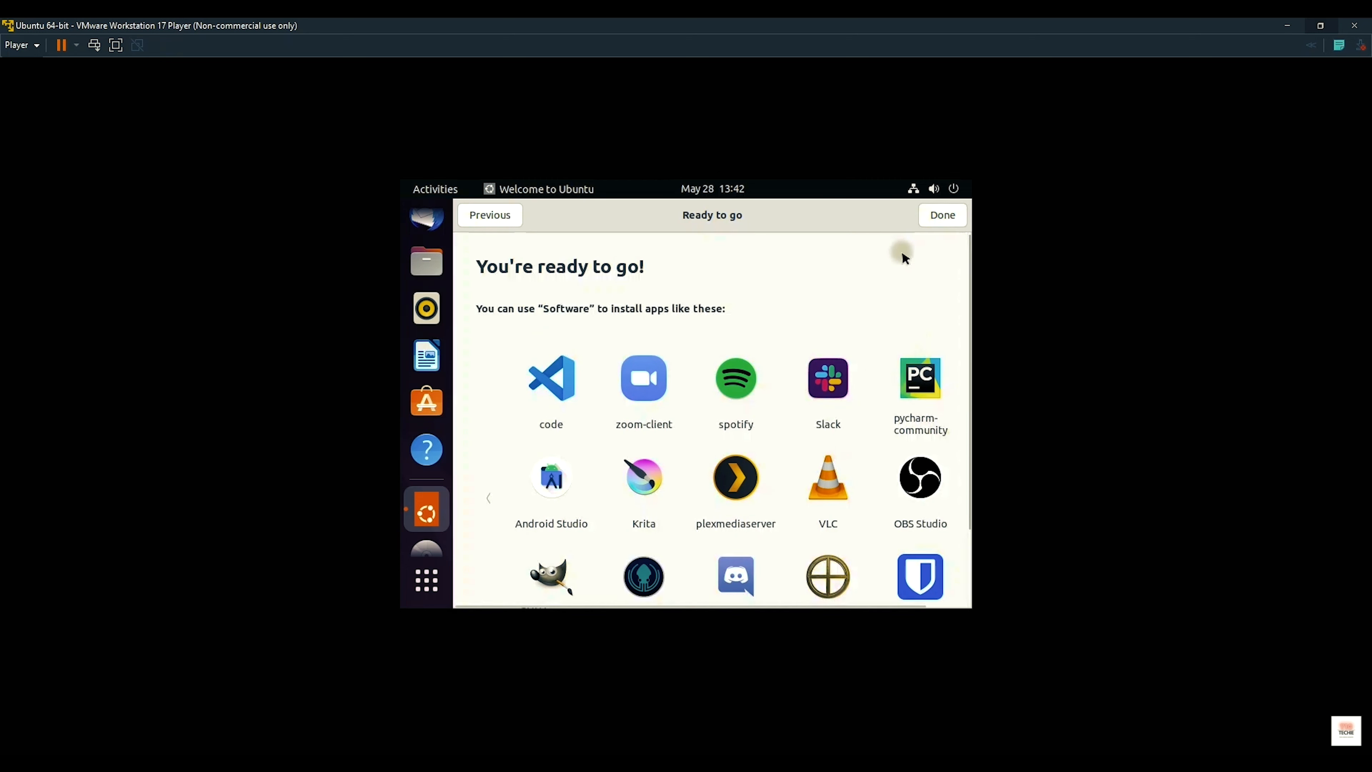
pyautogui.click(943, 215)
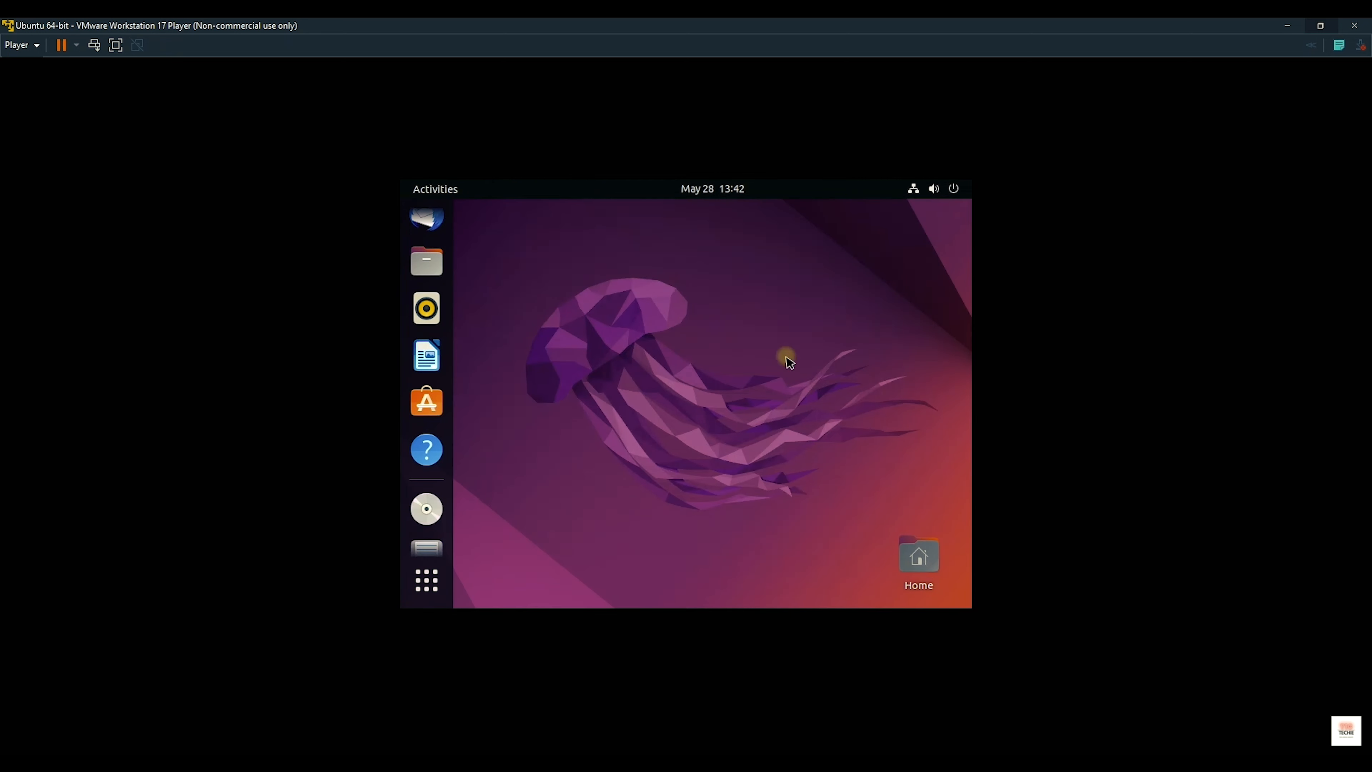
# Step: Browse the CDROM disc's files, close the Files window, and open the applications overview
pyautogui.click(440, 510)
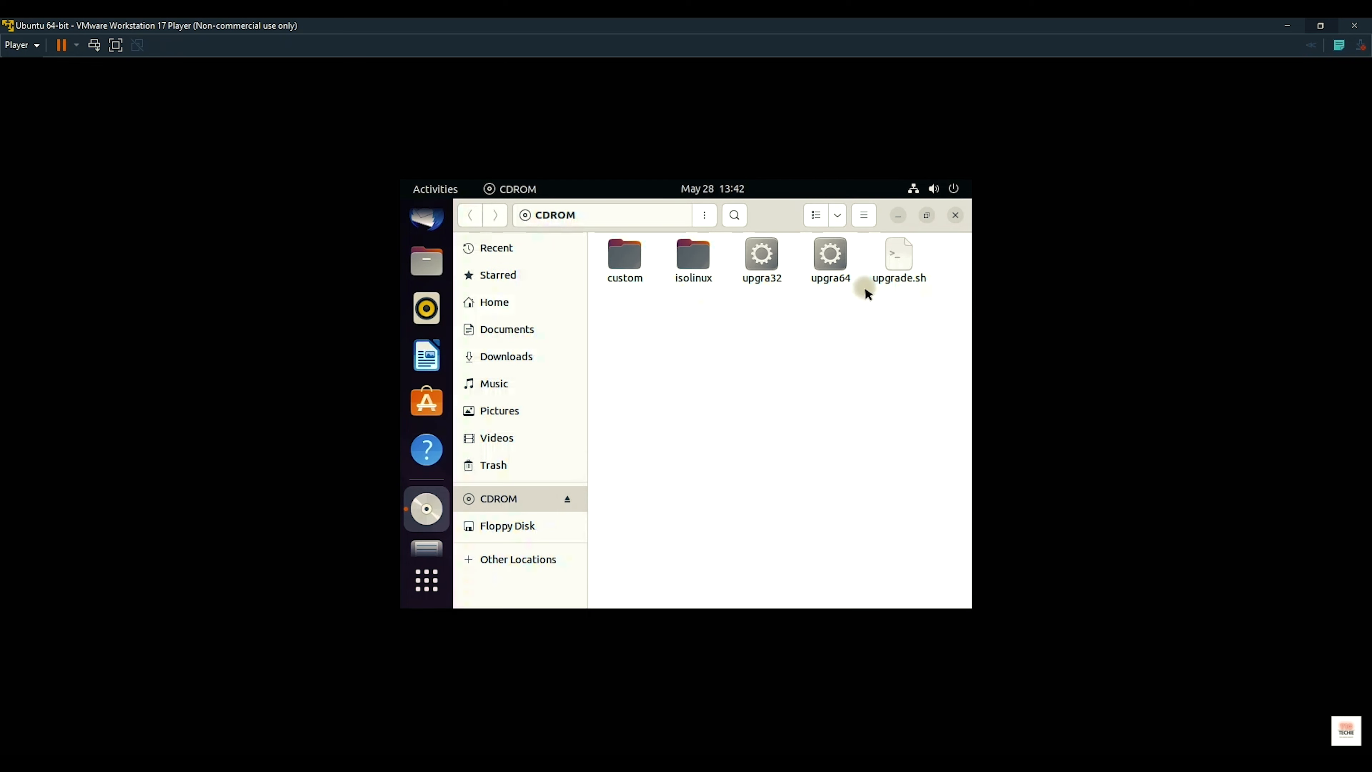
pyautogui.click(955, 219)
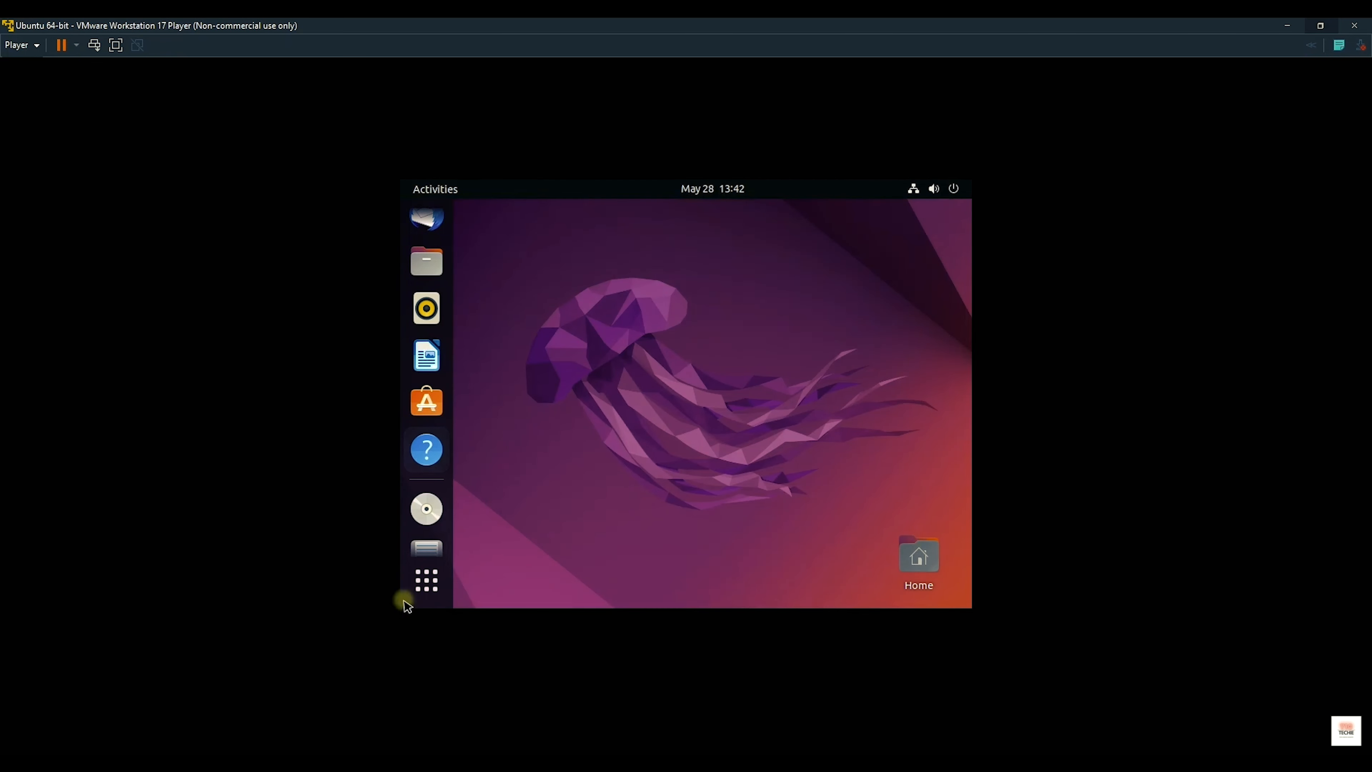
pyautogui.click(427, 580)
# Step: Launch Terminal via a 'term' search and begin typing 'sudo apt install build'
pyautogui.write('term')
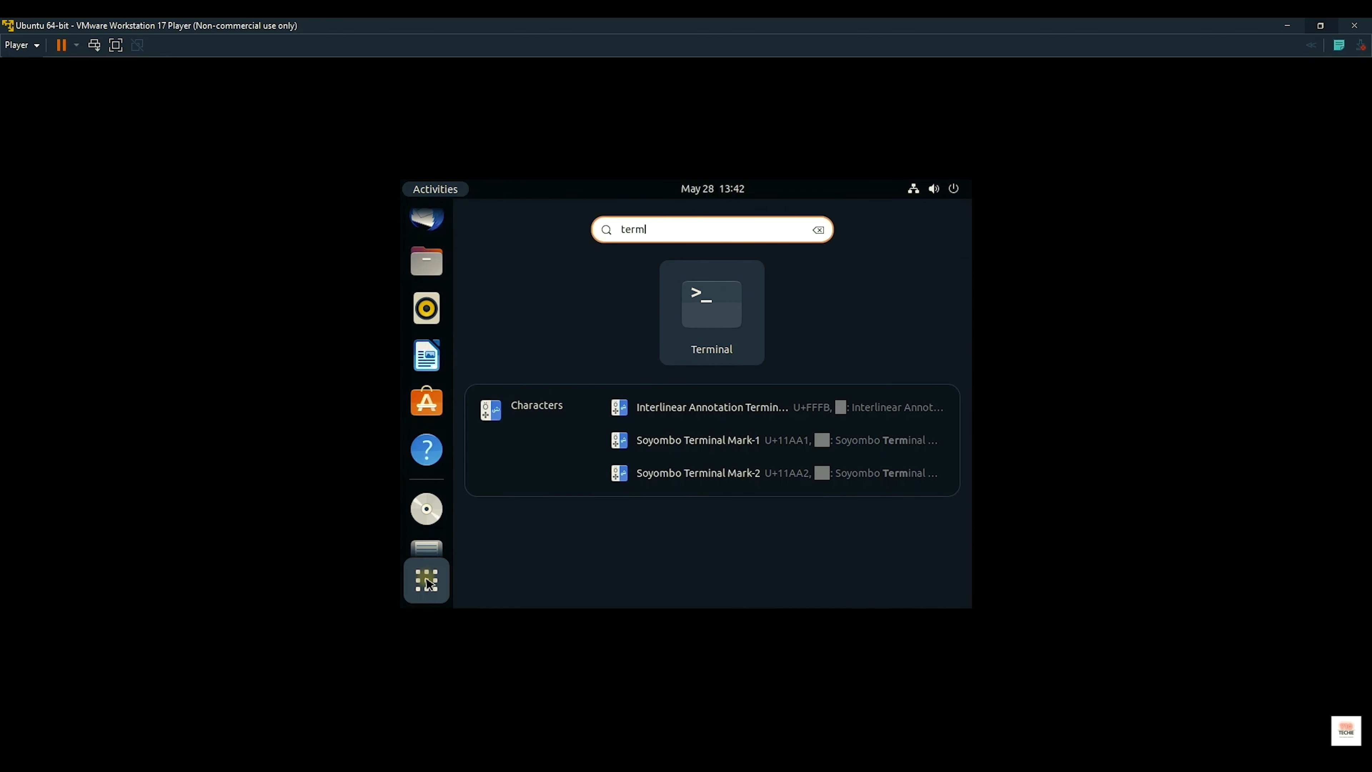
pyautogui.press('Return')
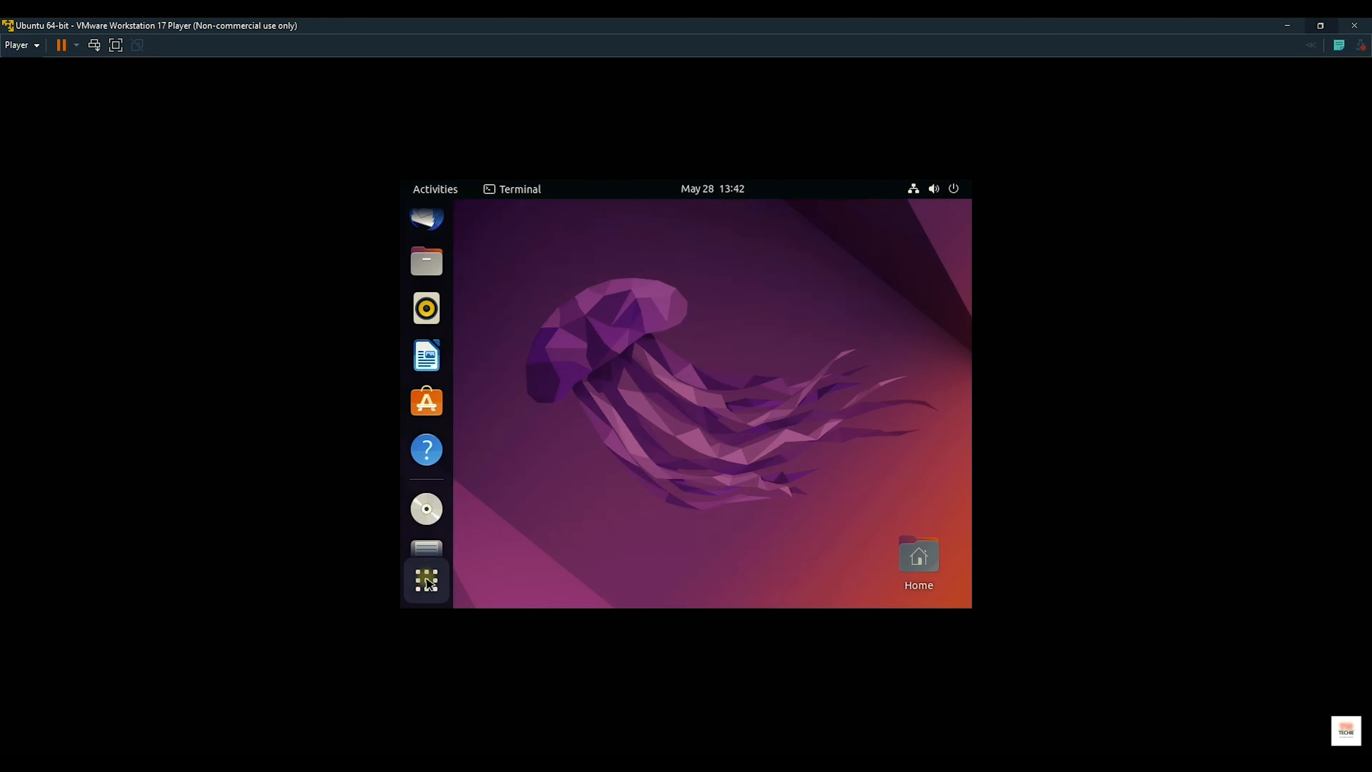
pyautogui.write('sud')
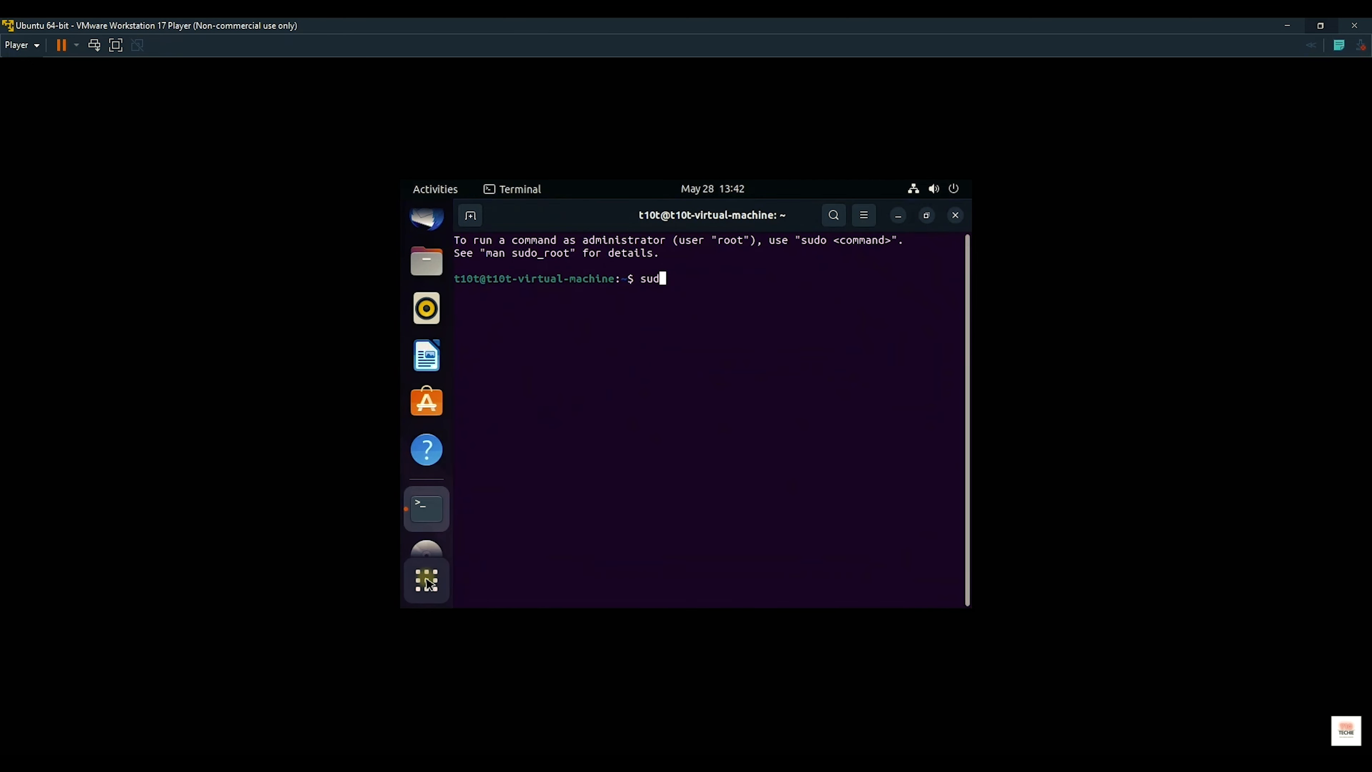
pyautogui.write('o apt install build')
# Step: Complete and run 'sudo apt install build-essential', closing the Ubuntu Software window that appeared
pyautogui.press('BackSpace')
pyautogui.write('-essential')
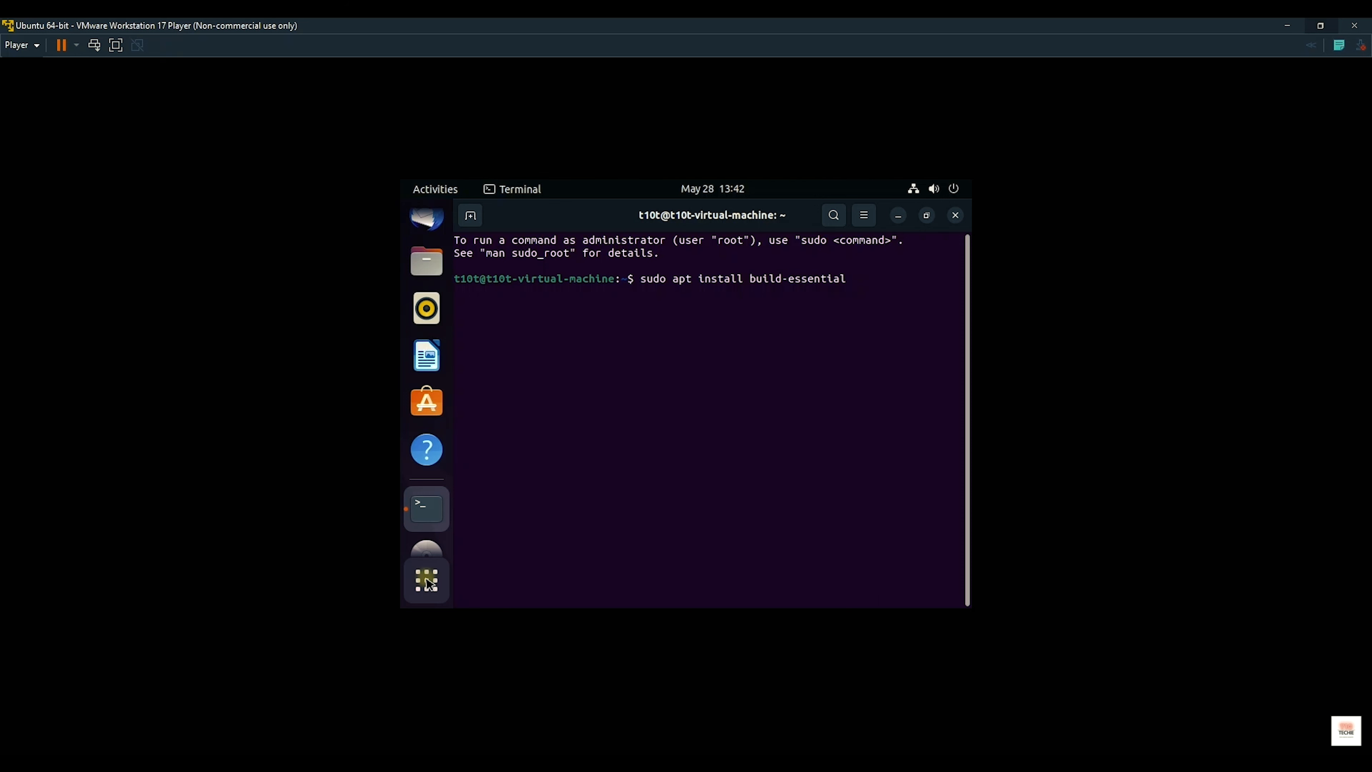
pyautogui.press('Return')
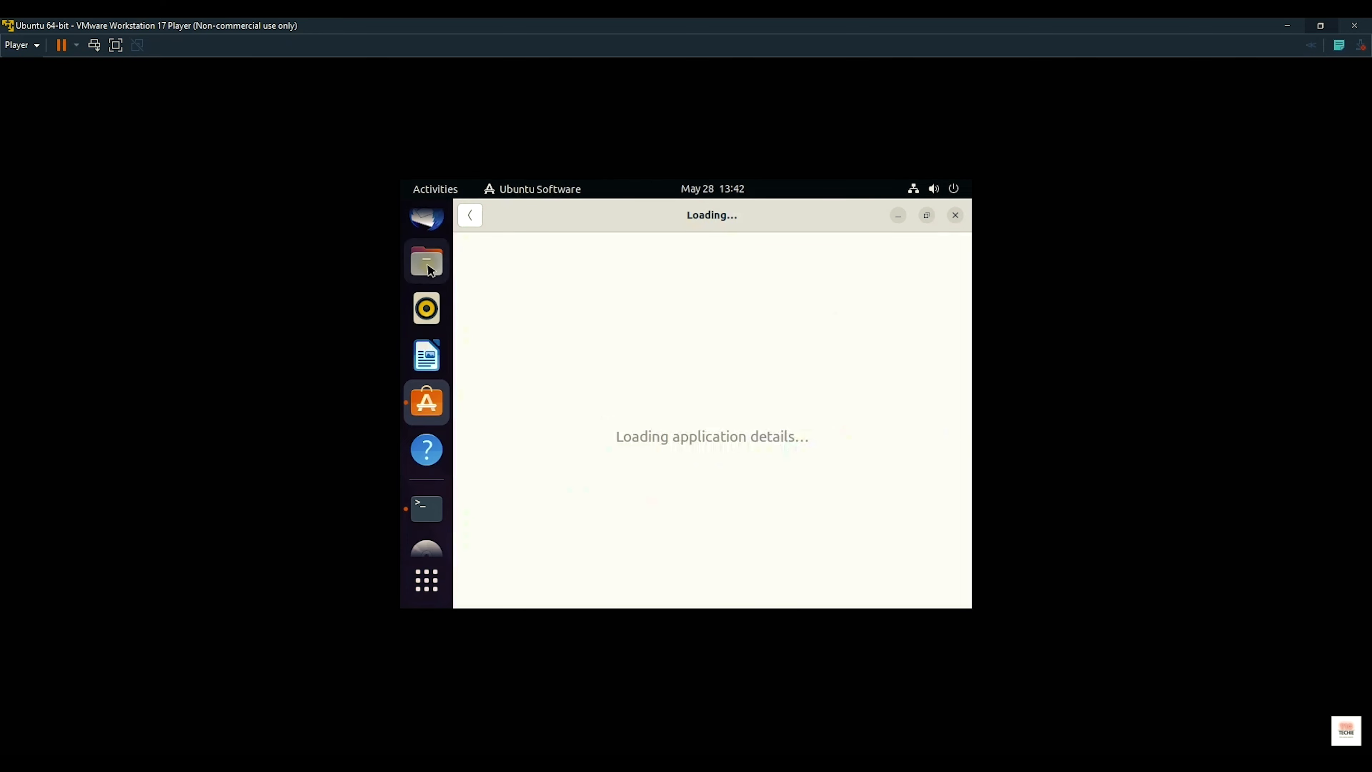
pyautogui.click(470, 216)
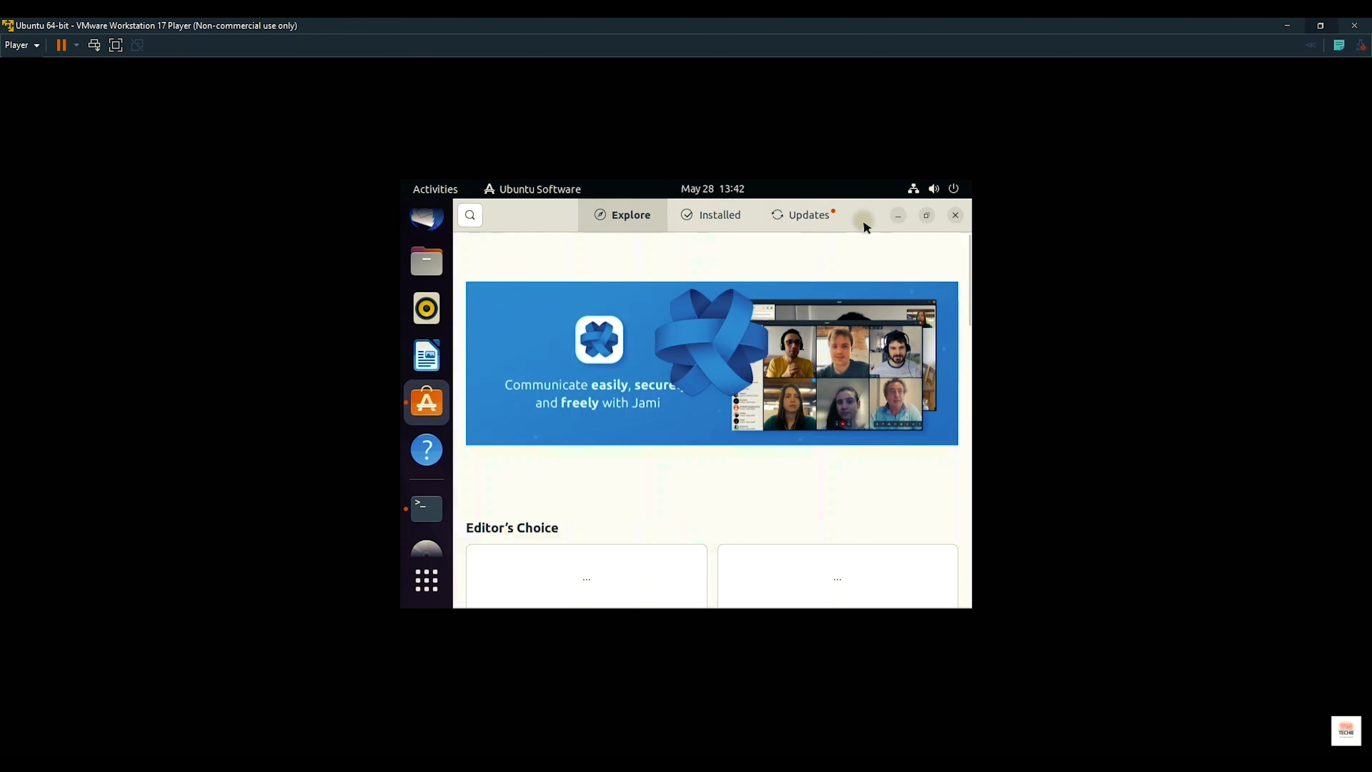
pyautogui.click(955, 215)
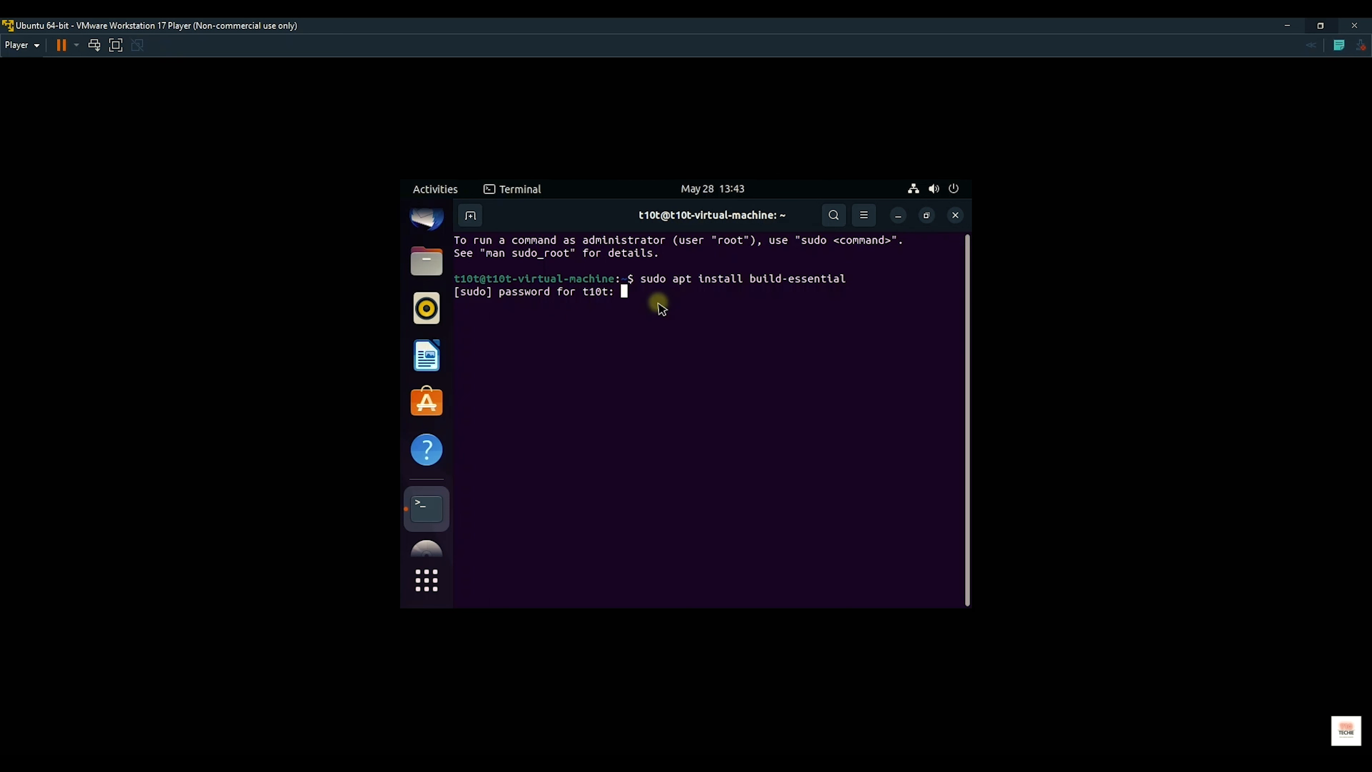
# Step: Enter the sudo password, confirm the package installation with Y, then exit the terminal
pyautogui.press('Return')
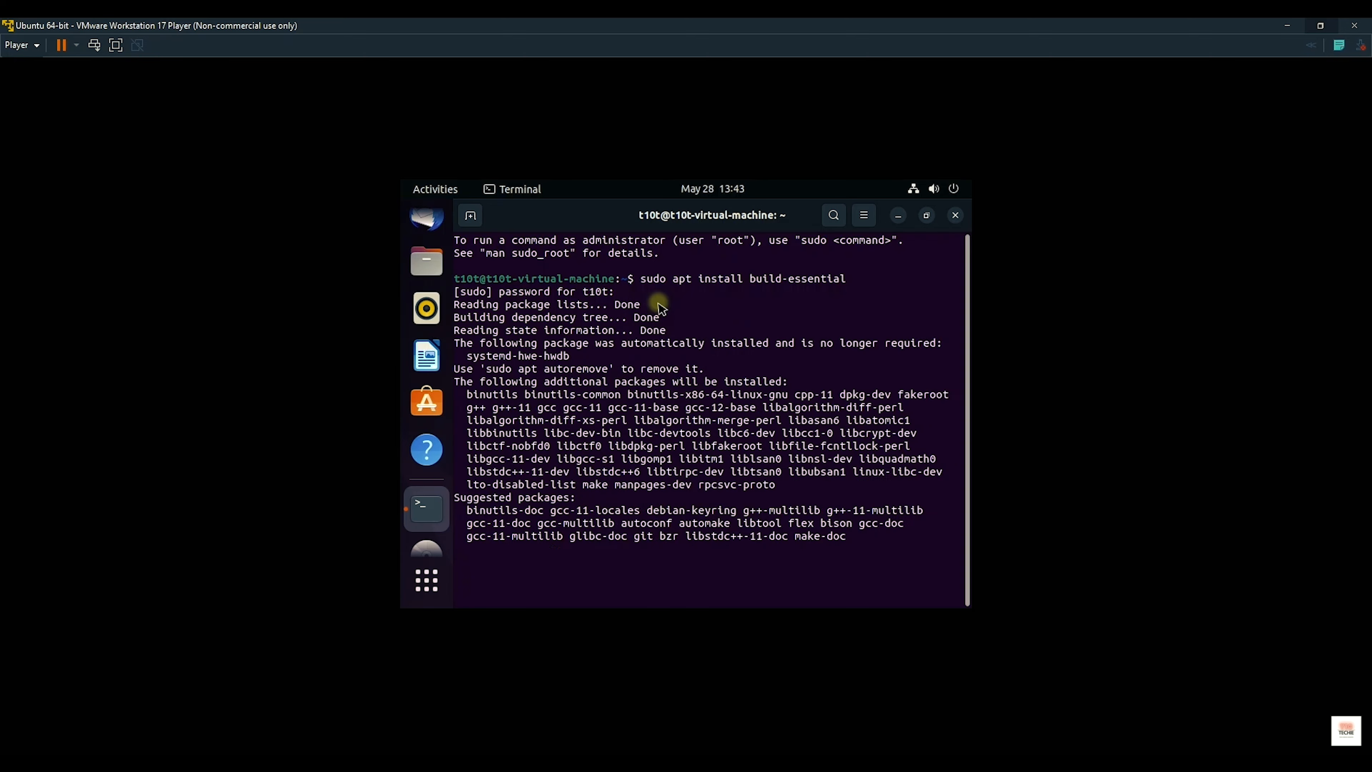
pyautogui.write('Y')
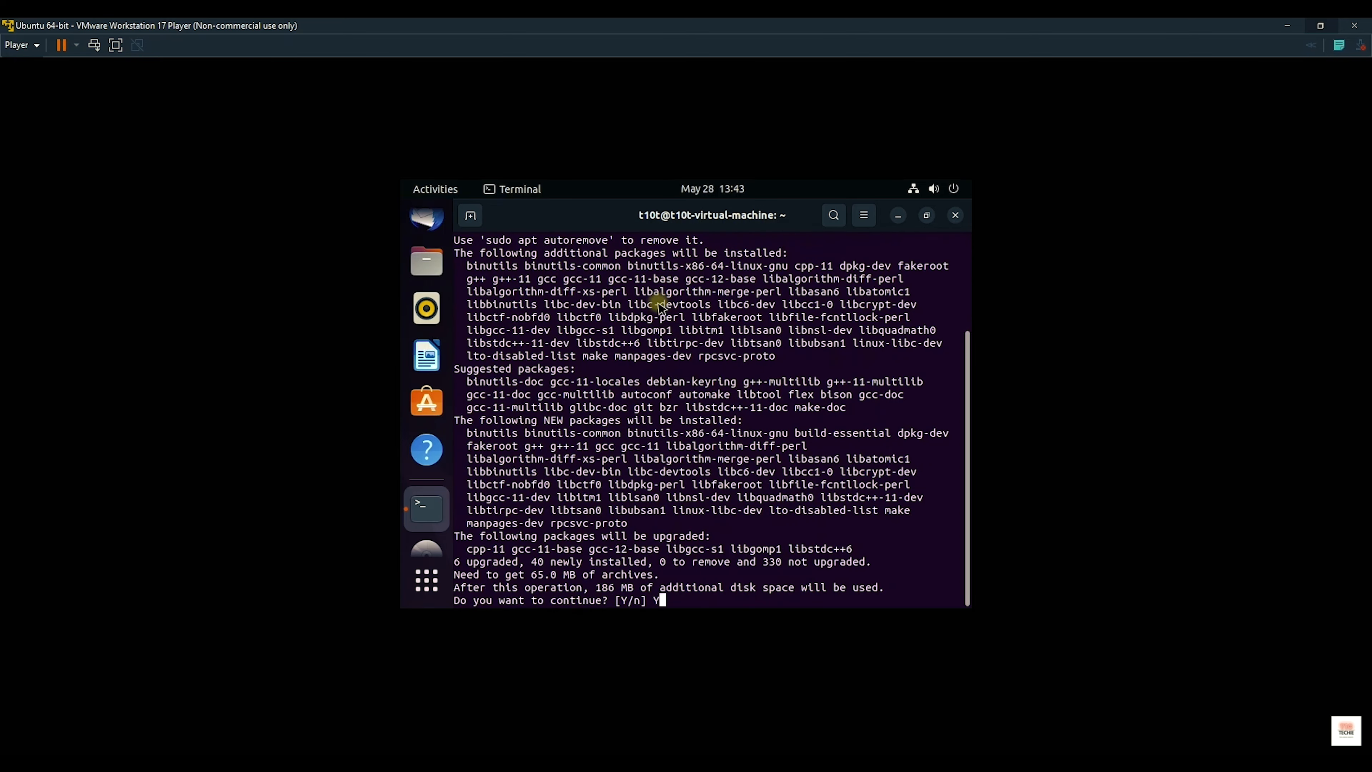
pyautogui.press('Return')
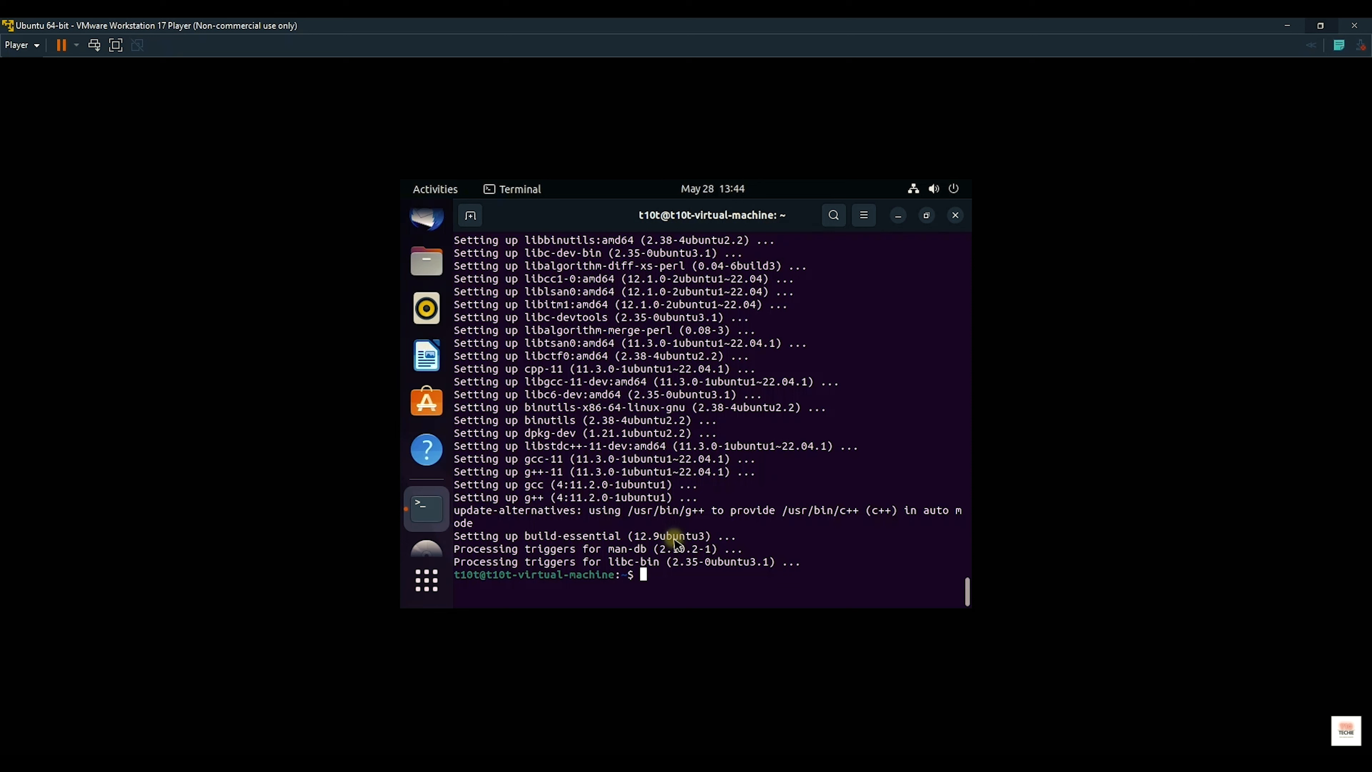
pyautogui.write('exit')
pyautogui.press('Return')
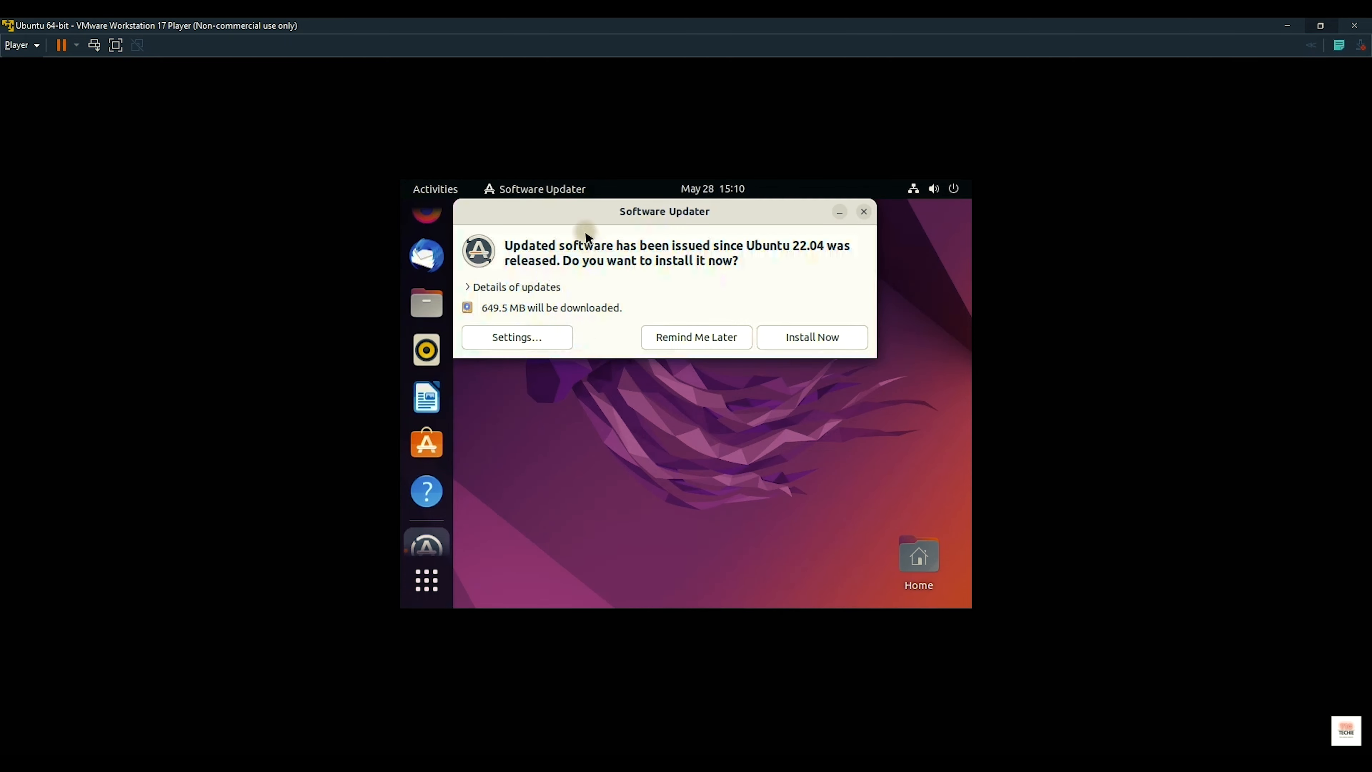
# Step: Postpone the Software Updater with Remind Me Later and switch the VM to full screen
pyautogui.moveTo(585, 231); pyautogui.dragTo(592, 320)
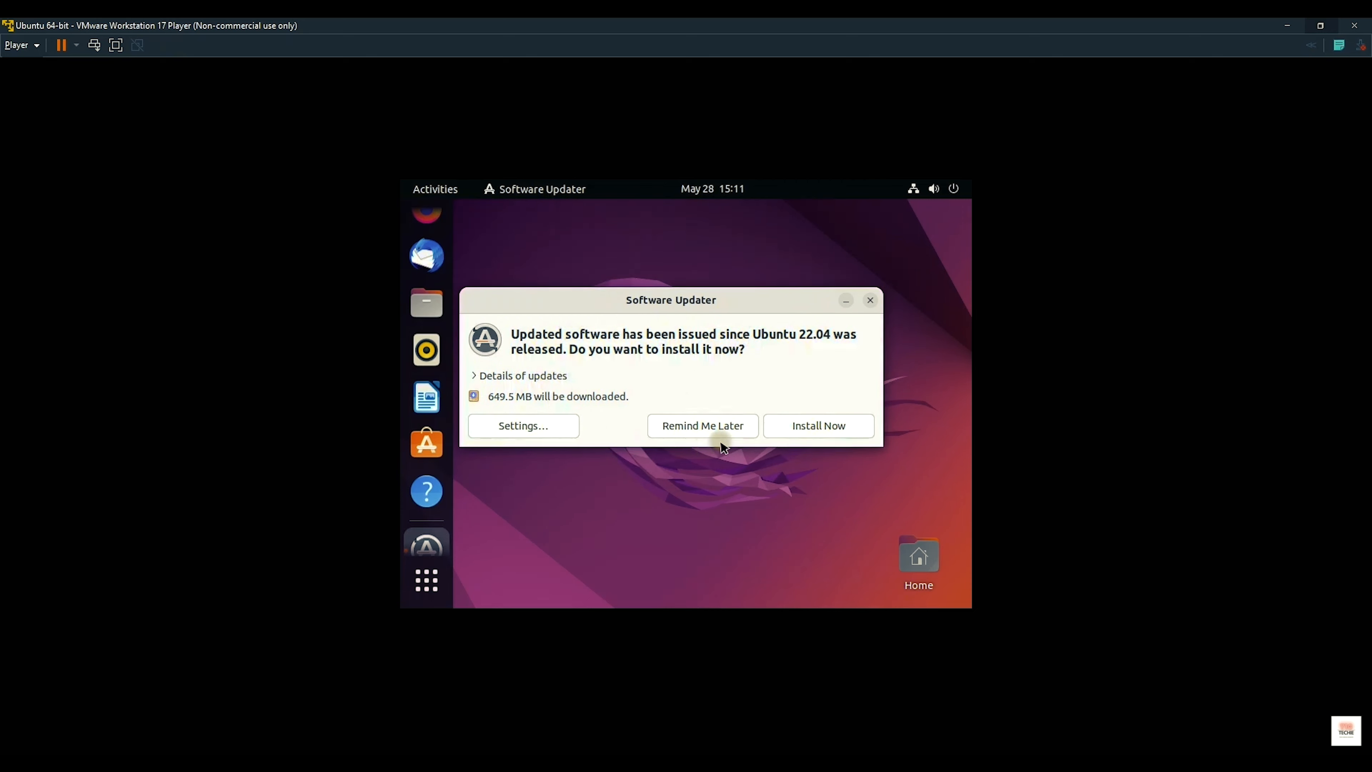
pyautogui.click(709, 426)
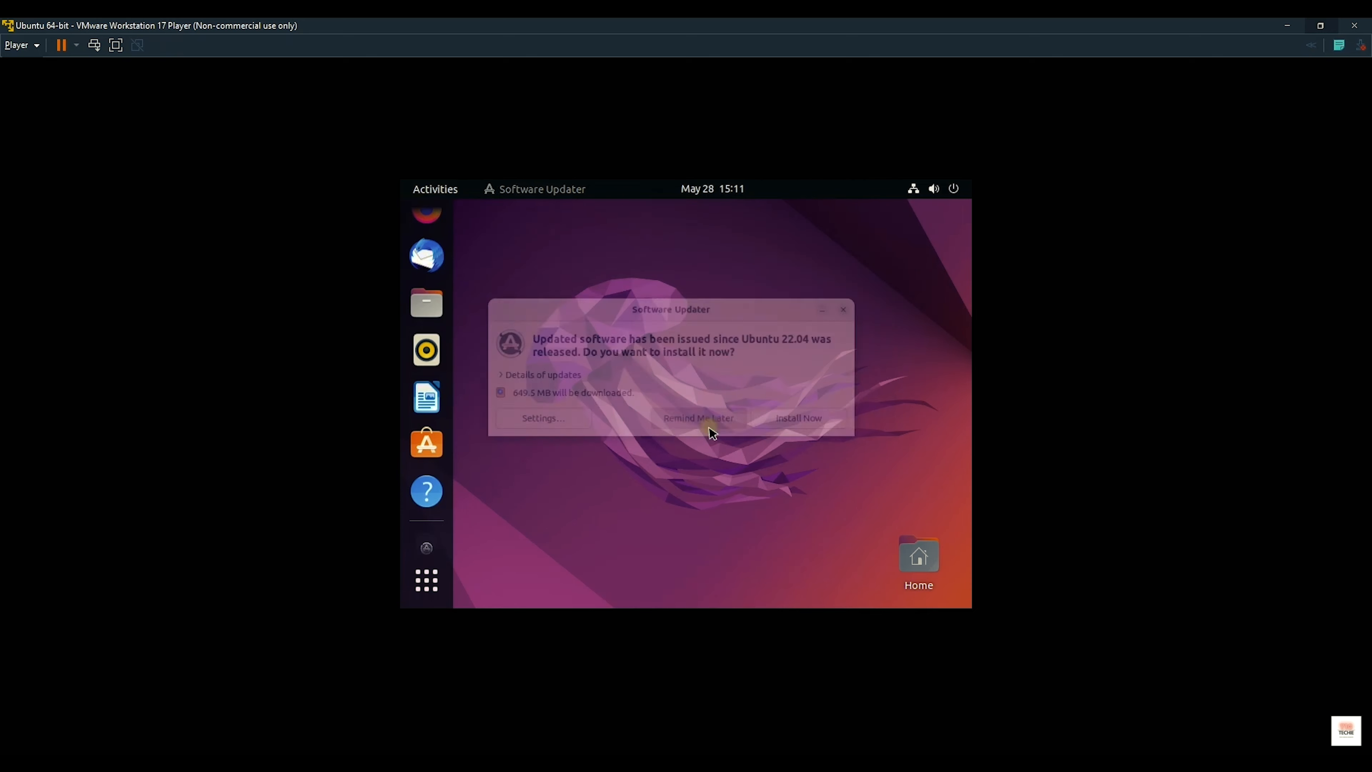
pyautogui.click(115, 45)
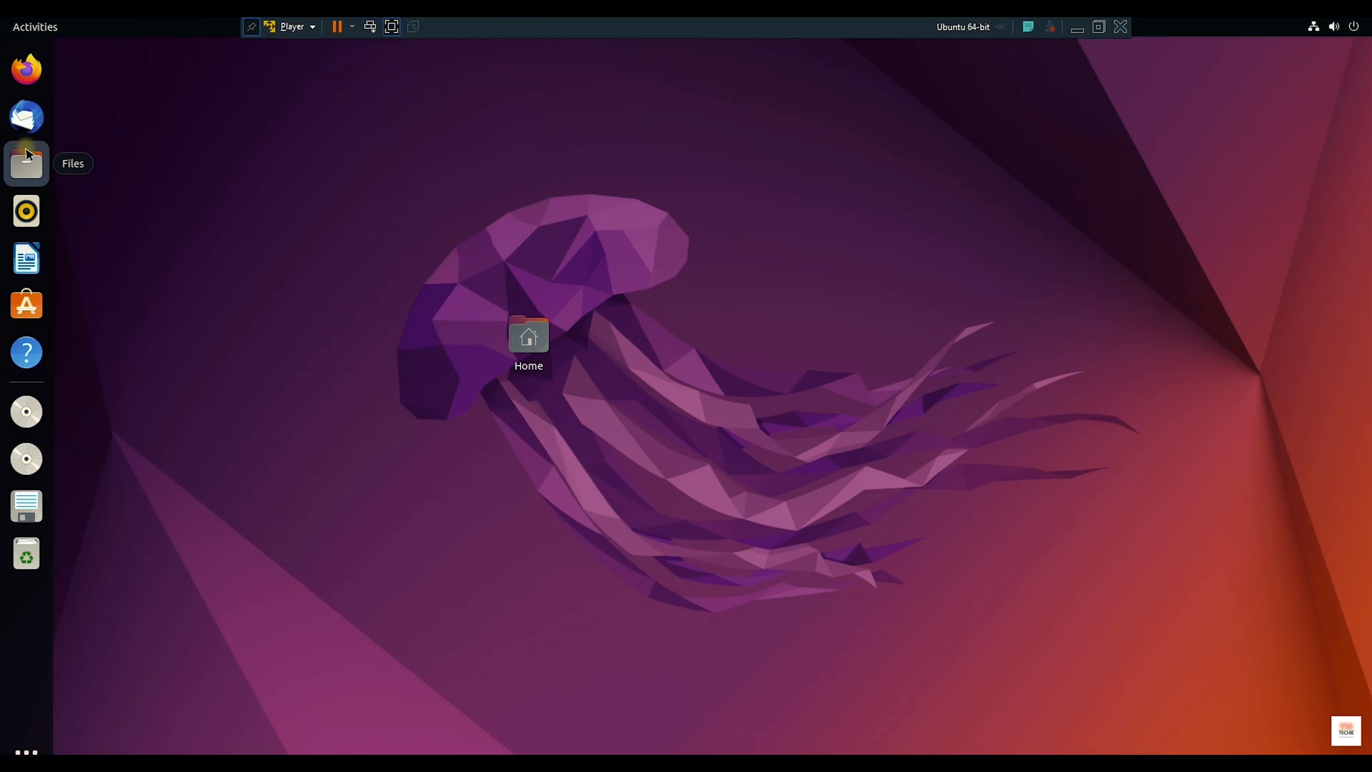
pyautogui.click(26, 172)
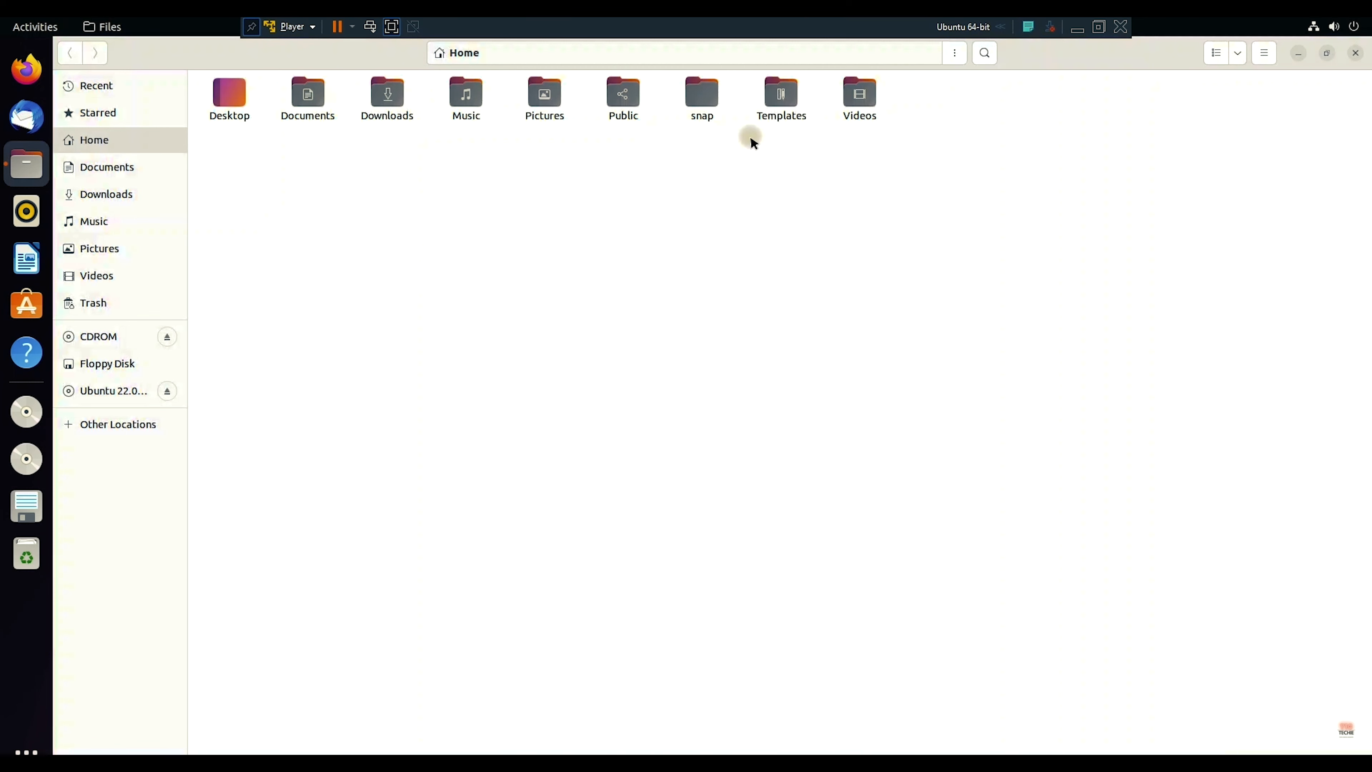
pyautogui.rightClick(681, 180)
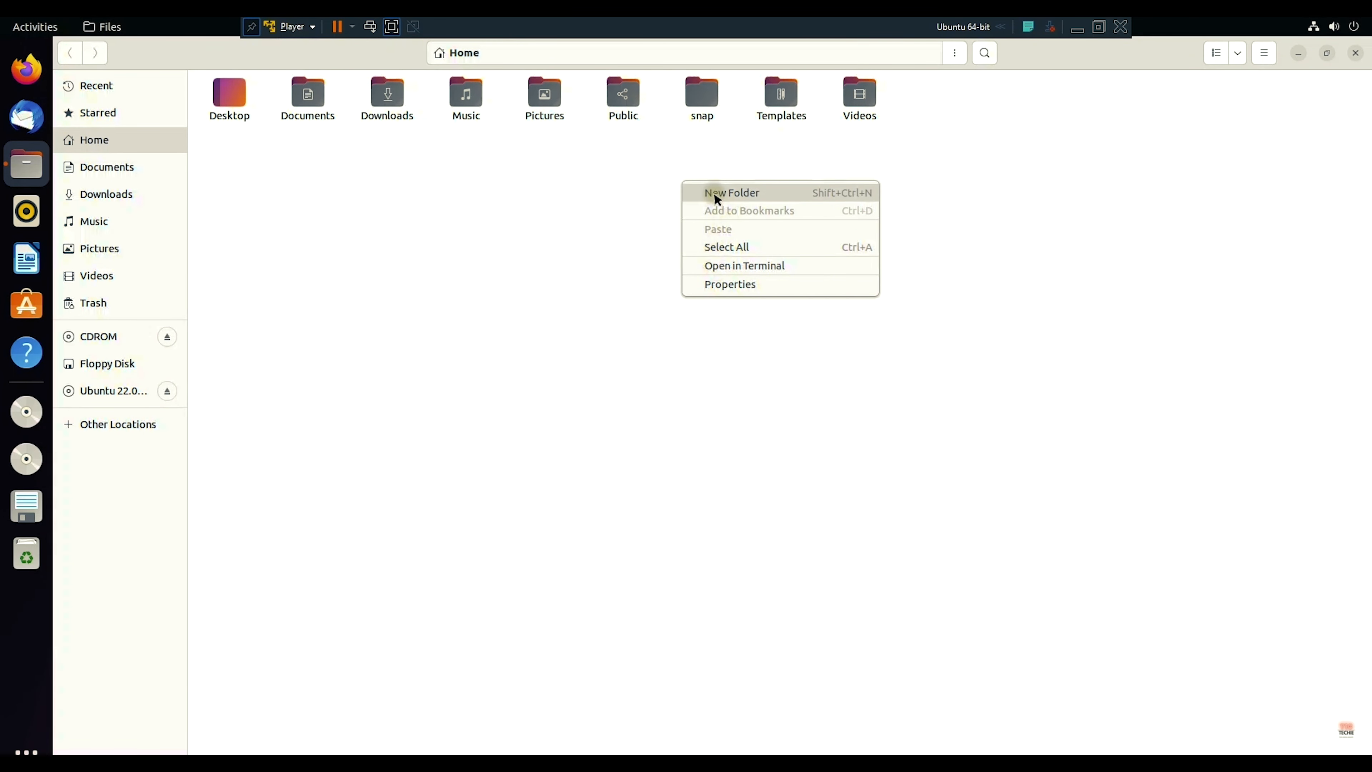
pyautogui.click(717, 196)
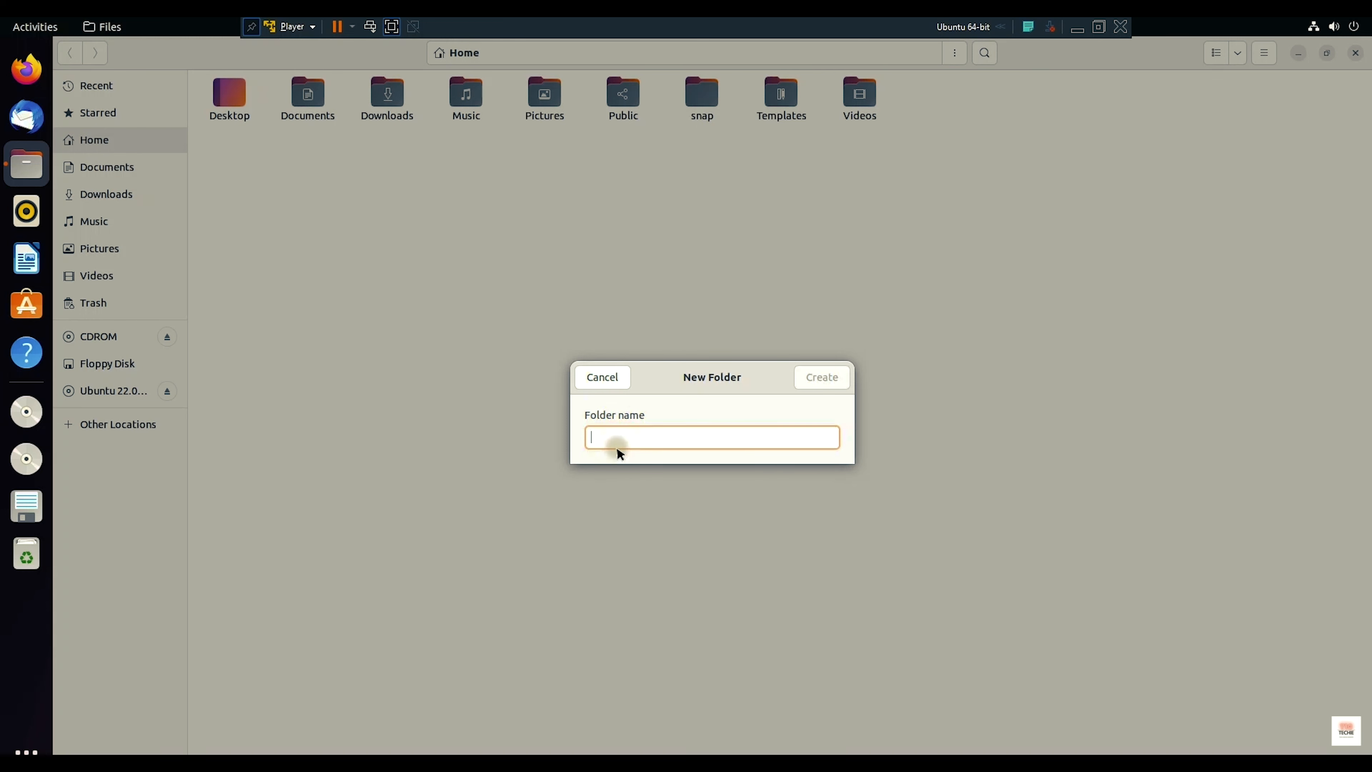
pyautogui.write('C_')
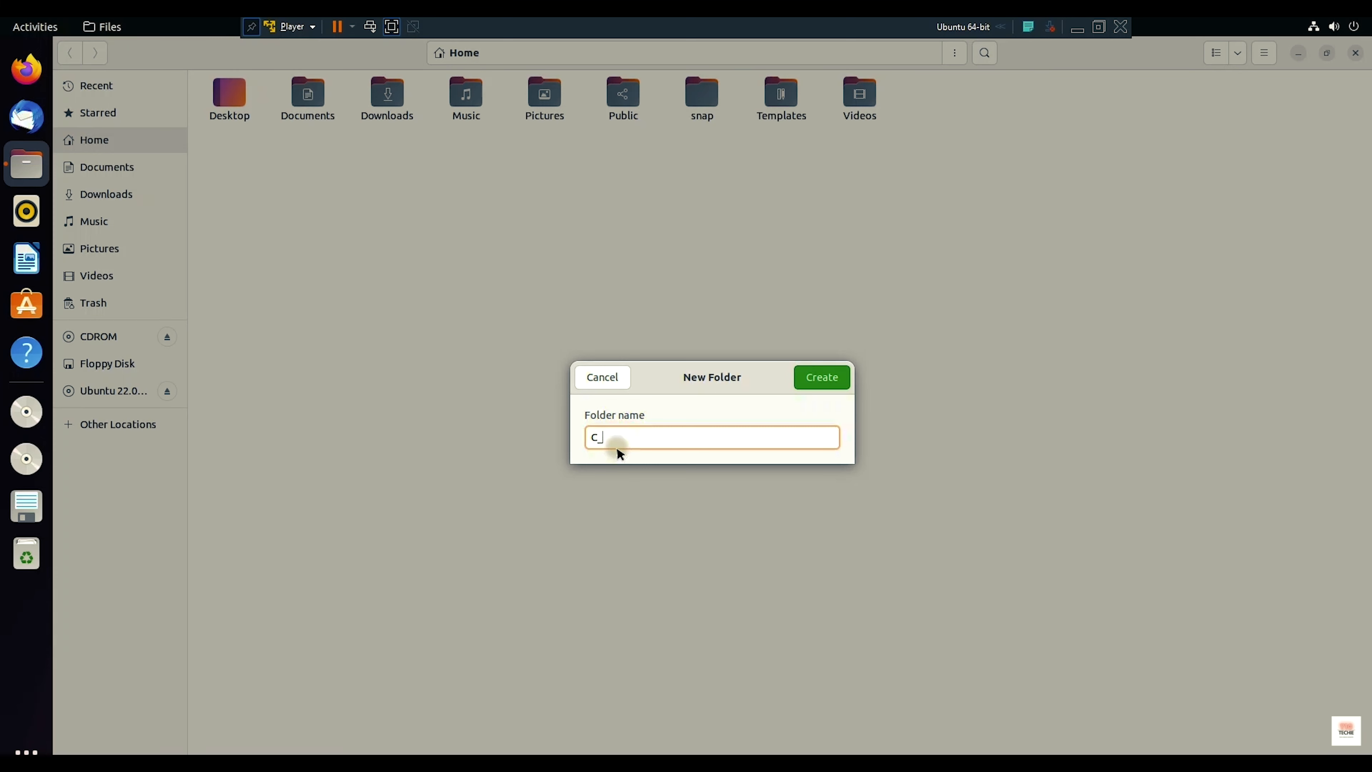
pyautogui.press('BackSpace')
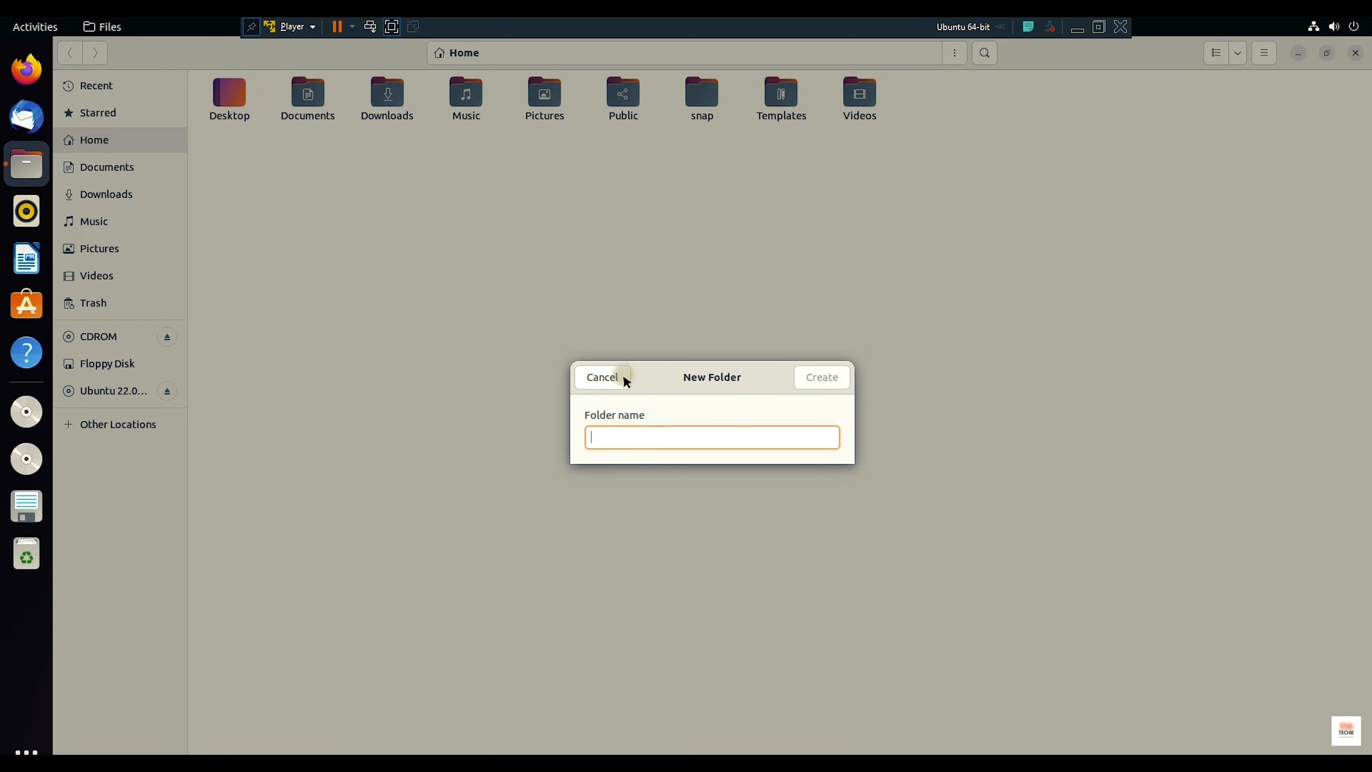
pyautogui.click(621, 377)
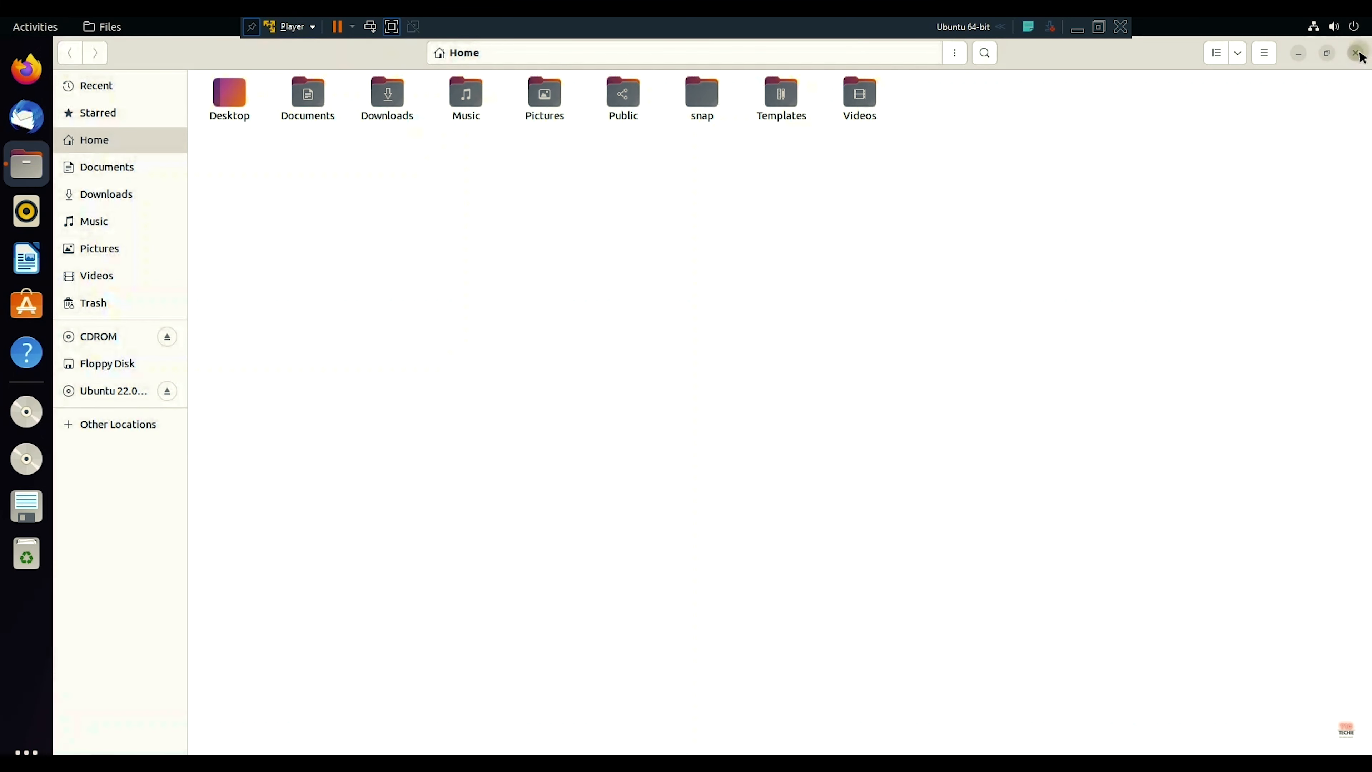
pyautogui.click(1355, 53)
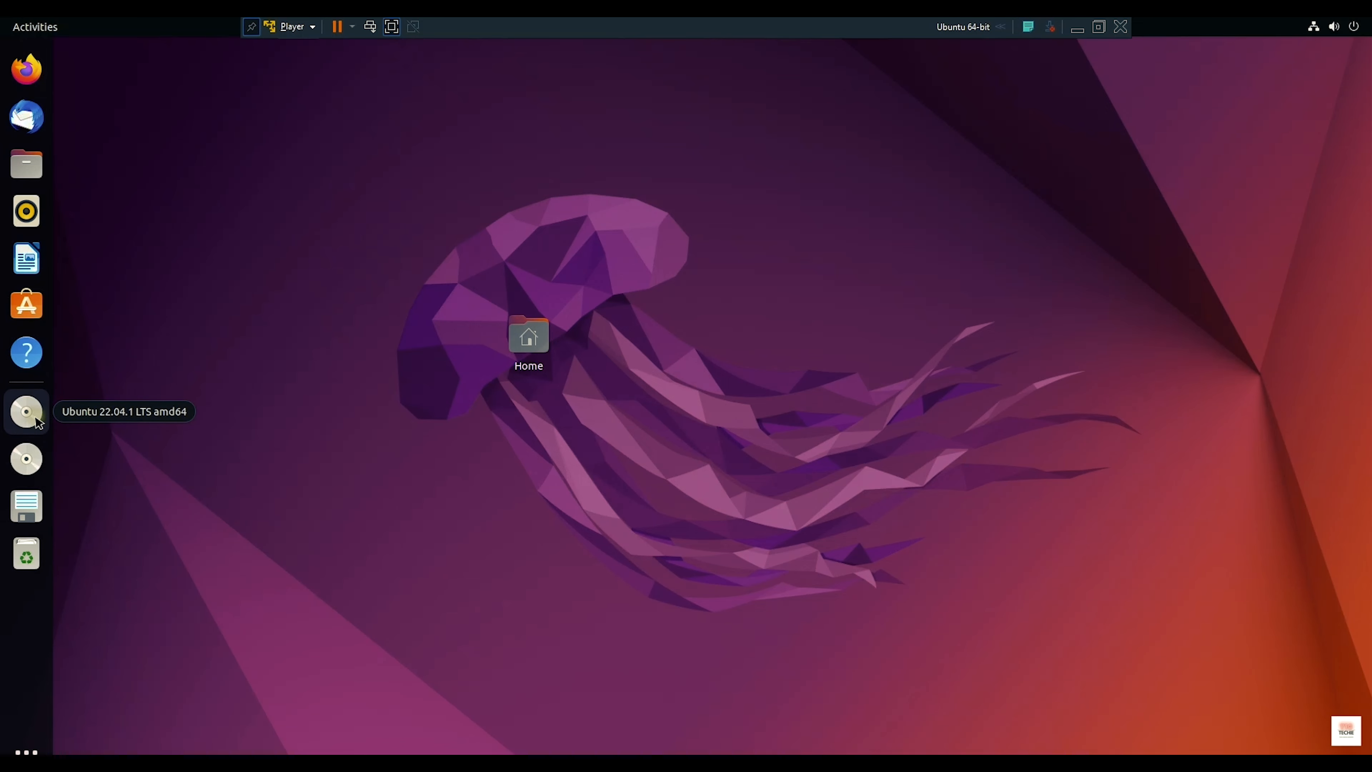
# Step: Open a Terminal from the applications overview and start nano with a new buffer
pyautogui.click(26, 752)
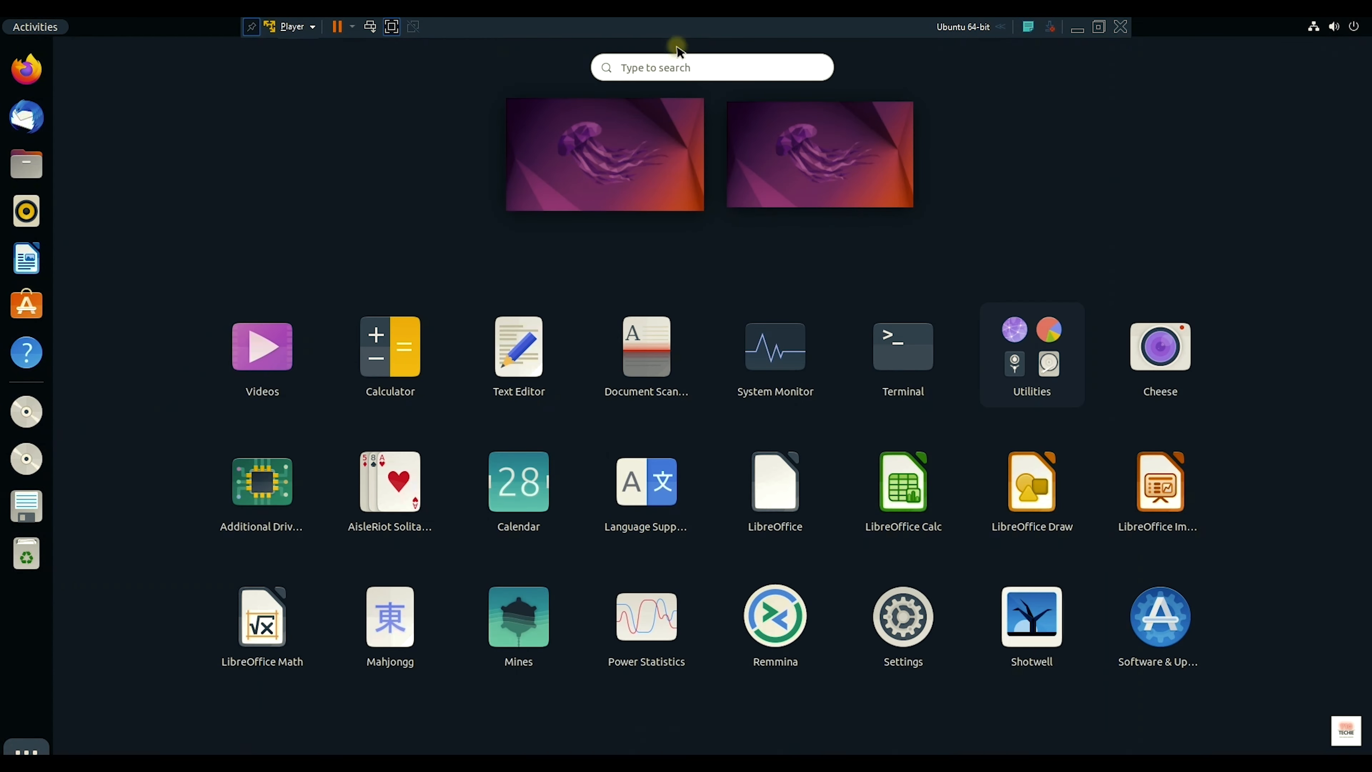
pyautogui.click(862, 354)
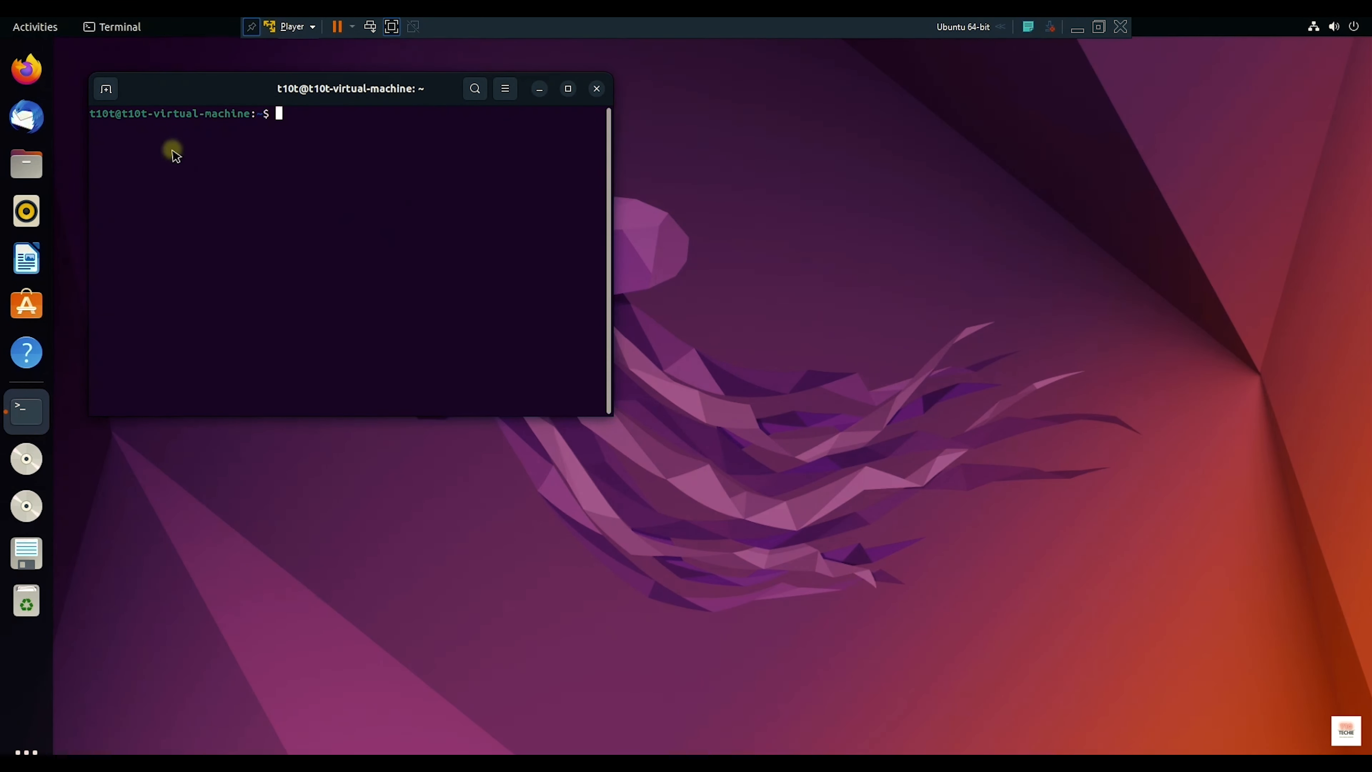
pyautogui.moveTo(102, 114); pyautogui.dragTo(275, 122)
pyautogui.click(302, 124)
pyautogui.write('nano')
pyautogui.press('Return')
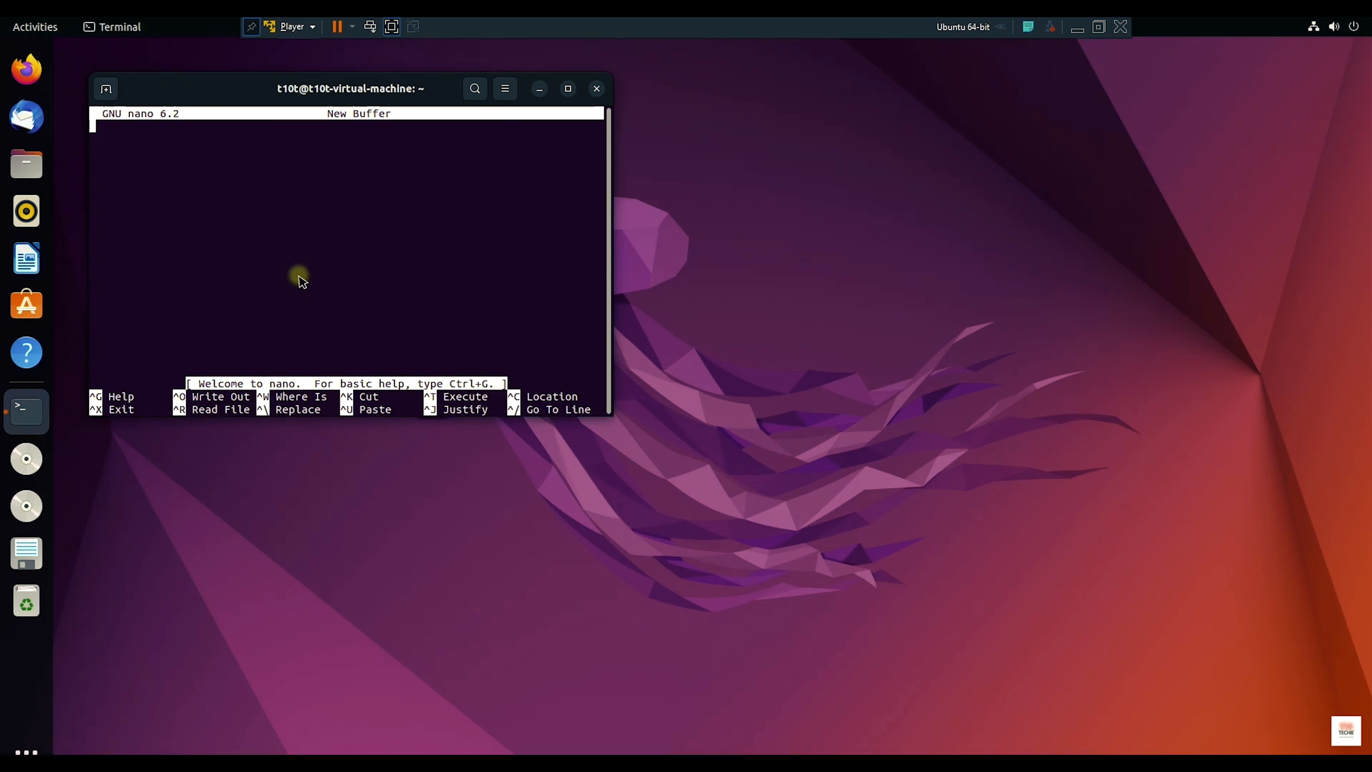
# Step: Save the empty buffer as temp.c, quit nano, and close the terminal
pyautogui.hotkey('ctrl', 'o')
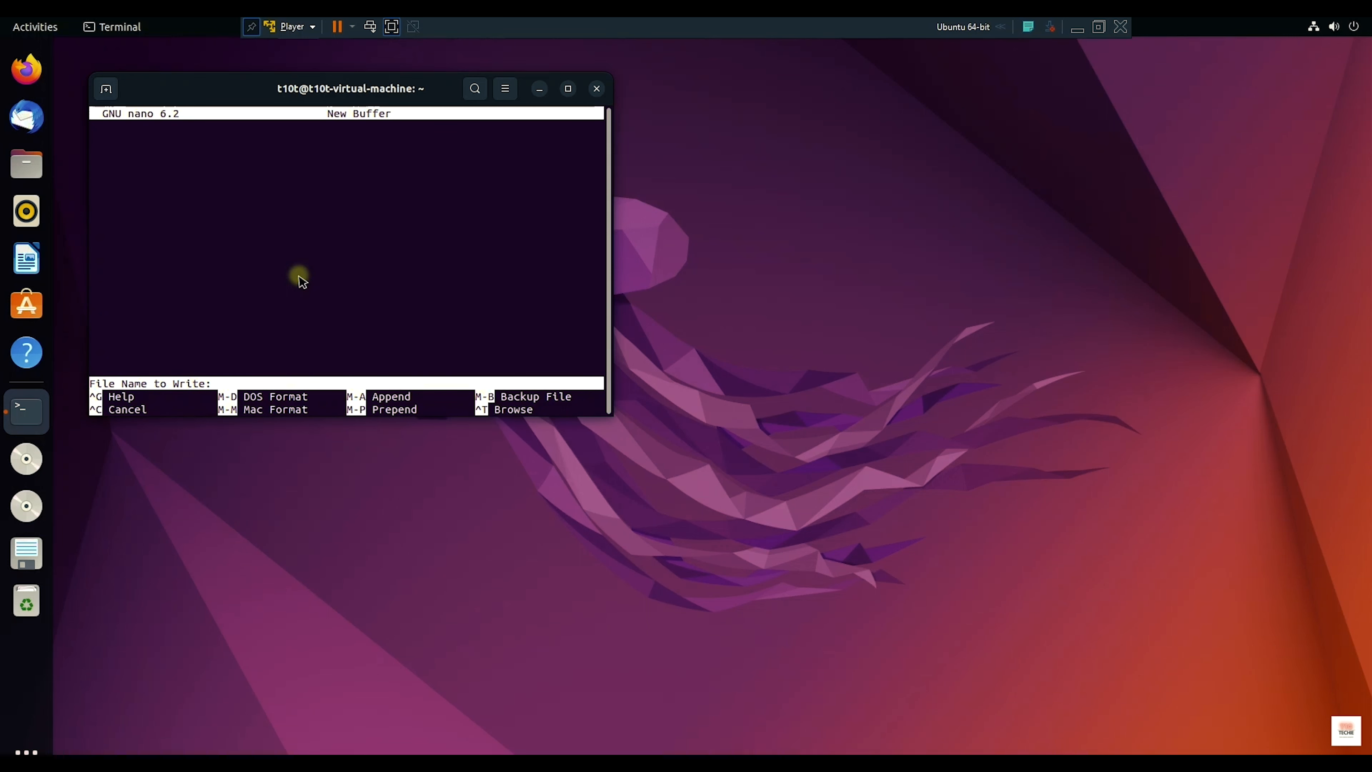
pyautogui.write('temp.c')
pyautogui.press('Return')
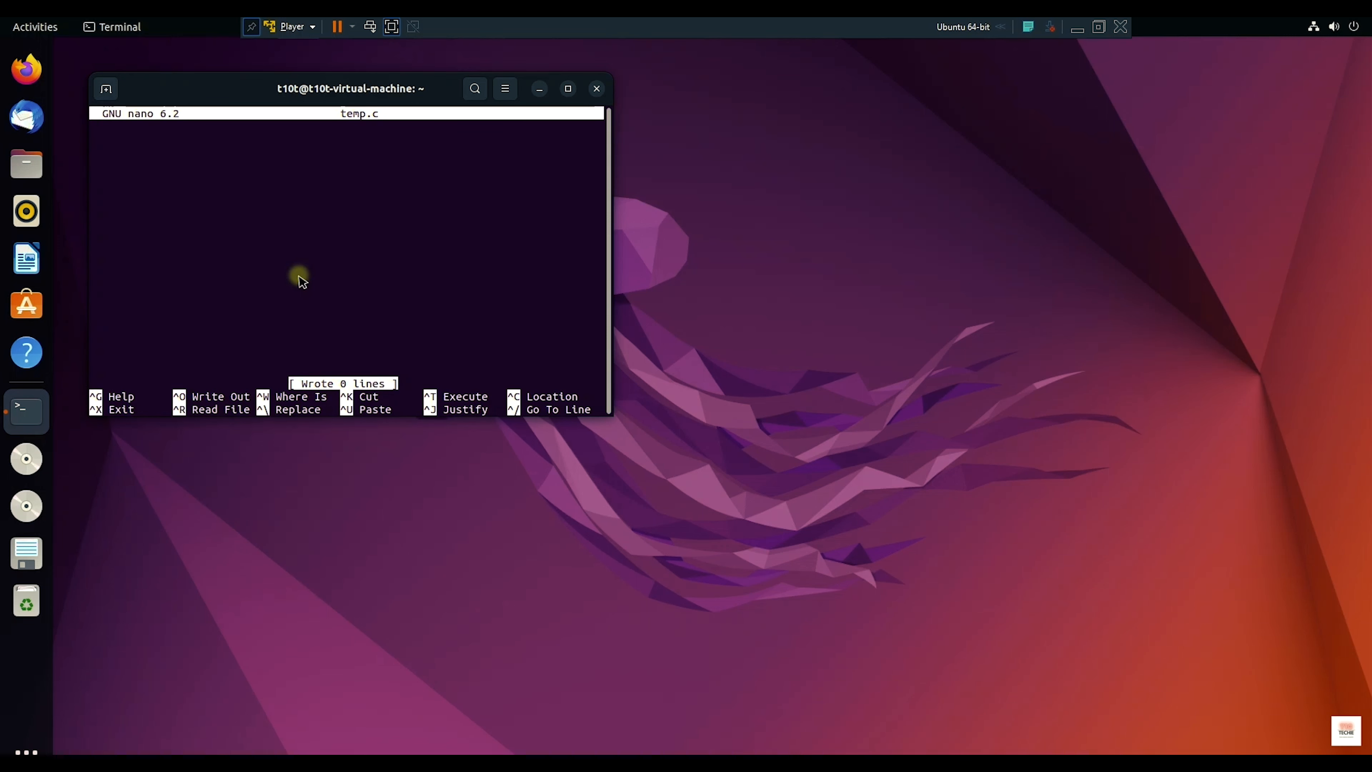
pyautogui.hotkey('ctrl', 'x')
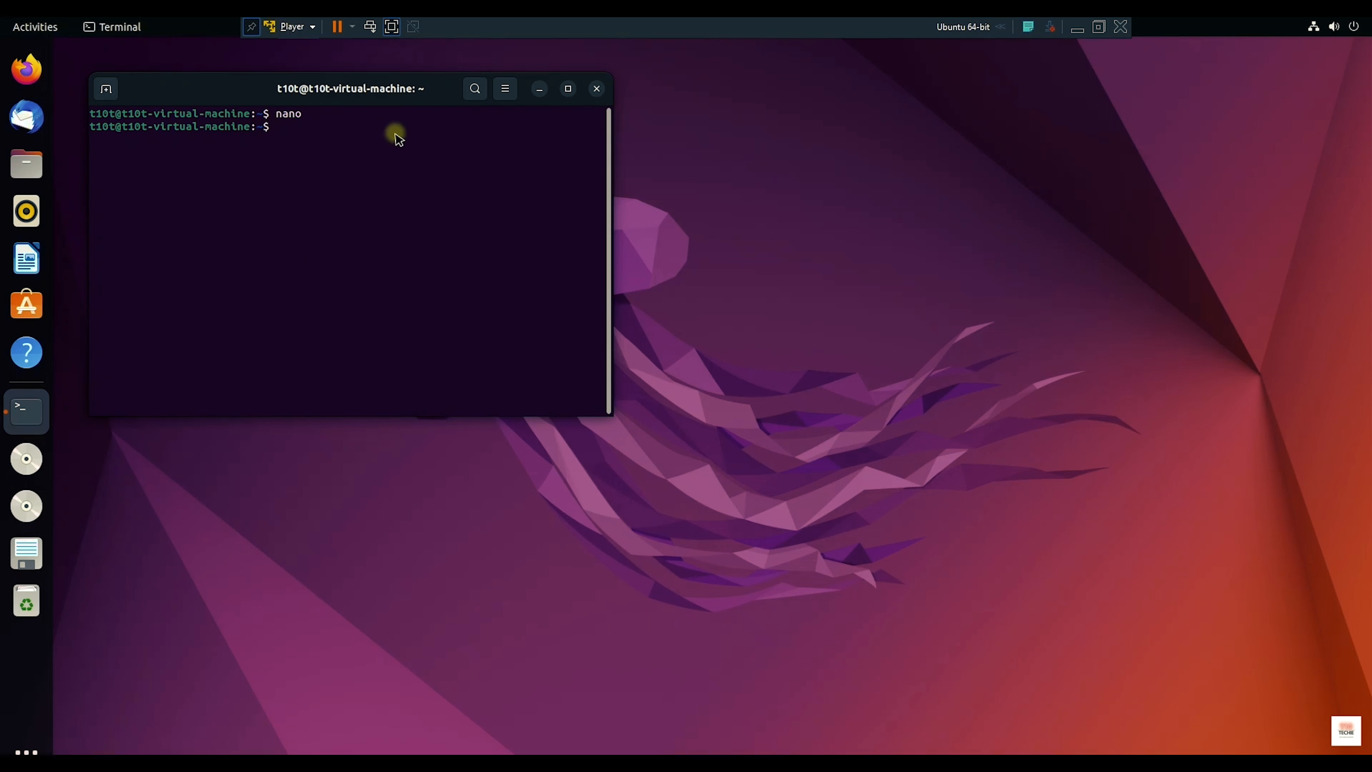
pyautogui.click(599, 89)
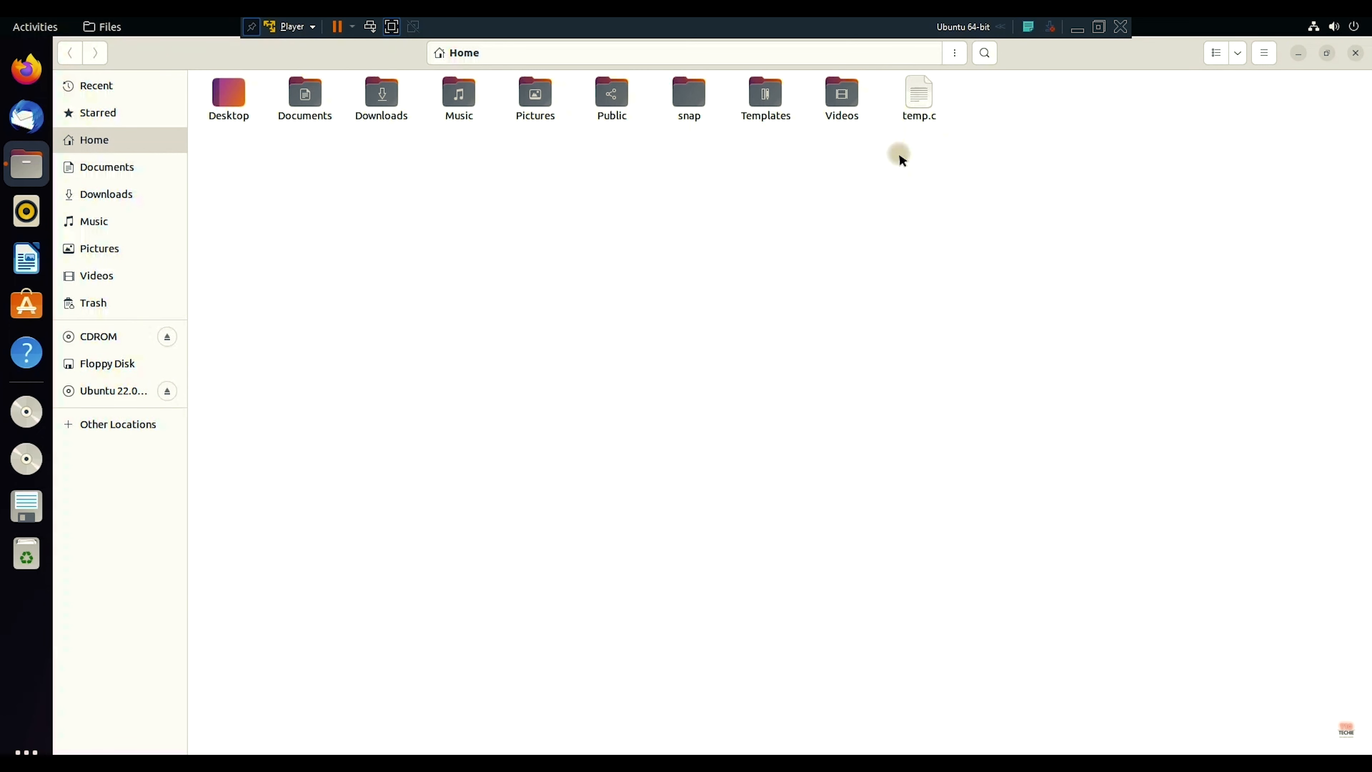
# Step: Open temp.c and type a C program with stdio include, main, printf("Hello from T10T") and return 0
pyautogui.moveTo(899, 153); pyautogui.dragTo(970, 73)
pyautogui.press('Return')
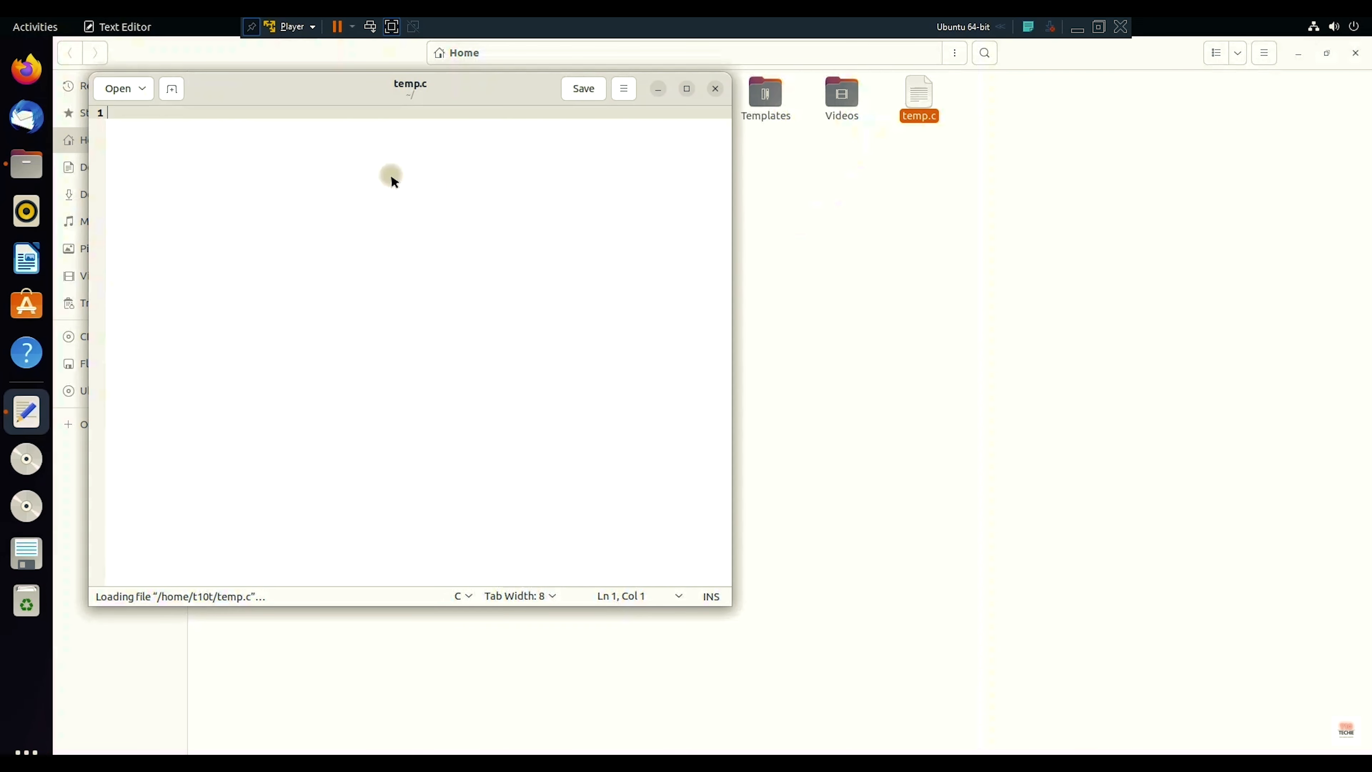
pyautogui.write('#in')
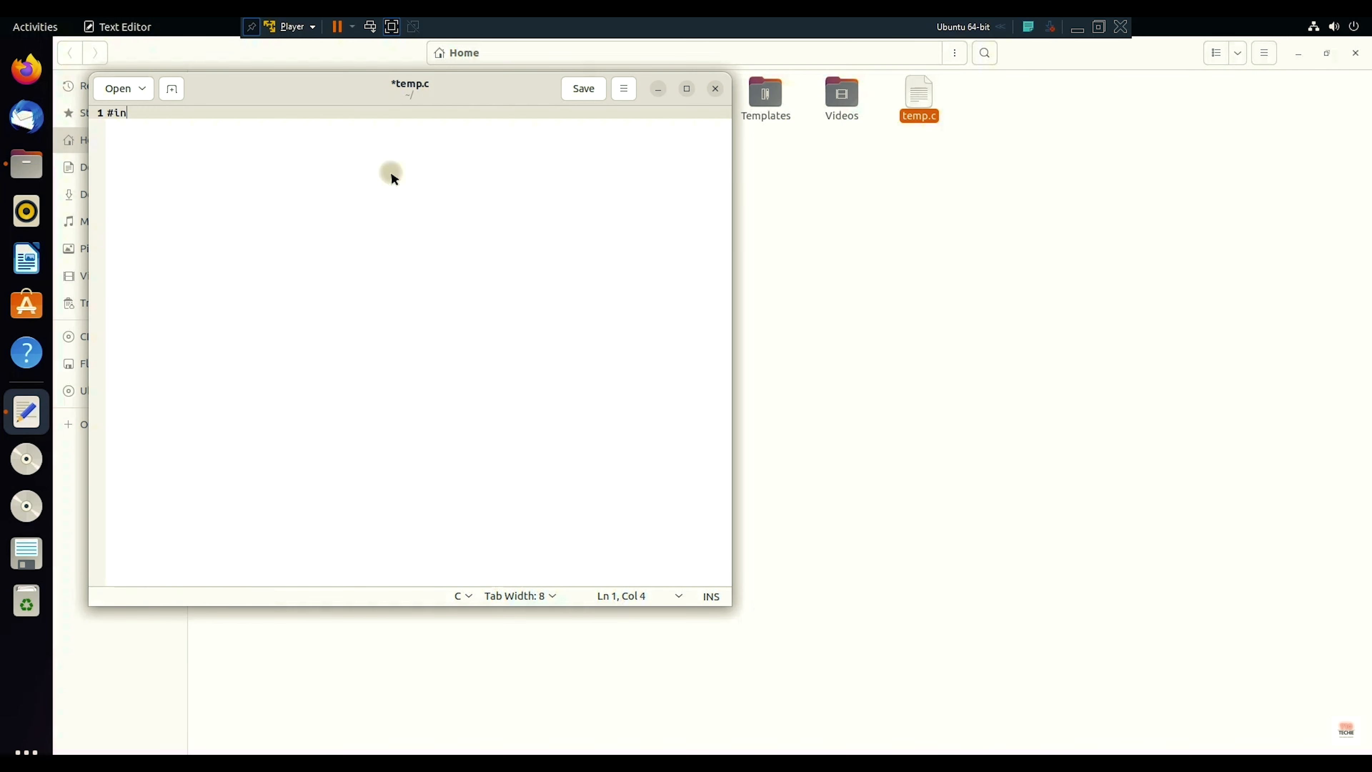
pyautogui.write('clude<stdio.h>')
pyautogui.press('Return')
pyautogui.write('int main(){')
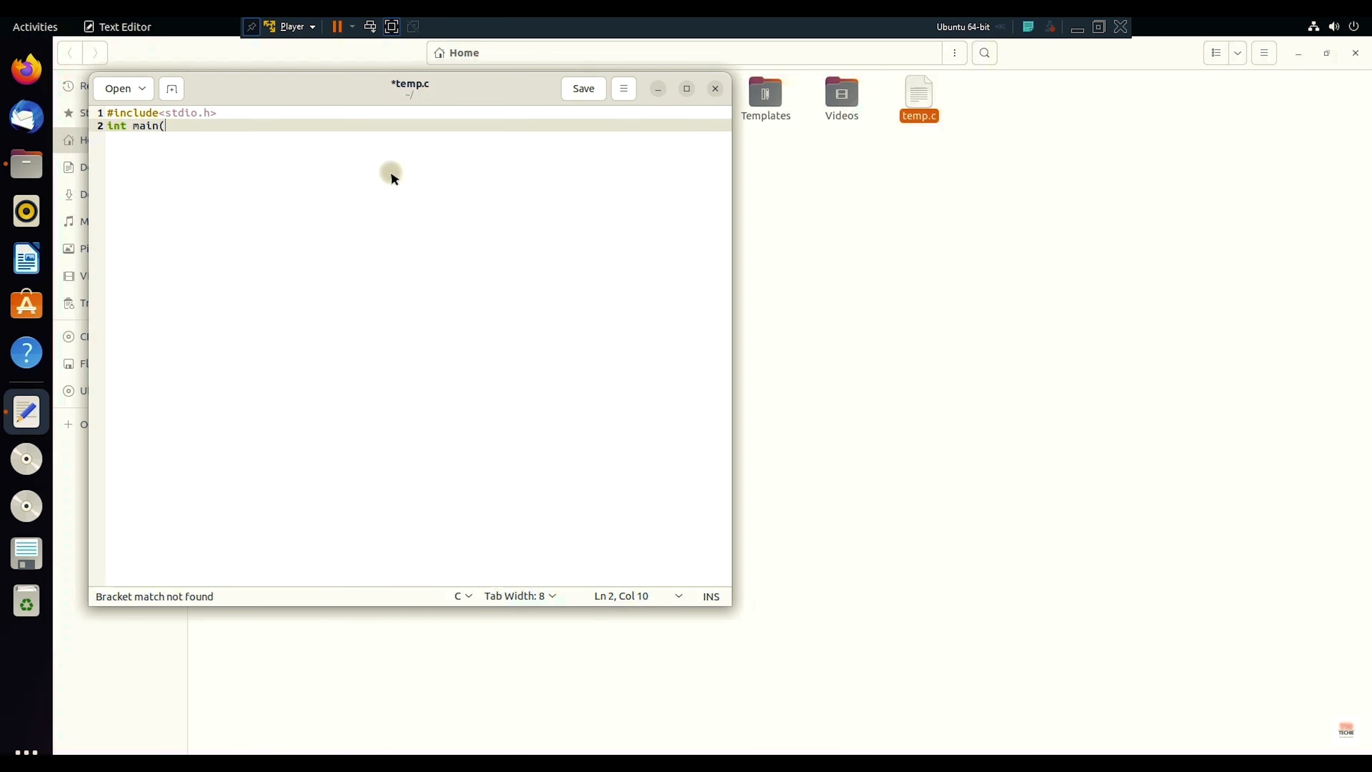
pyautogui.press('Return')
pyautogui.write('printf("Hel')
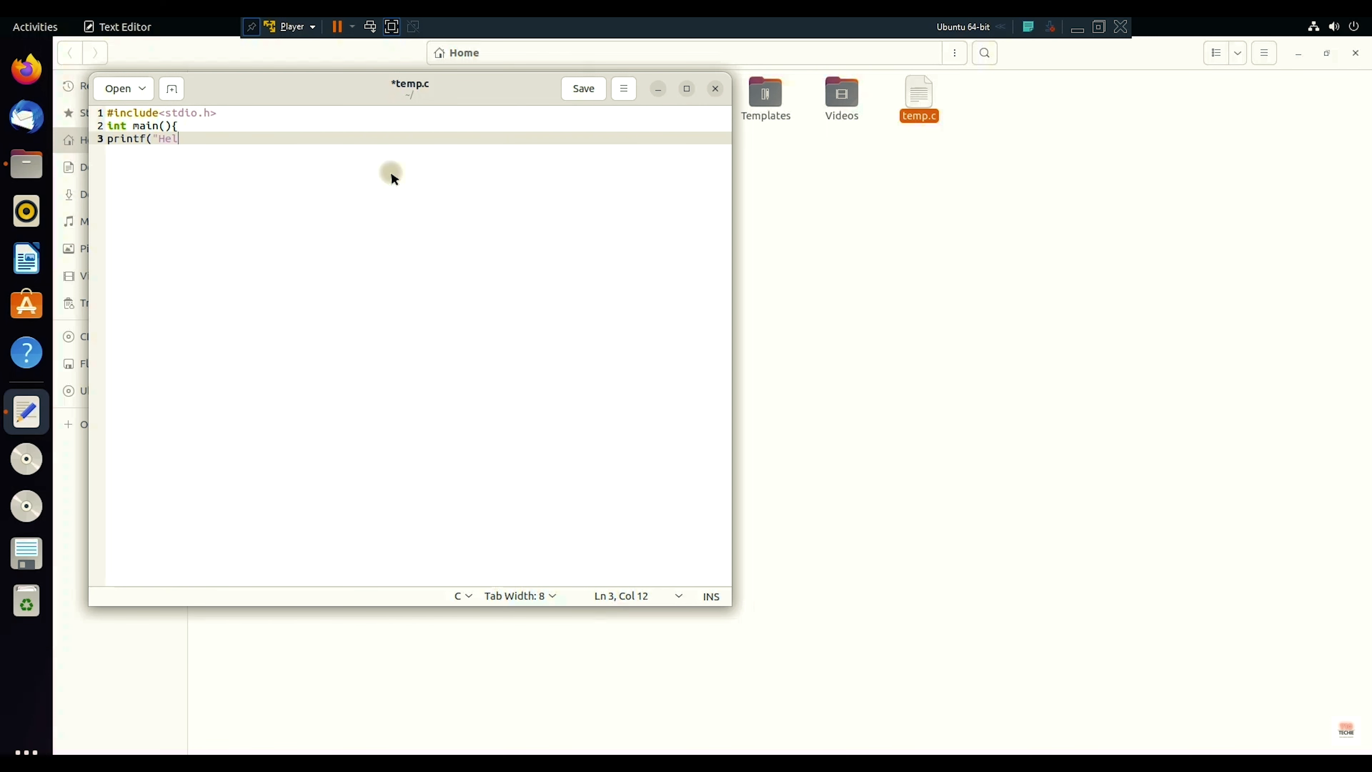
pyautogui.write('lo from T10T");')
pyautogui.press('Return')
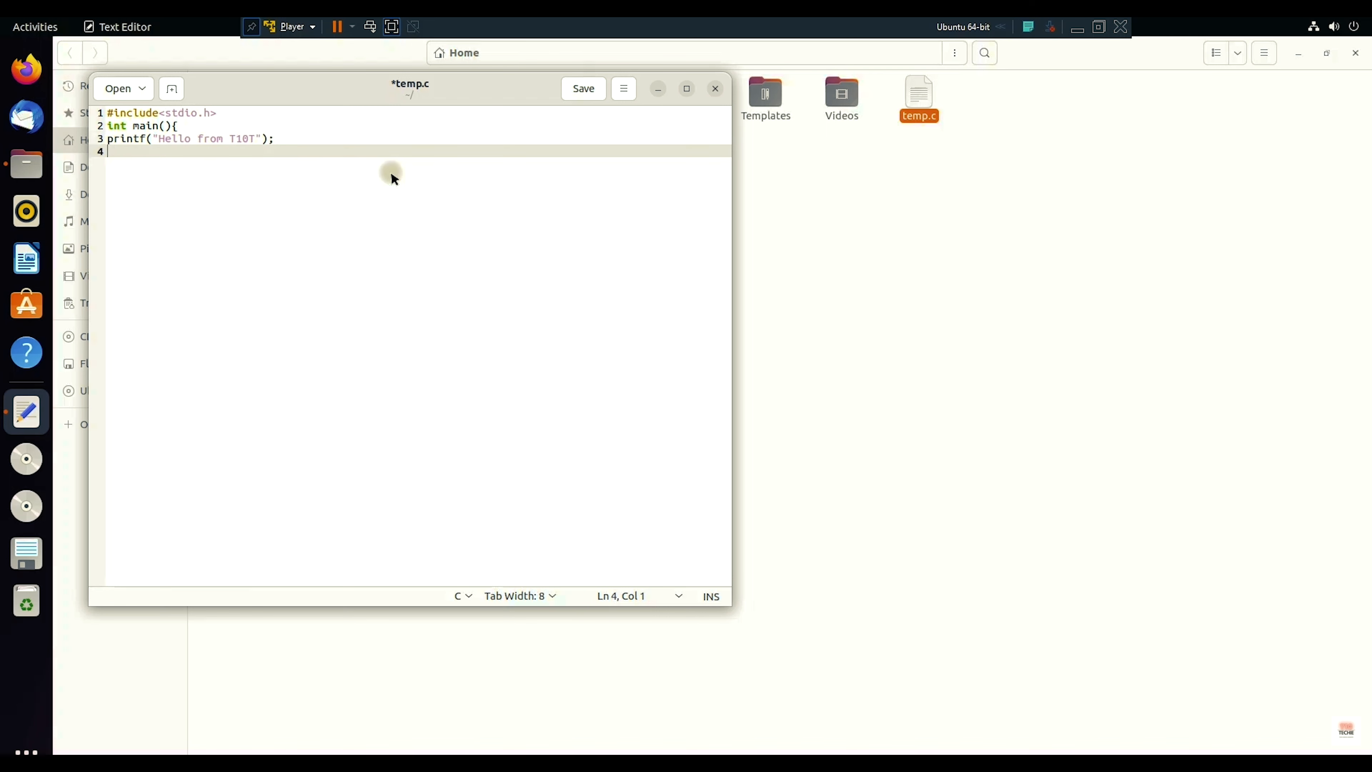
pyautogui.write('}')
pyautogui.press('Left')
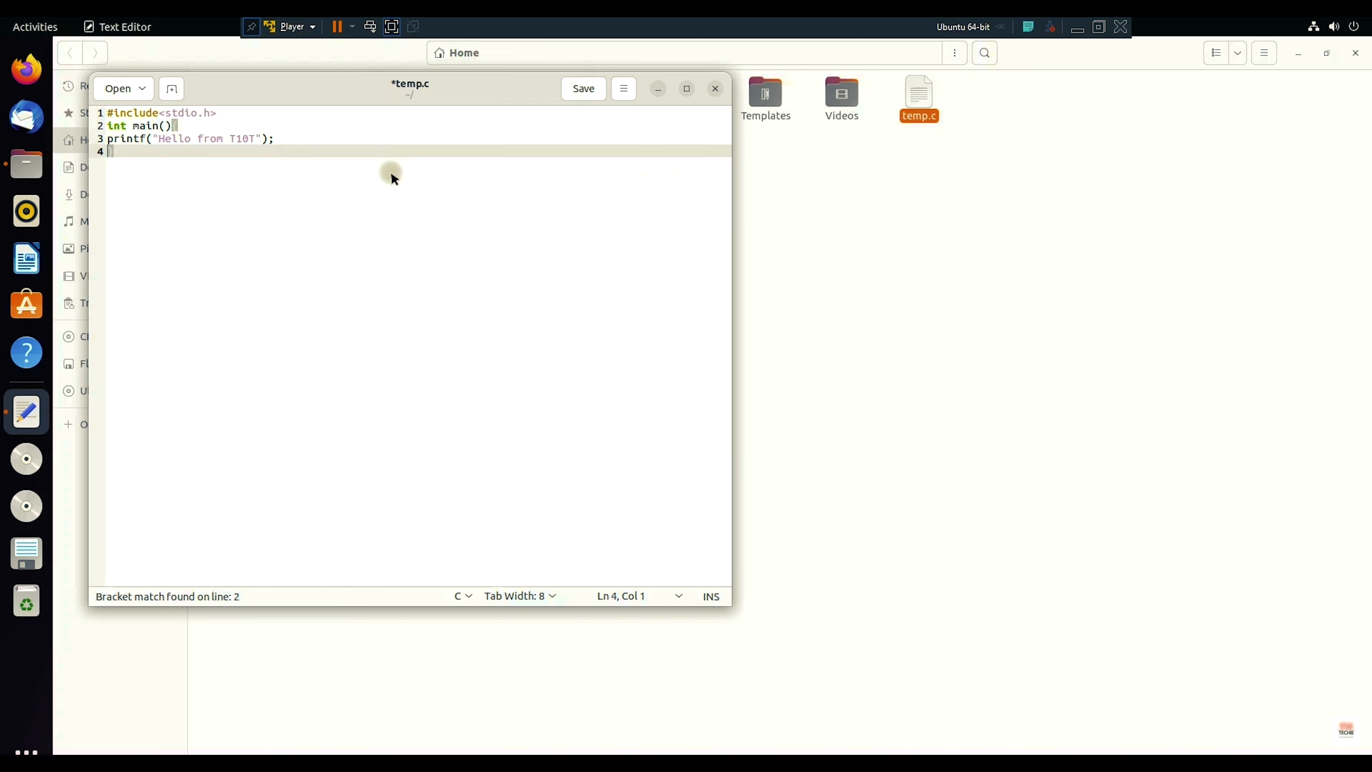
pyautogui.press('Return')
pyautogui.press('Up')
pyautogui.write('re')
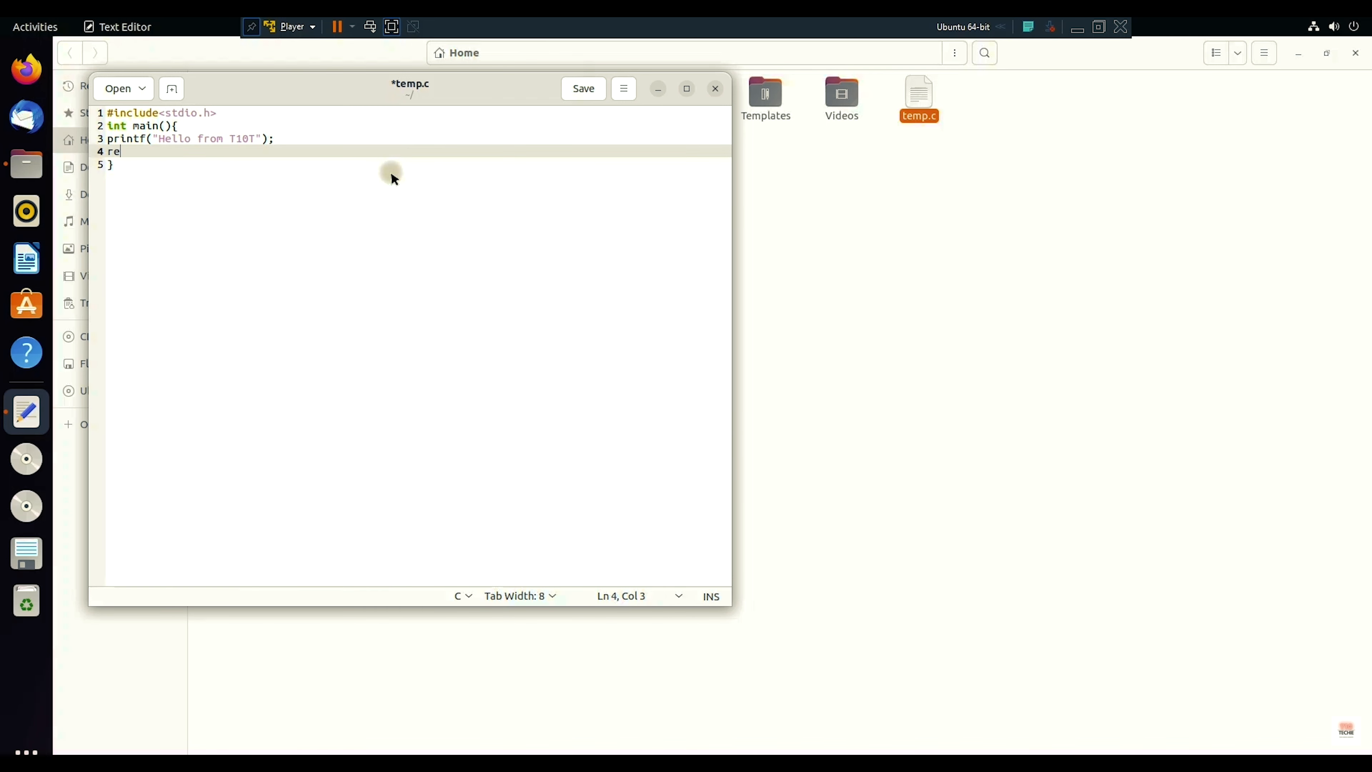
pyautogui.write('turn 0;')
# Step: Put main's opening brace on its own line, Tab-indent the printf and return lines, and save
pyautogui.click(172, 122)
pyautogui.press('Return')
pyautogui.press('Down')
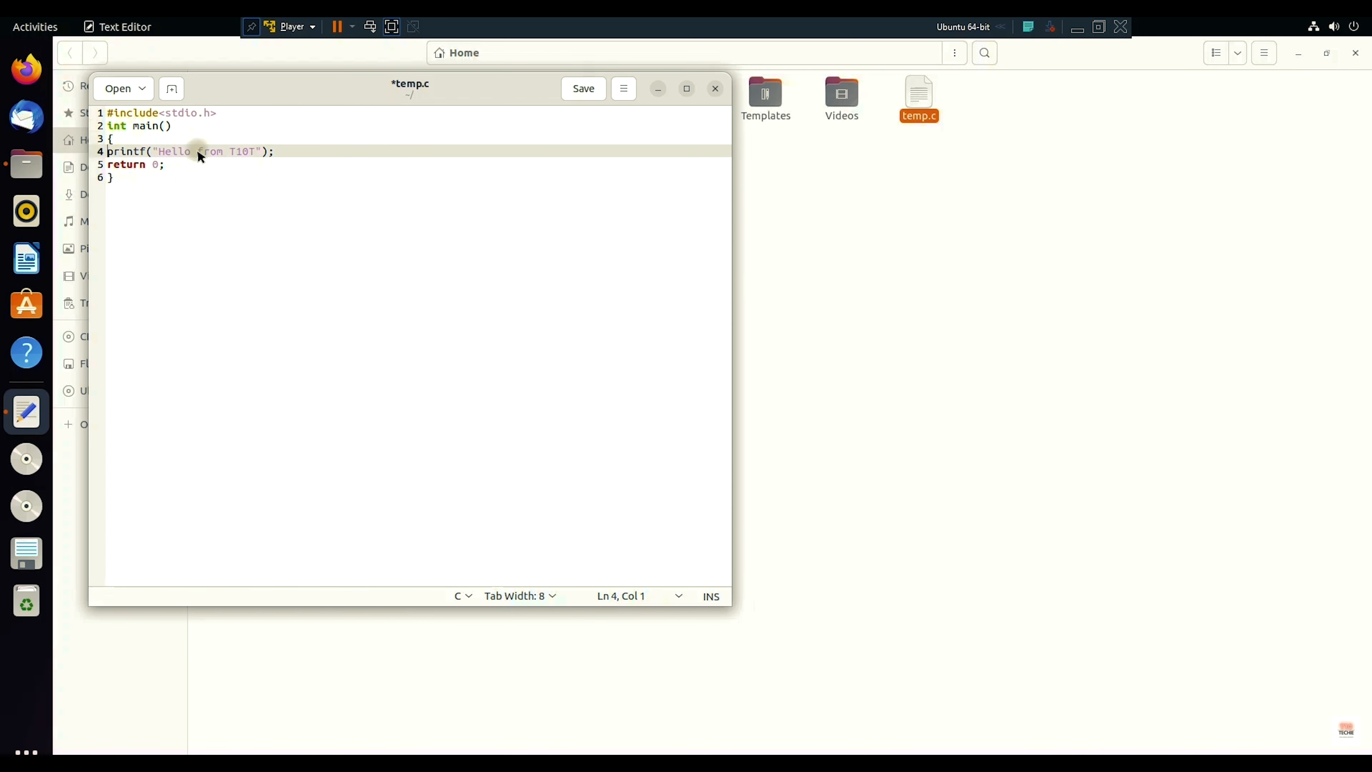
pyautogui.press('Tab')
pyautogui.press('Down')
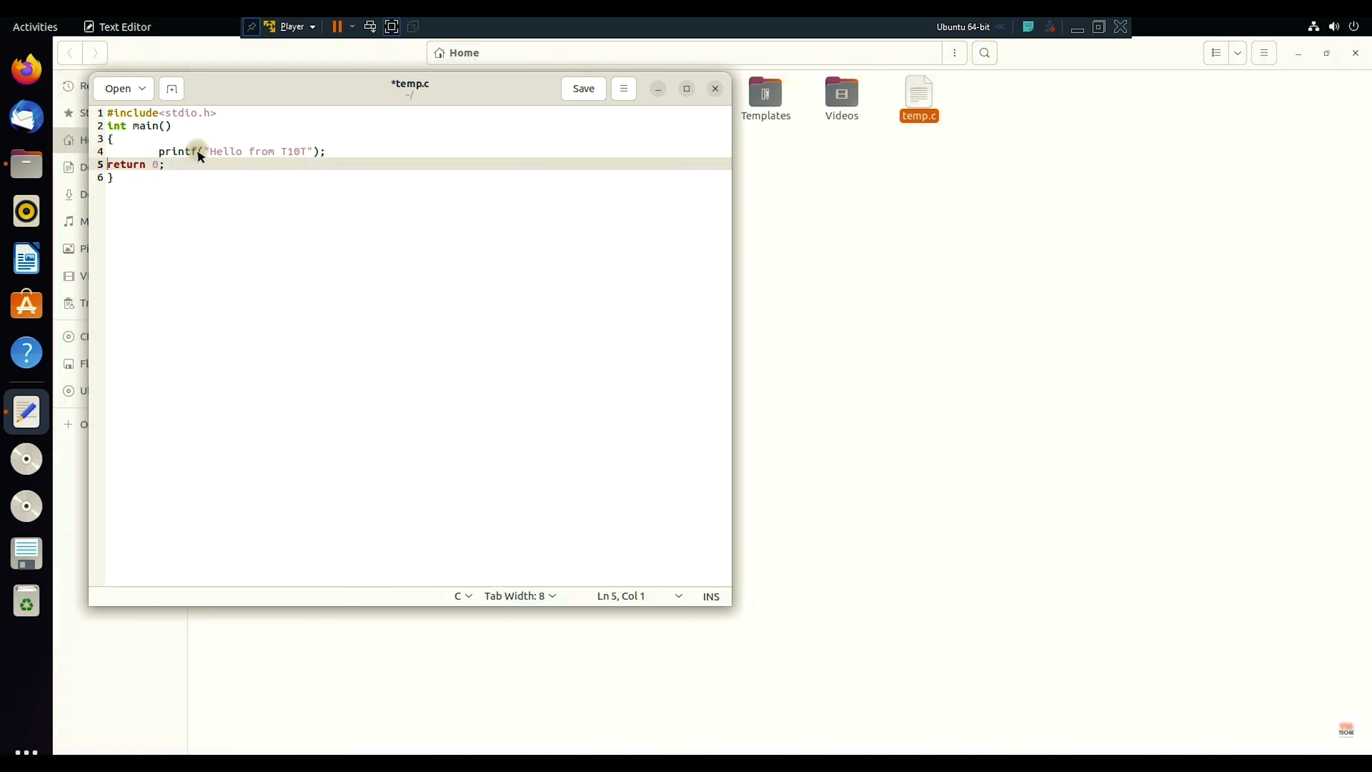
pyautogui.press('End')
pyautogui.press('Left')
pyautogui.press('Left')
pyautogui.press('Left')
pyautogui.press('Tab')
pyautogui.hotkey('ctrl', 's')
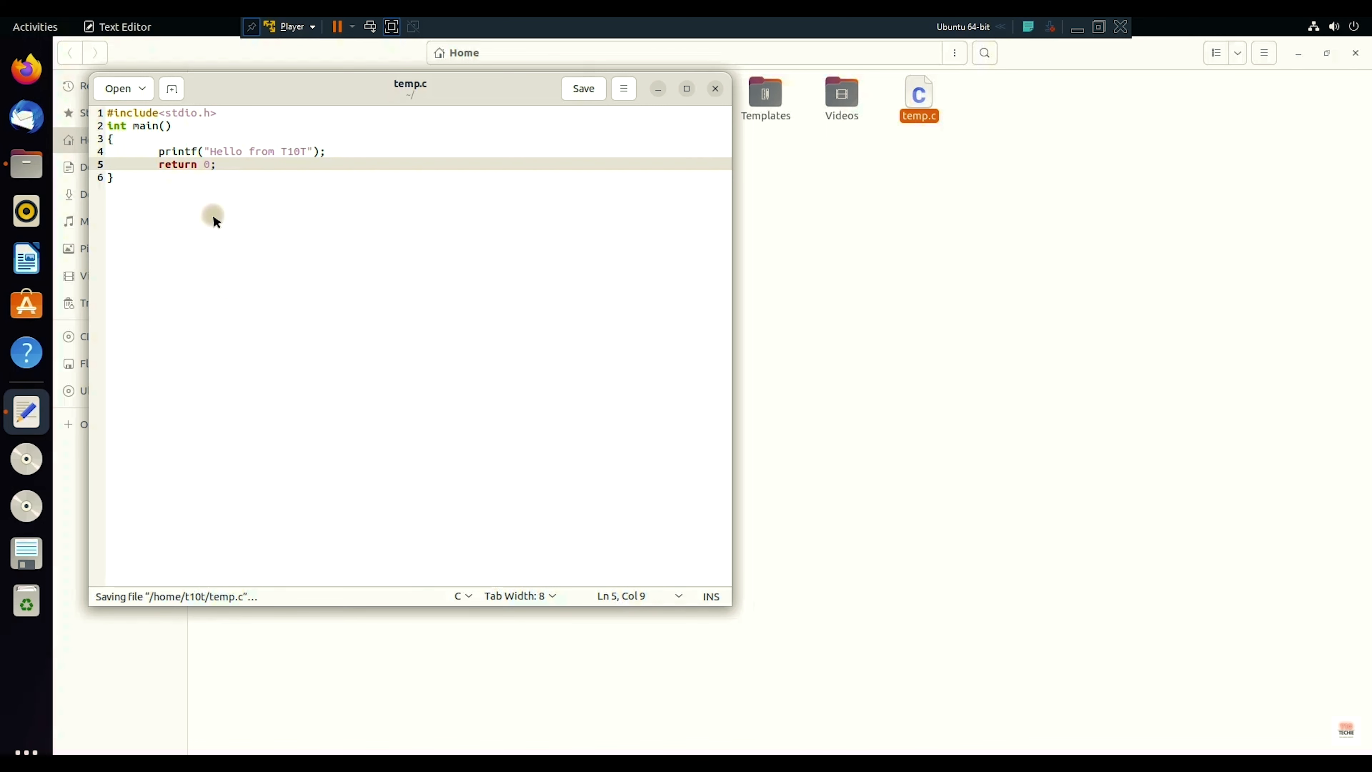
# Step: Close the Text Editor and open a terminal in the Home folder
pyautogui.click(716, 89)
pyautogui.rightClick(637, 237)
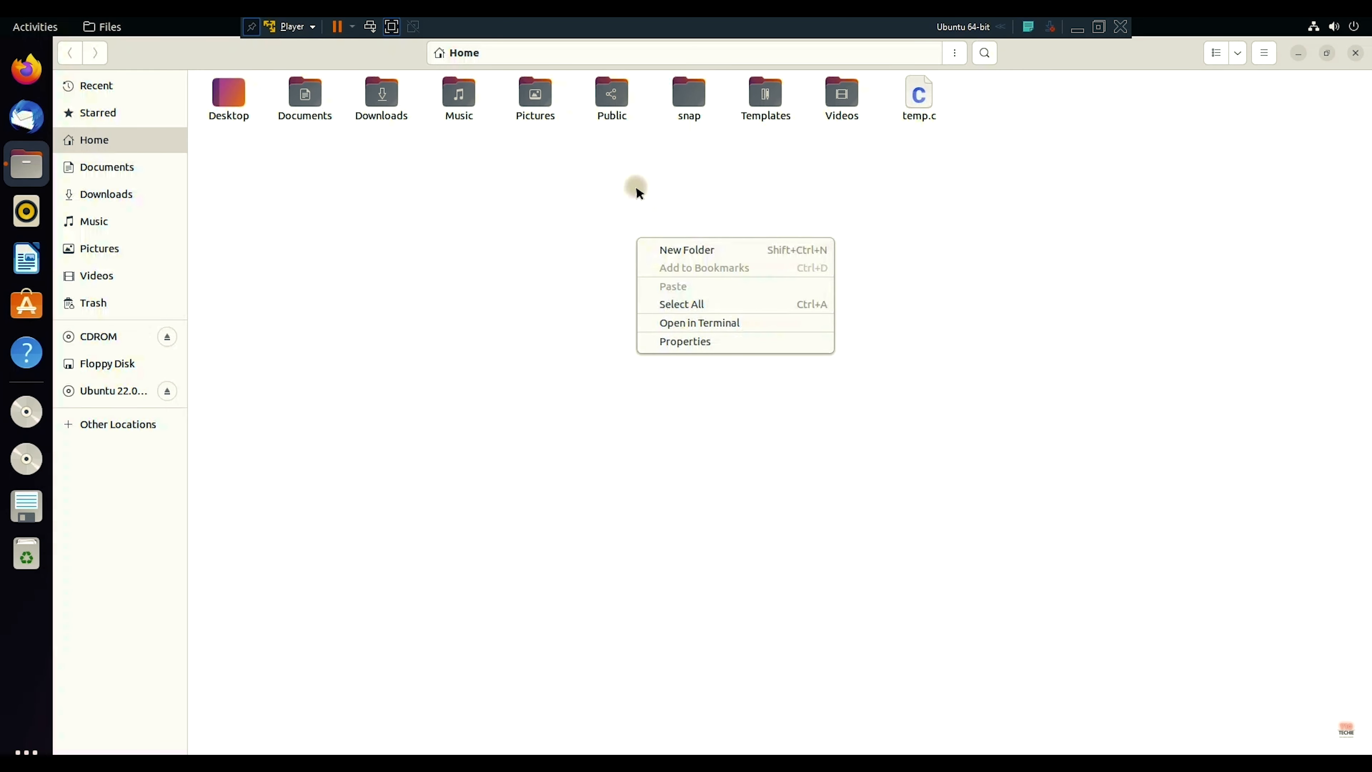
pyautogui.rightClick(636, 188)
pyautogui.click(714, 276)
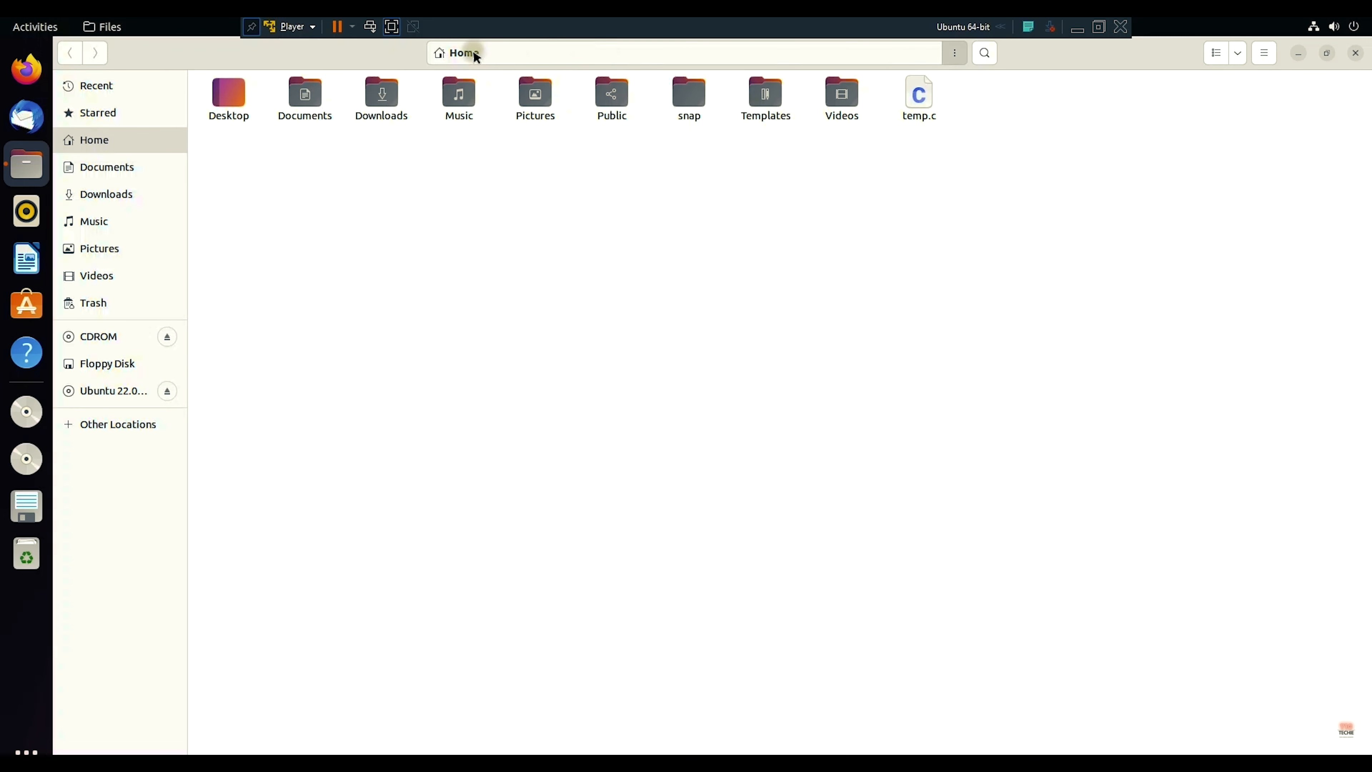
pyautogui.click(954, 52)
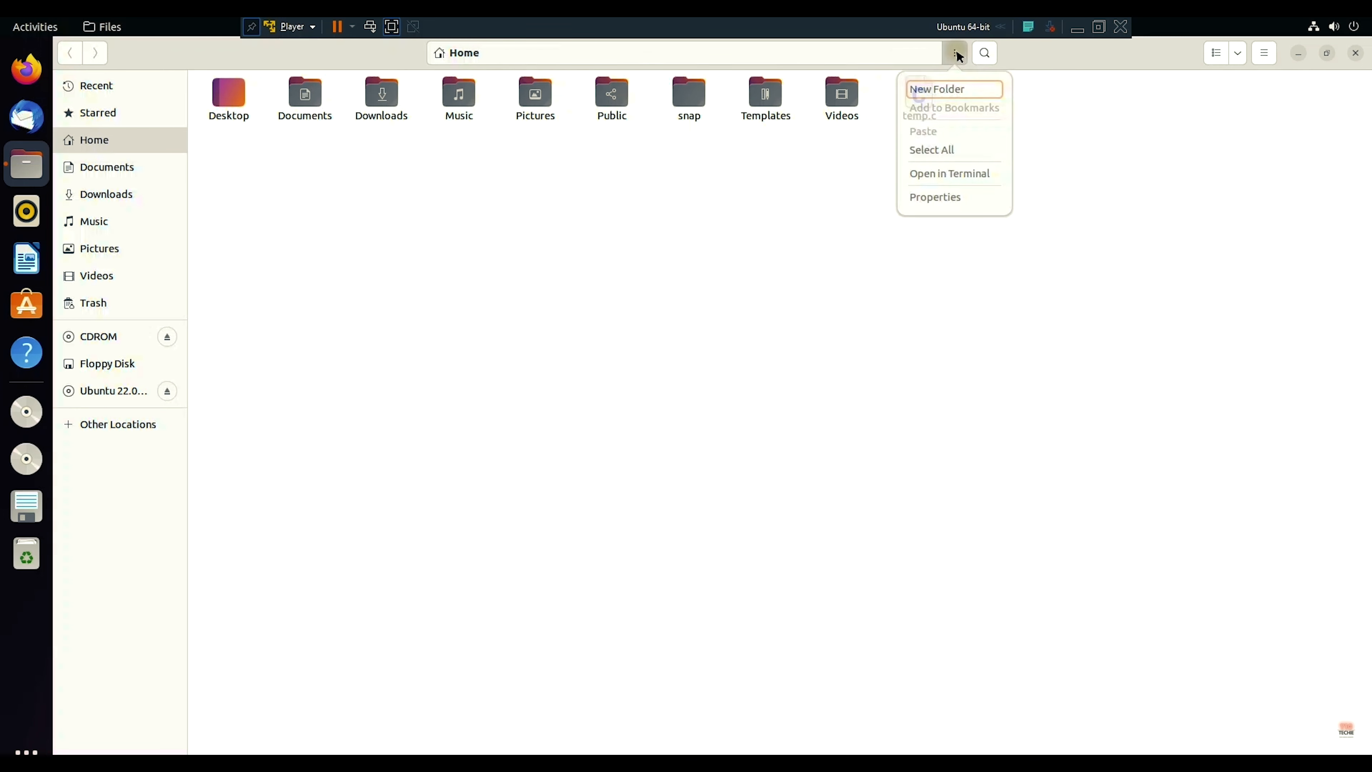
pyautogui.click(951, 177)
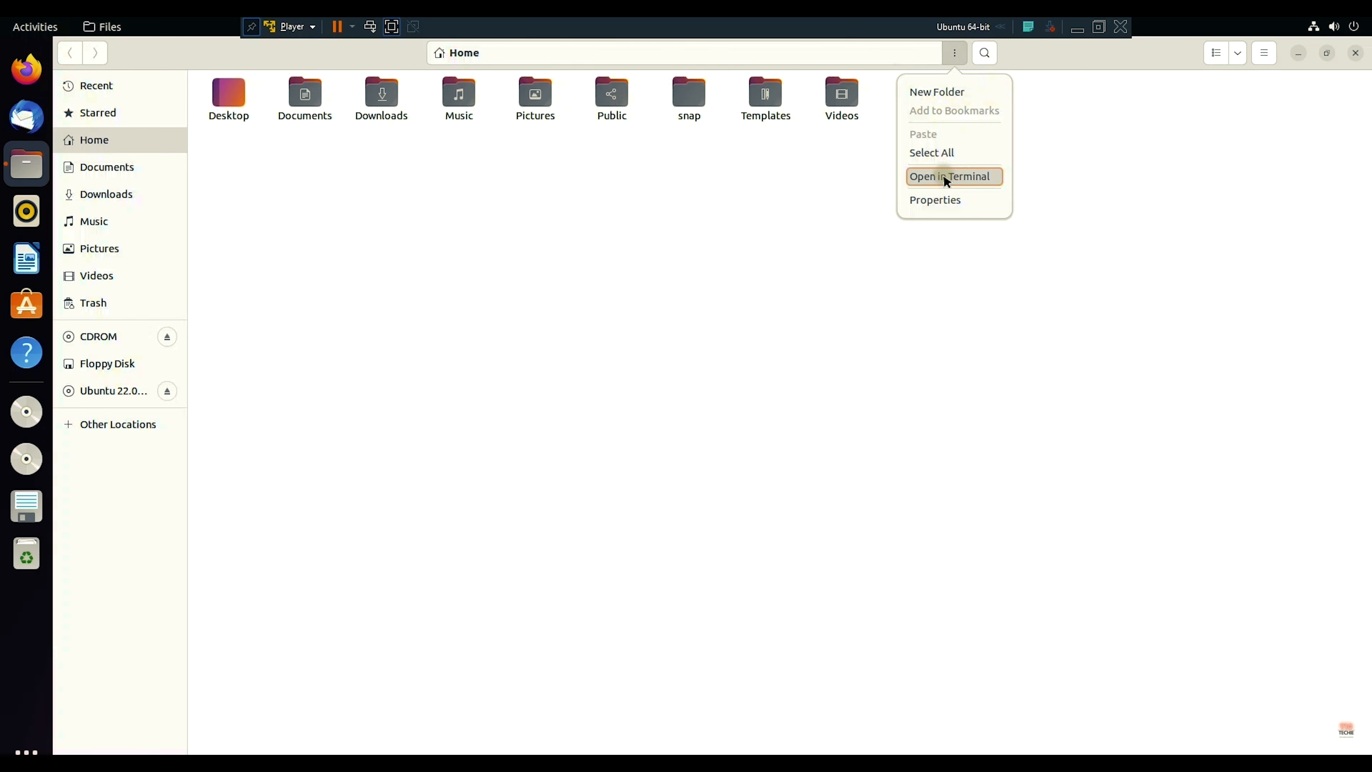
# Step: Run gcc --version to confirm gcc 11.3.0, then start typing the next gcc command
pyautogui.moveTo(380, 95); pyautogui.dragTo(689, 185)
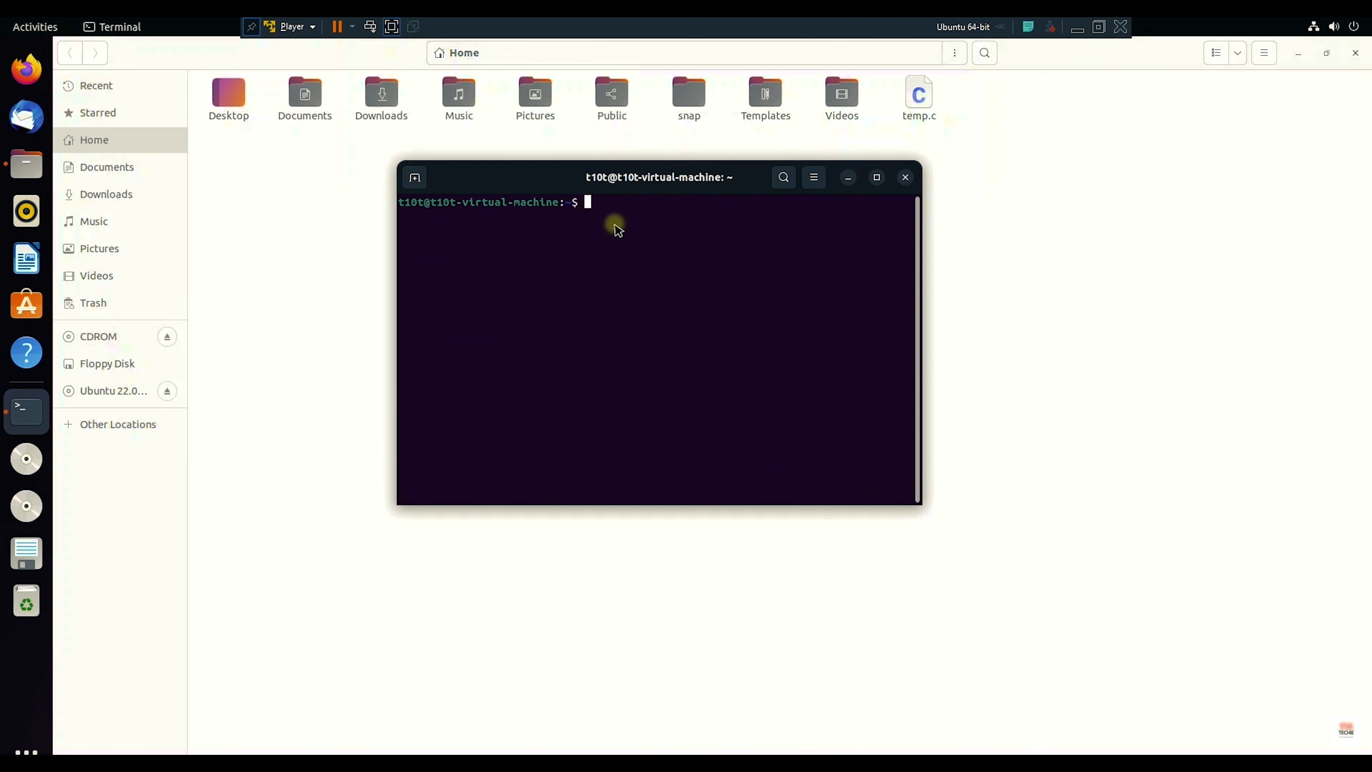
pyautogui.write('gcc --version')
pyautogui.press('Return')
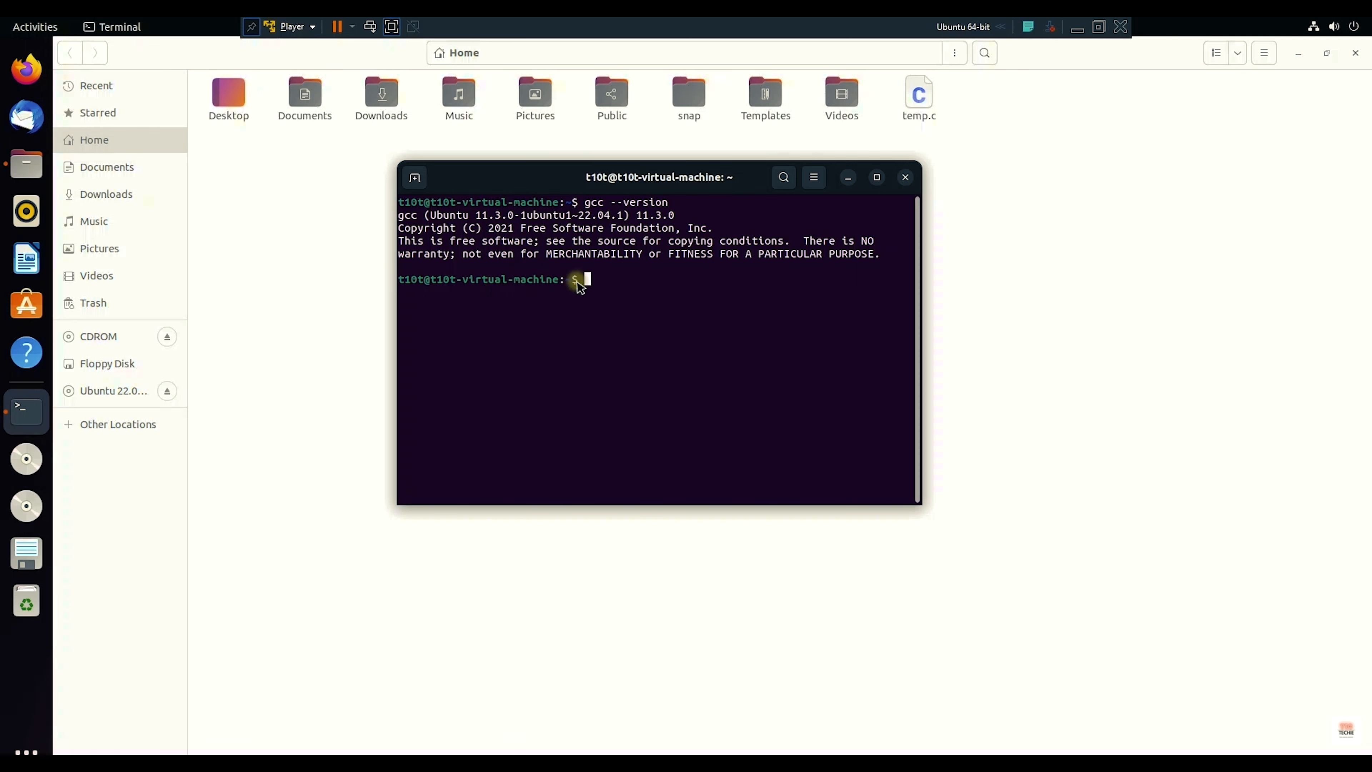
pyautogui.write('gcc -')
pyautogui.press('BackSpace')
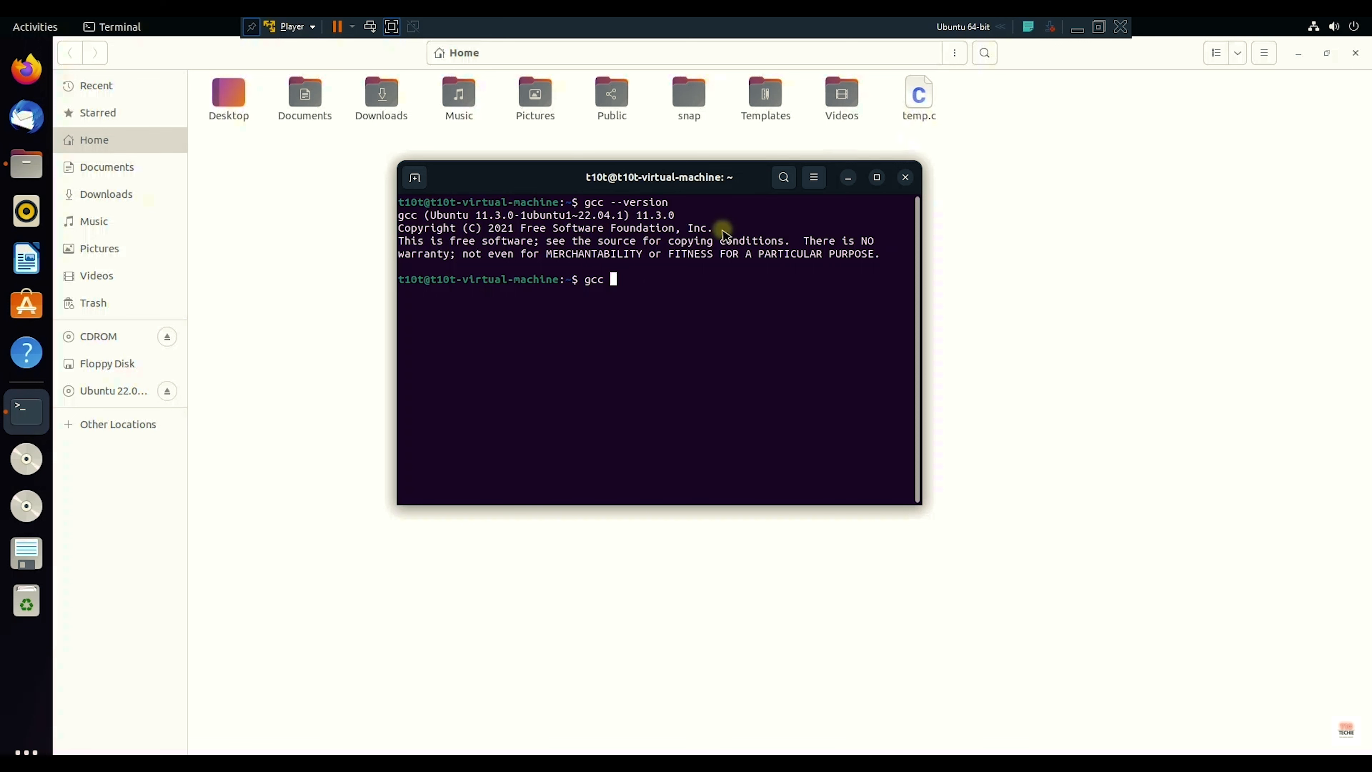
# Step: Compile temp.c into an executable named tempexe with gcc temp.c -o tempexe
pyautogui.write('temp.c -o tempexe')
pyautogui.moveTo(674, 279); pyautogui.dragTo(728, 283)
pyautogui.click(729, 282)
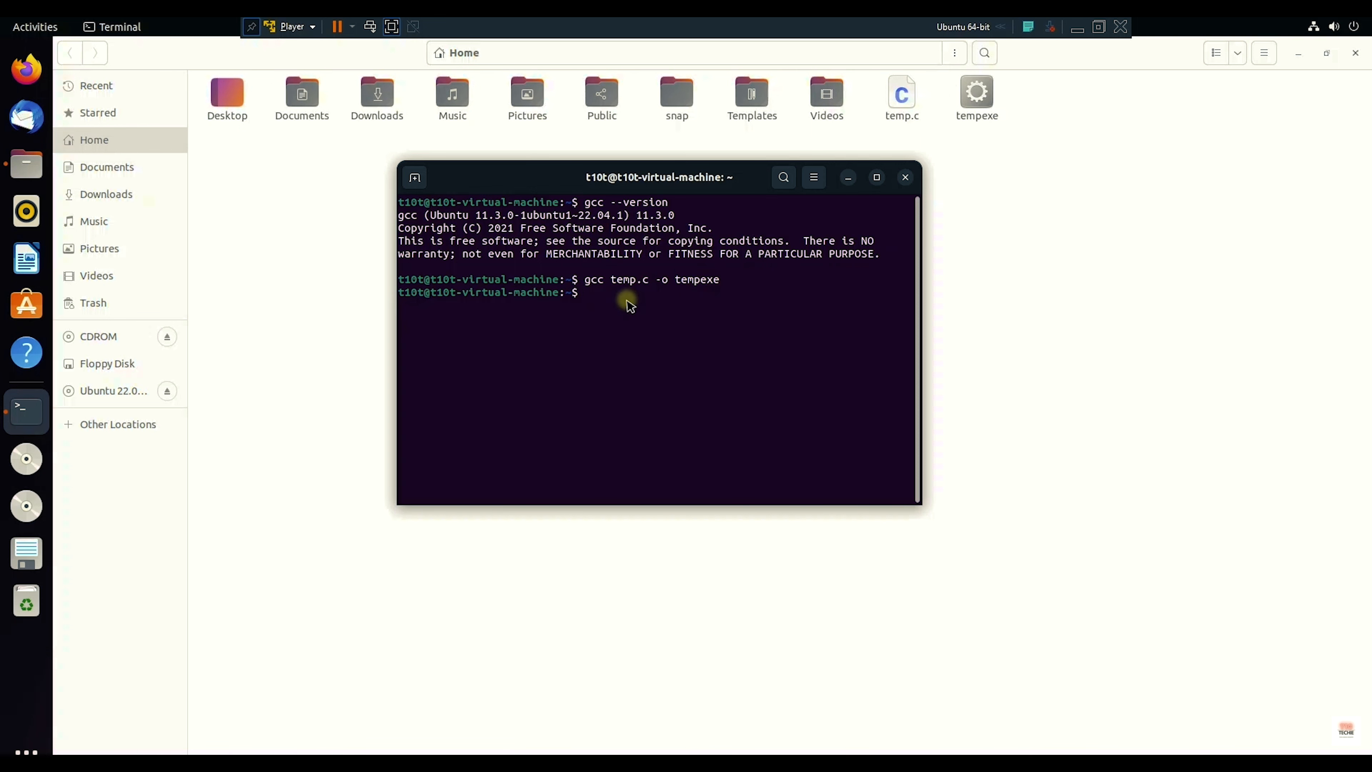
# Step: Run ./tempexe and highlight its 'Hello from T10T' output
pyautogui.write('./tempexe')
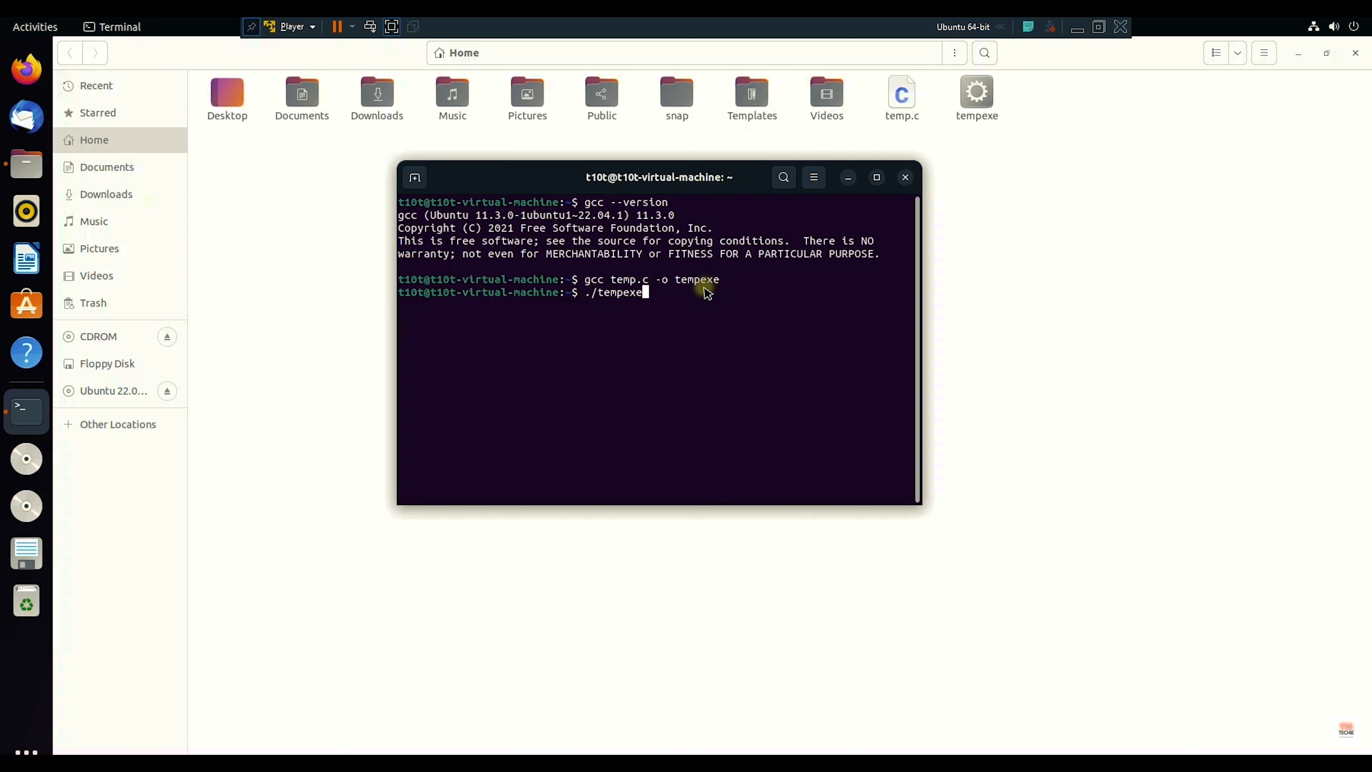
pyautogui.press('Return')
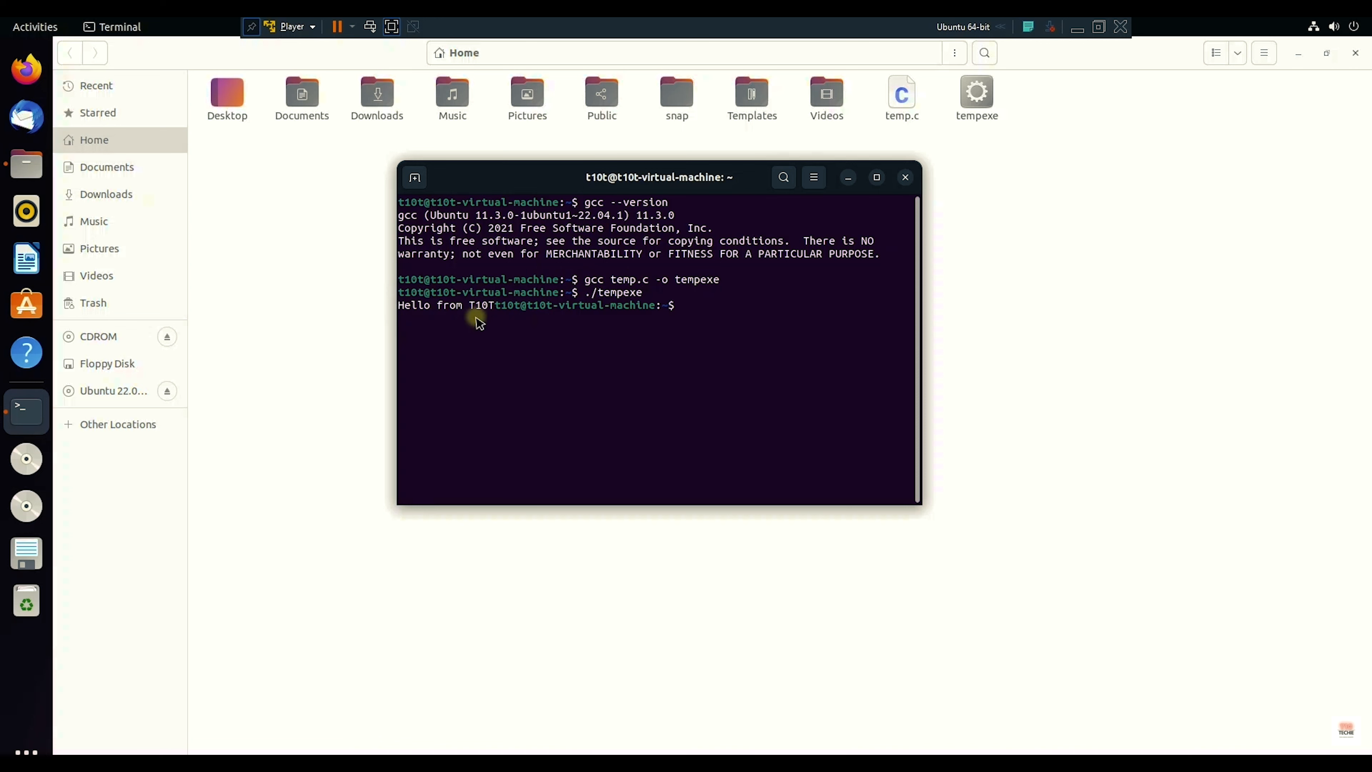
pyautogui.moveTo(495, 307); pyautogui.dragTo(405, 311)
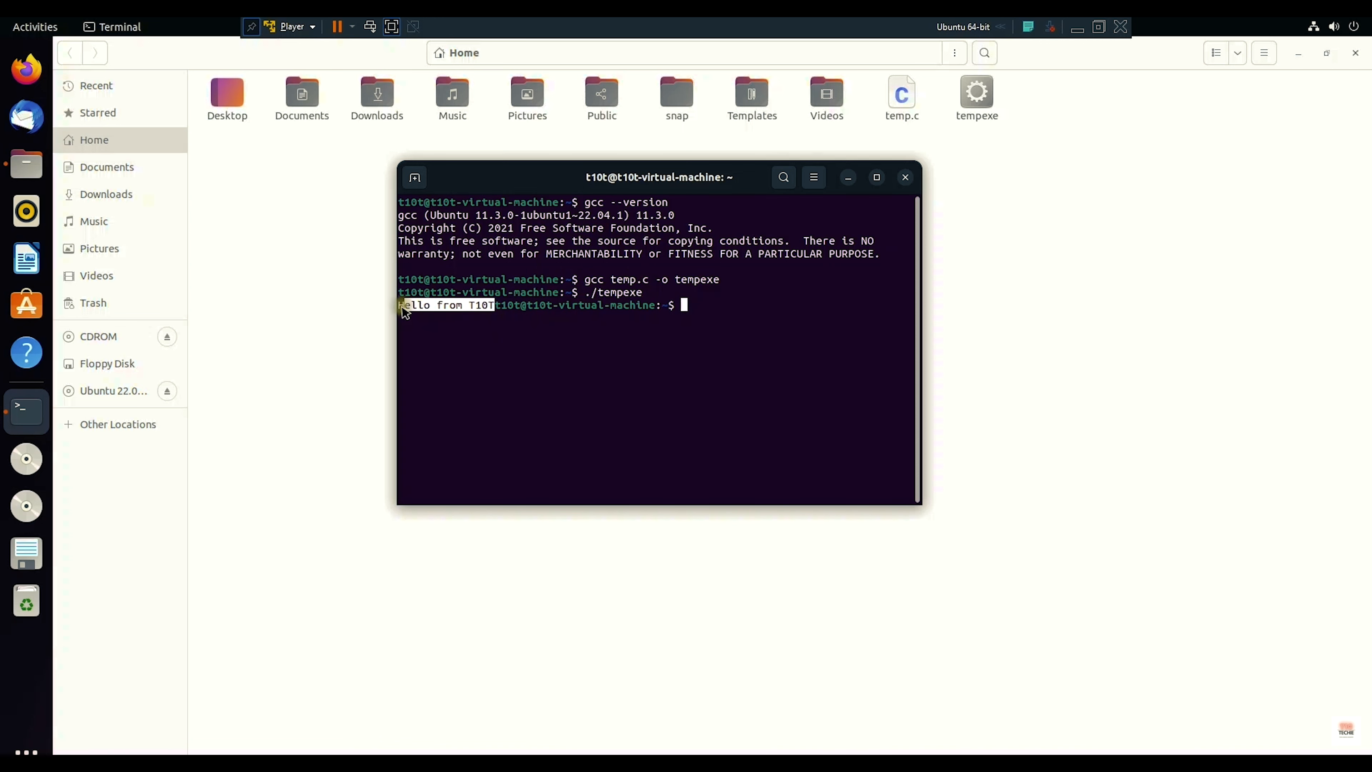